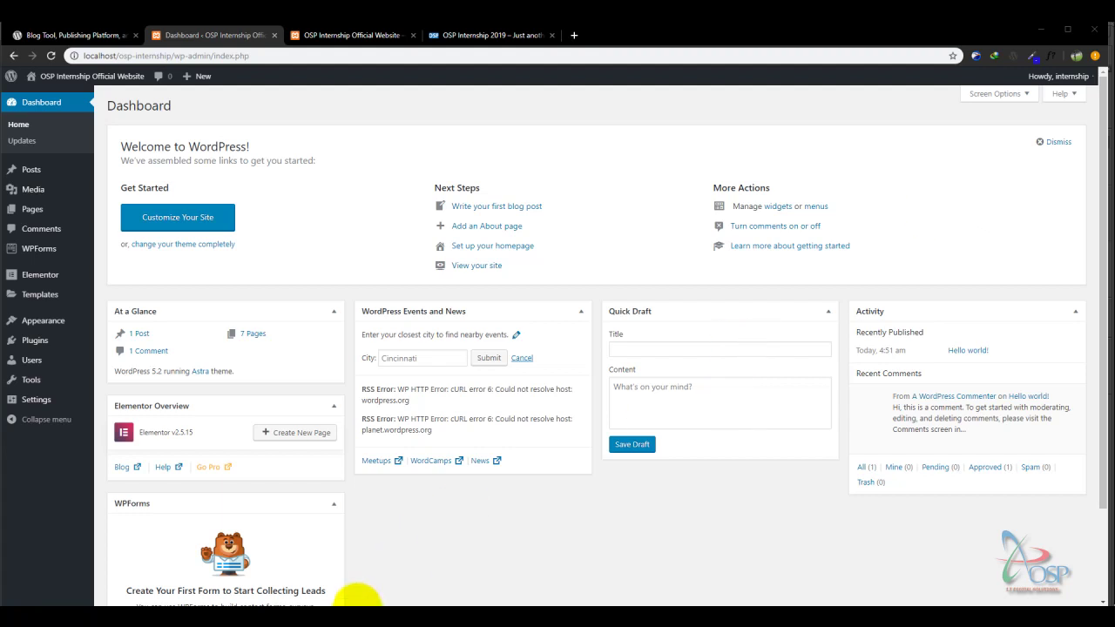
# Review the homepage design prototype and browse the new WordPress site's Apply Now, Blog, Contact and About Us pages
pyautogui.hotkey('alt', 'Tab')
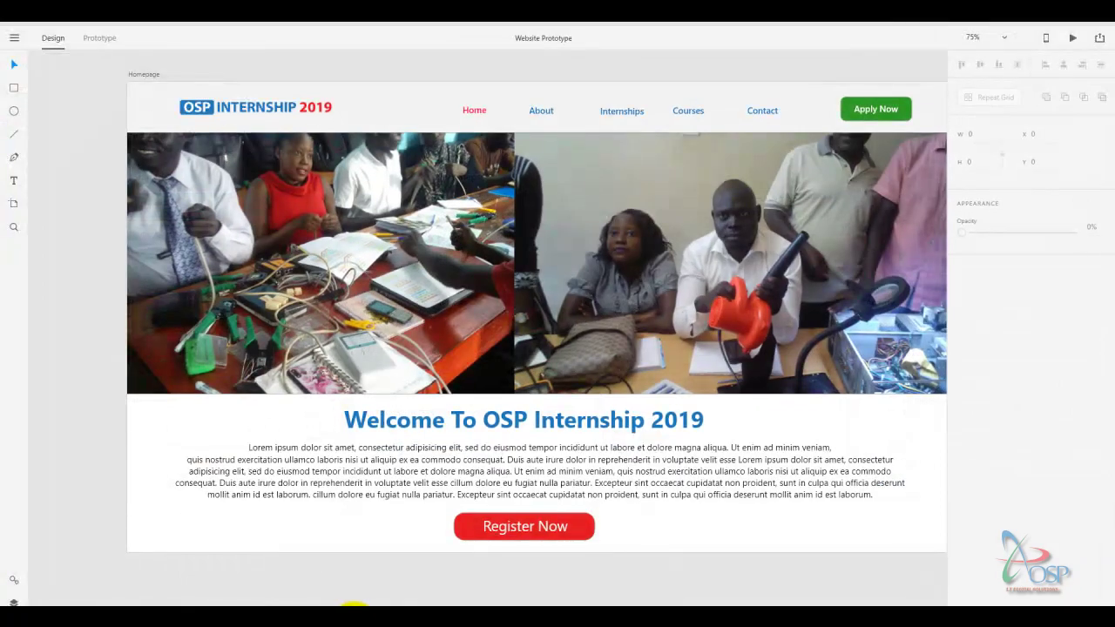
pyautogui.hotkey('alt', 'Tab')
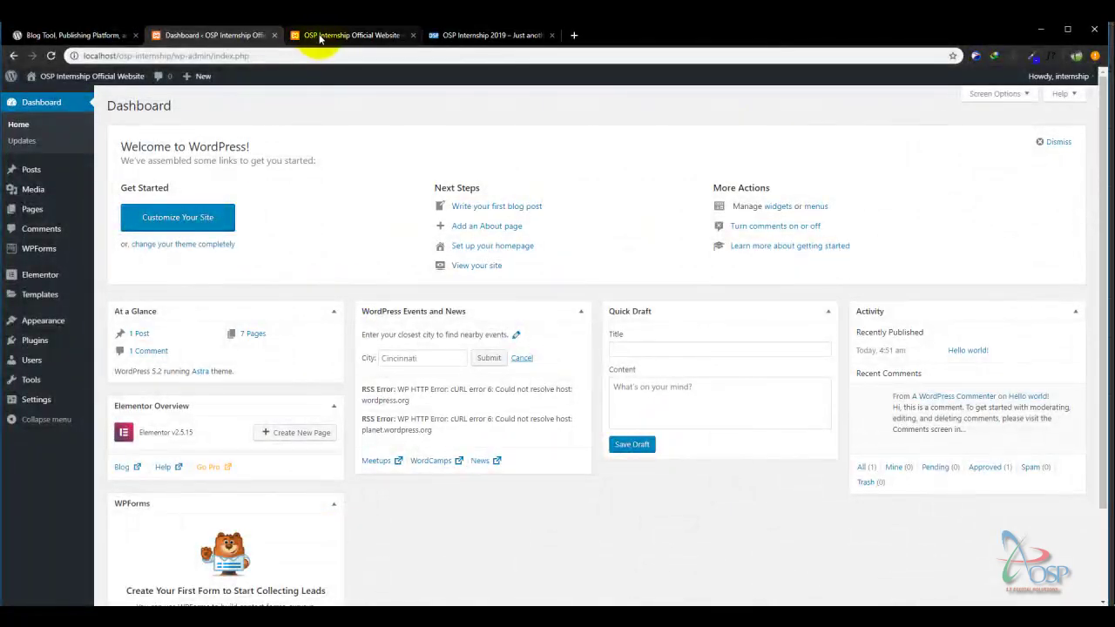
pyautogui.click(319, 38)
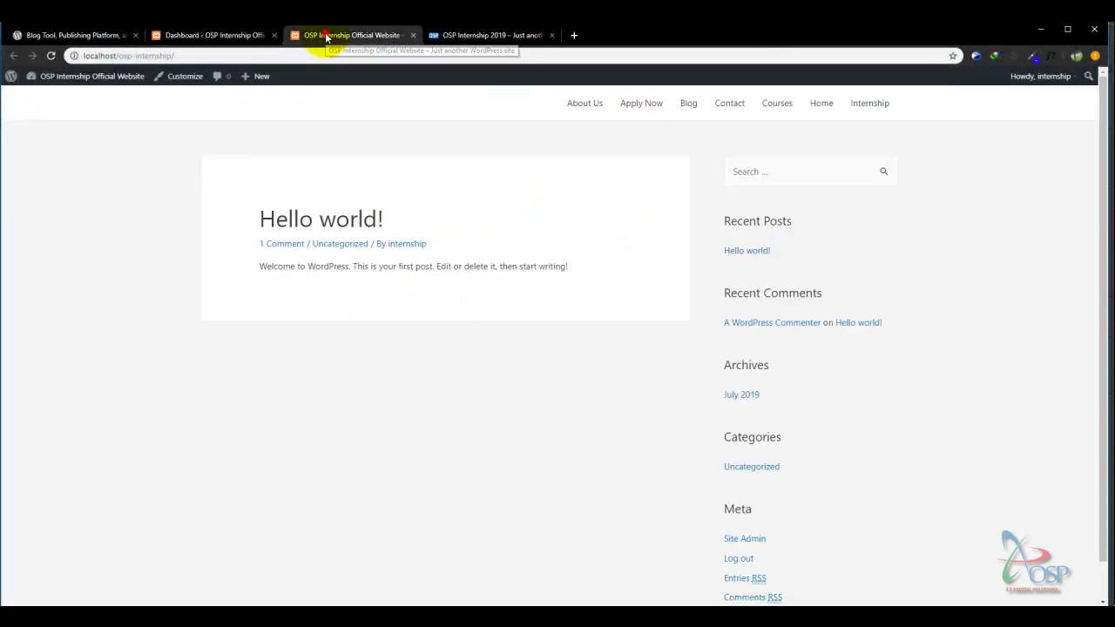
pyautogui.click(52, 55)
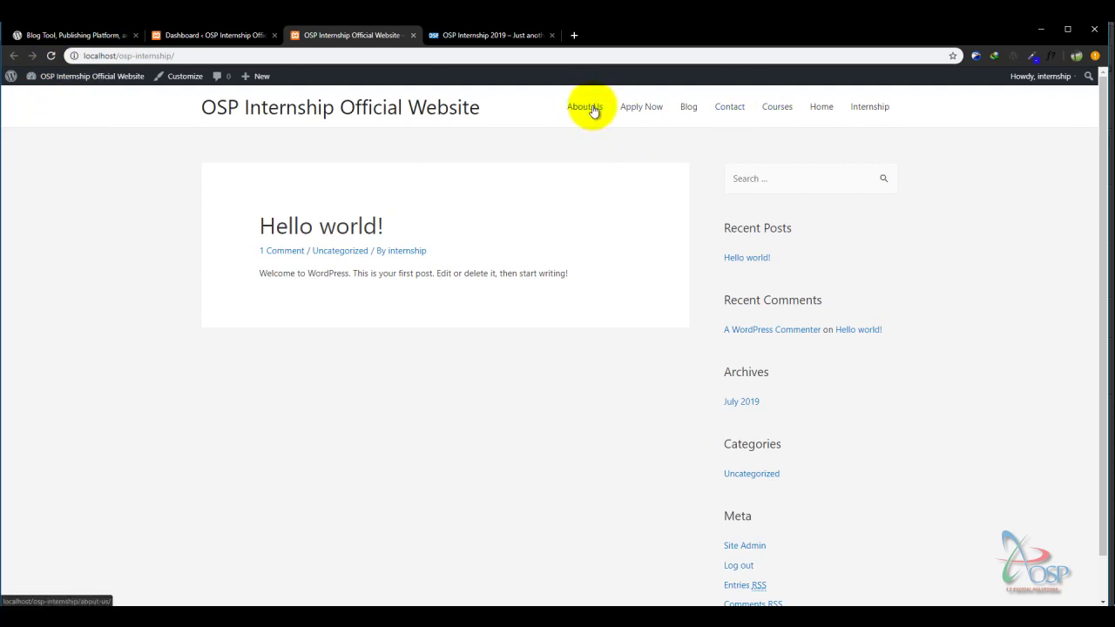
pyautogui.click(652, 110)
pyautogui.click(686, 111)
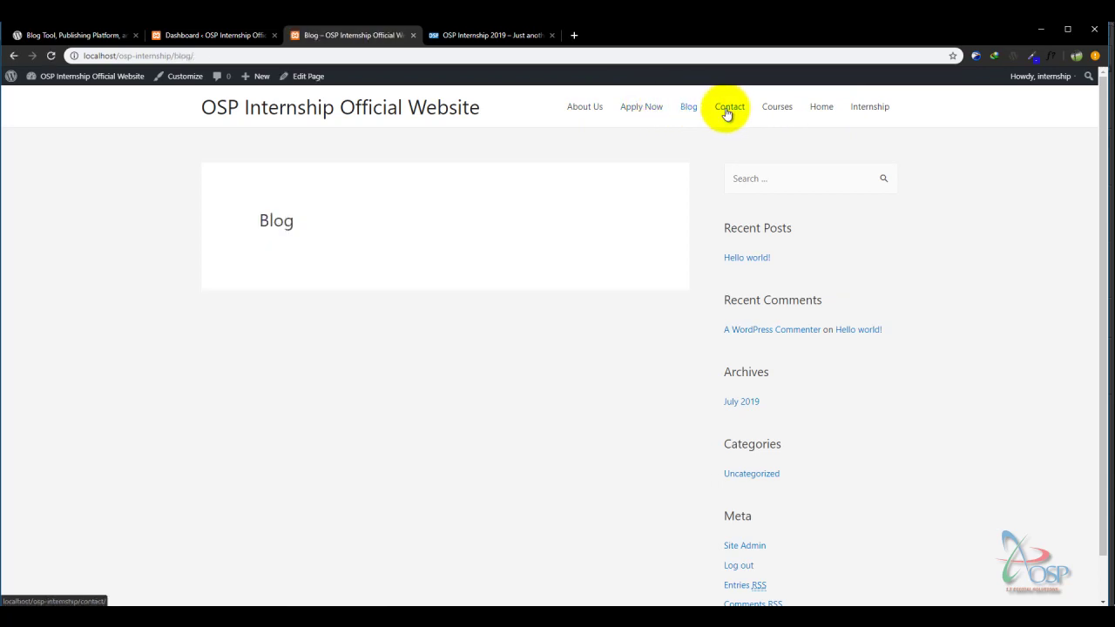
pyautogui.click(730, 112)
pyautogui.click(586, 108)
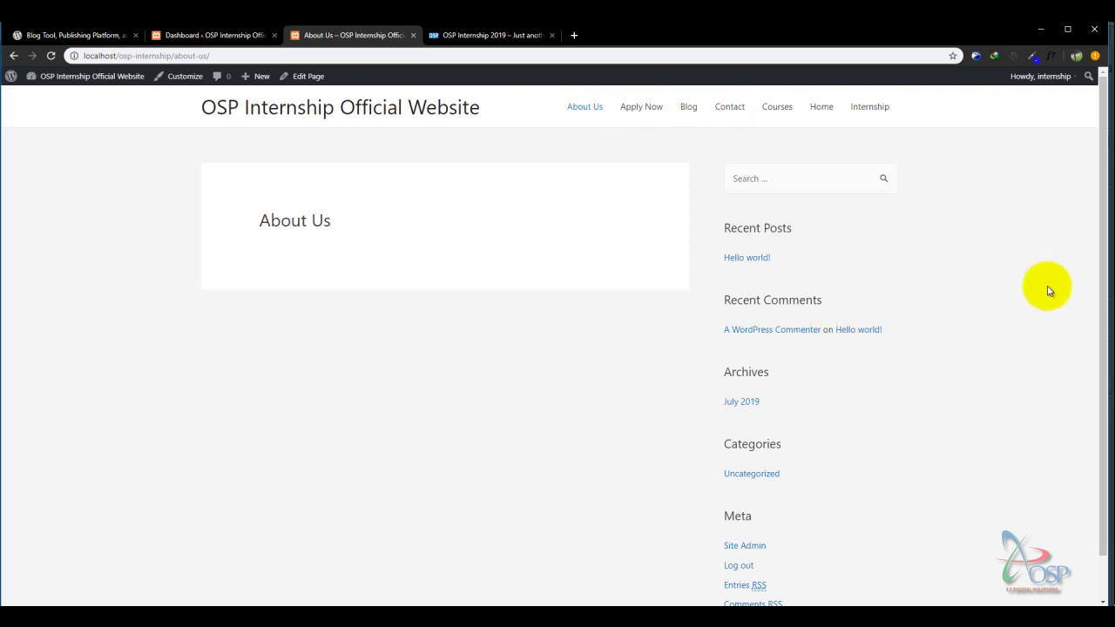
pyautogui.moveTo(1104, 307); pyautogui.dragTo(1108, 402)
pyautogui.moveTo(1104, 467); pyautogui.dragTo(1074, 304)
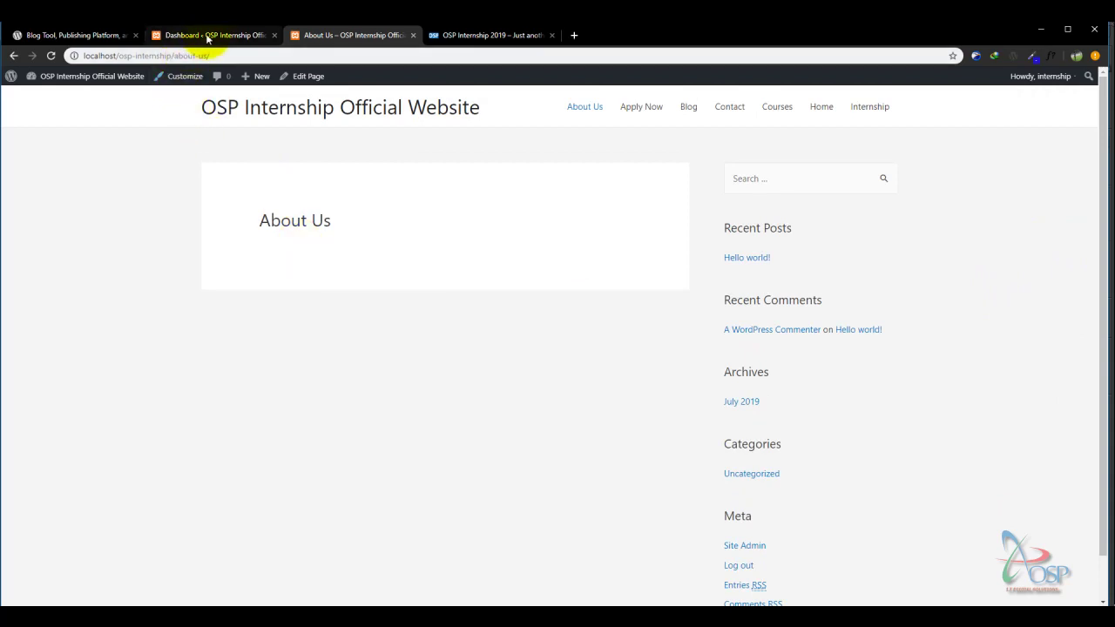
# Open the list of installed plugins in the admin dashboard of OSP Internship Official Website
pyautogui.click(212, 36)
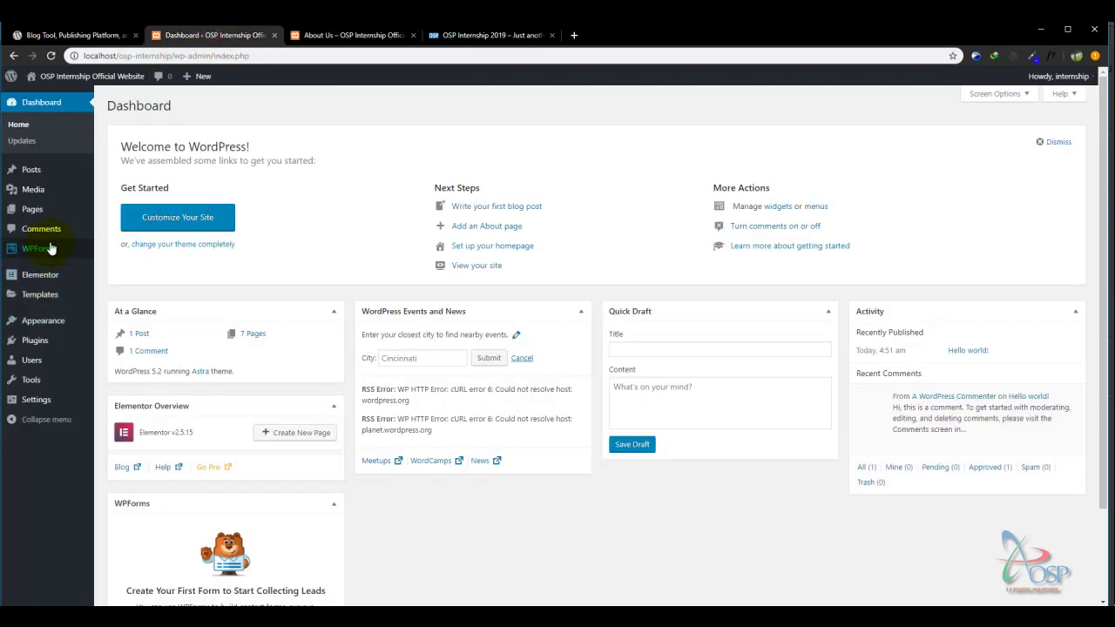
pyautogui.moveTo(33, 346)
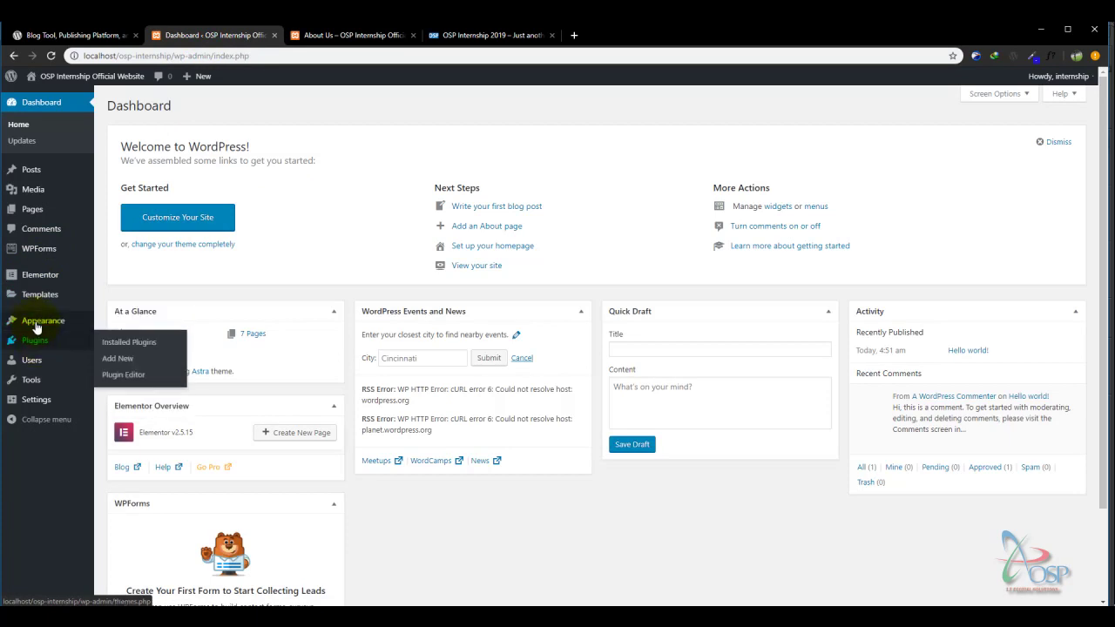
pyautogui.moveTo(40, 307)
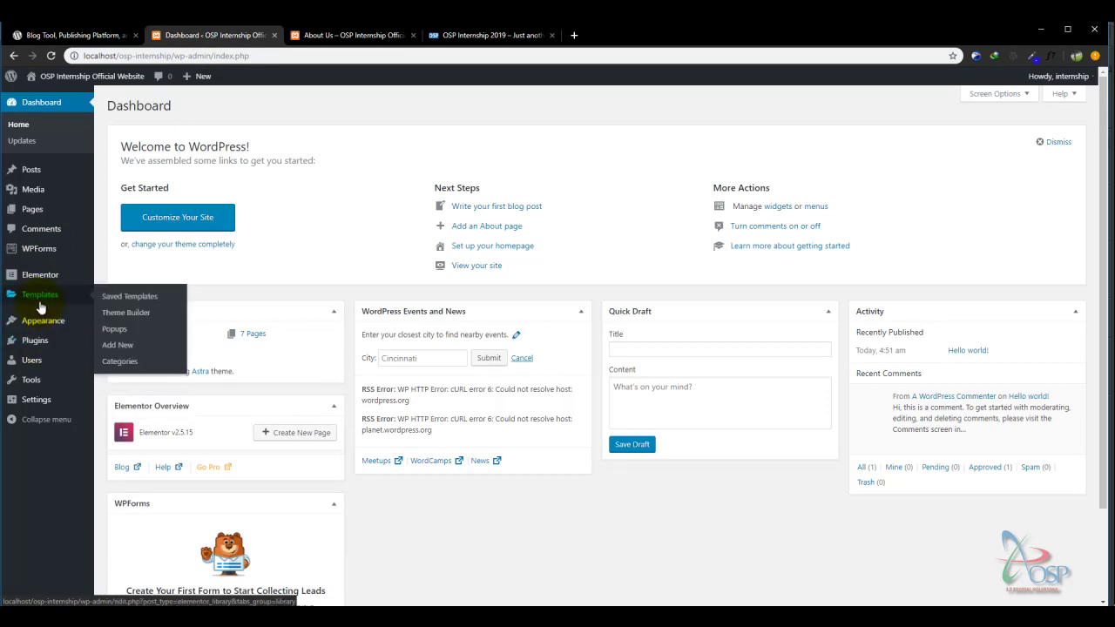
pyautogui.click(36, 340)
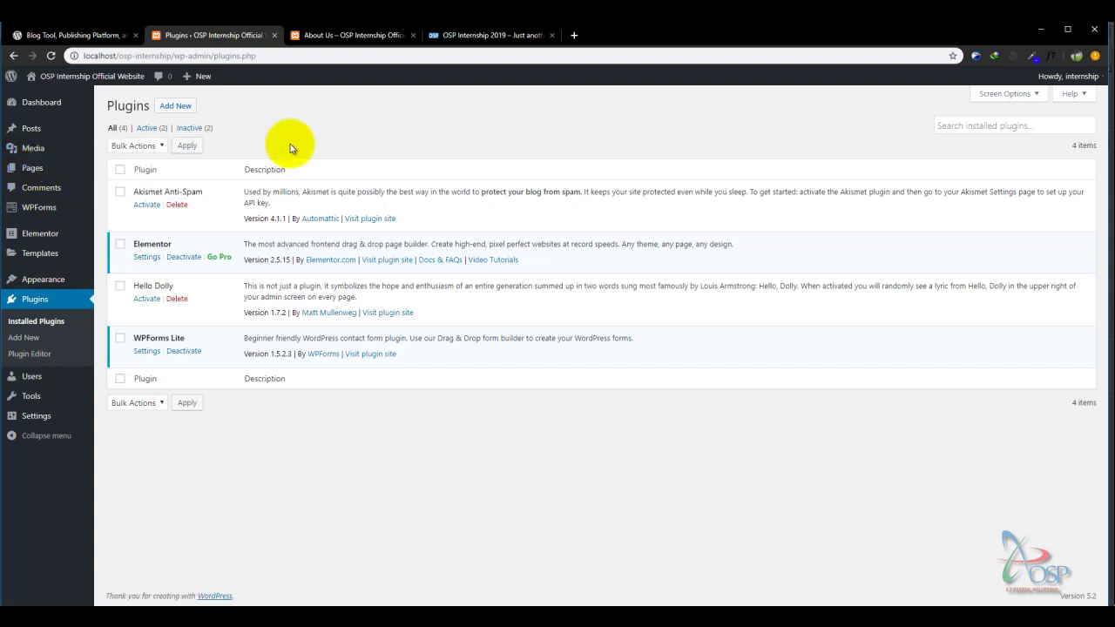
# Examine the finished OSP Internship 2019 site, including its homepage, About, Internships, Courses and Contacts pages
pyautogui.click(479, 37)
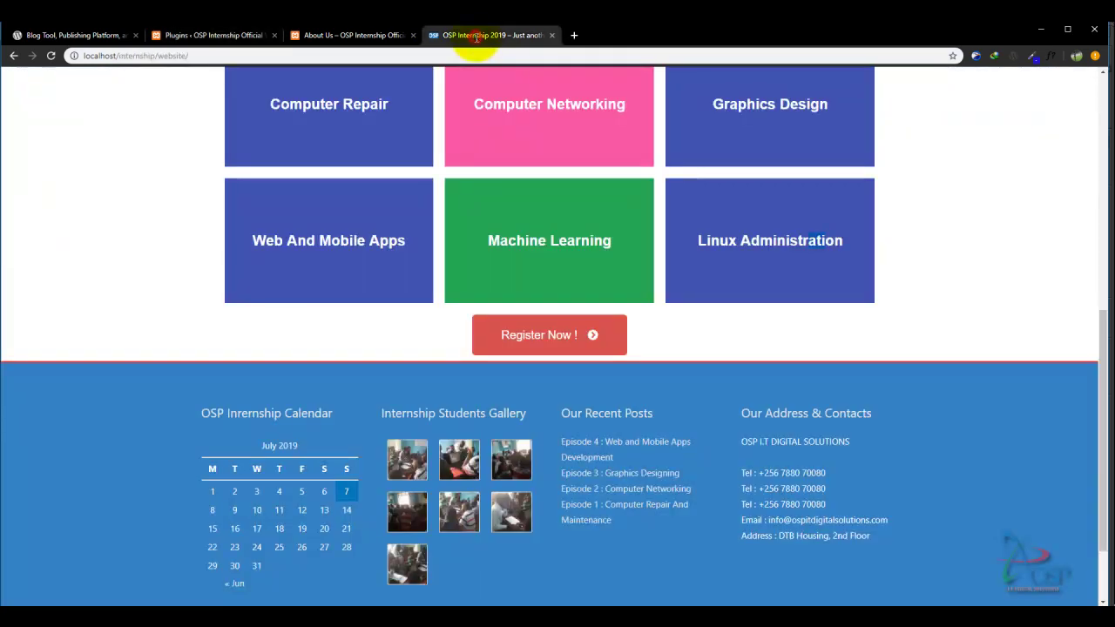
pyautogui.moveTo(1104, 319); pyautogui.dragTo(1104, 98)
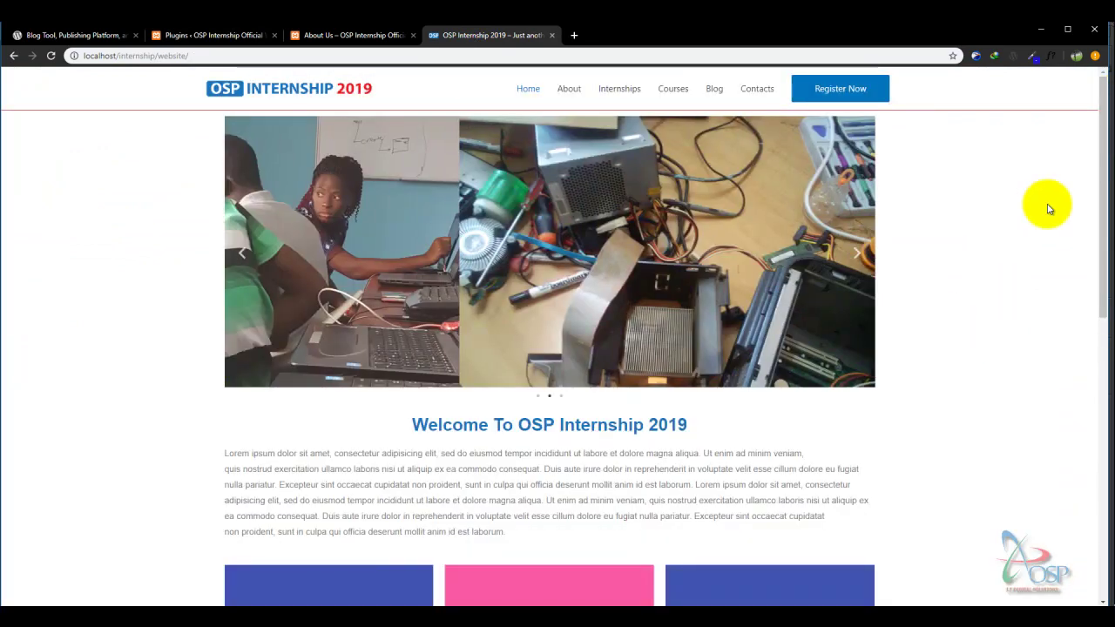
pyautogui.moveTo(1104, 99); pyautogui.dragTo(1088, 283)
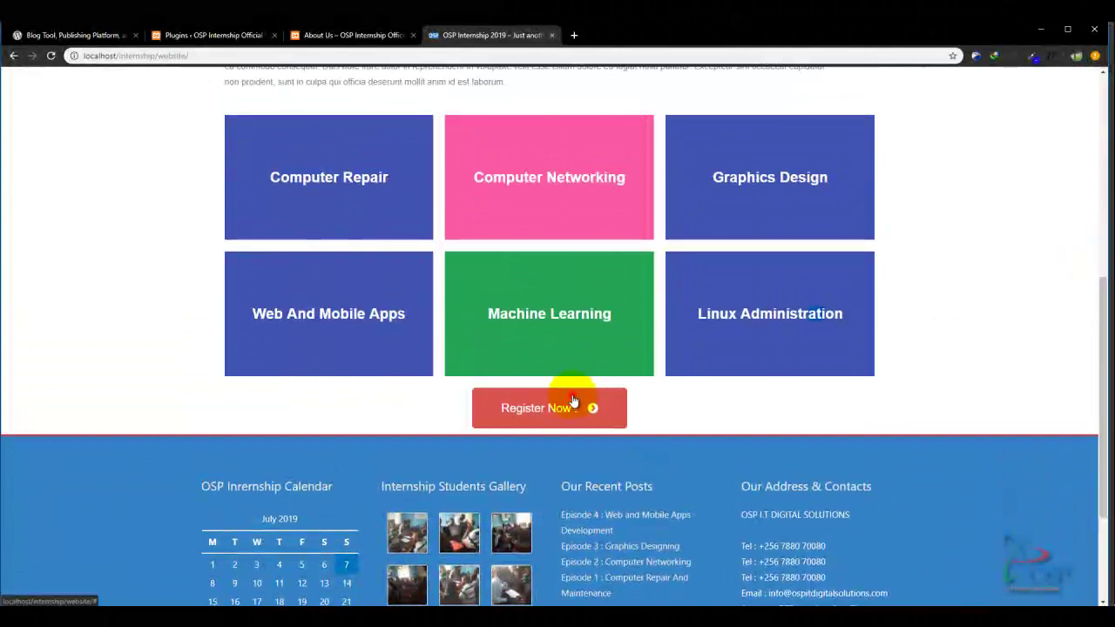
pyautogui.click(574, 402)
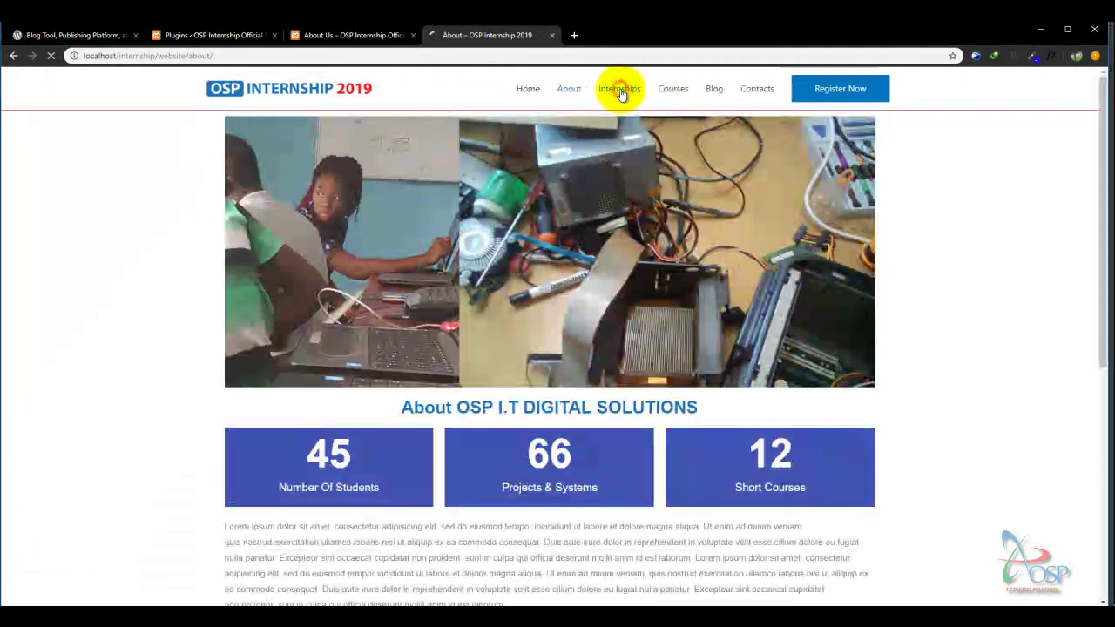
pyautogui.click(619, 90)
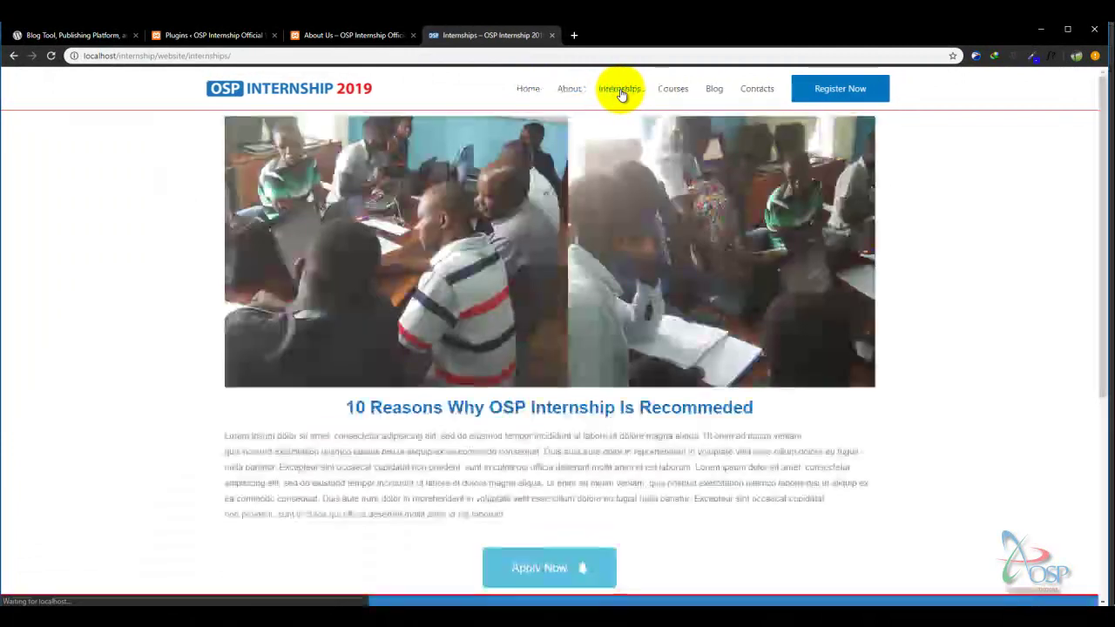
pyautogui.click(674, 91)
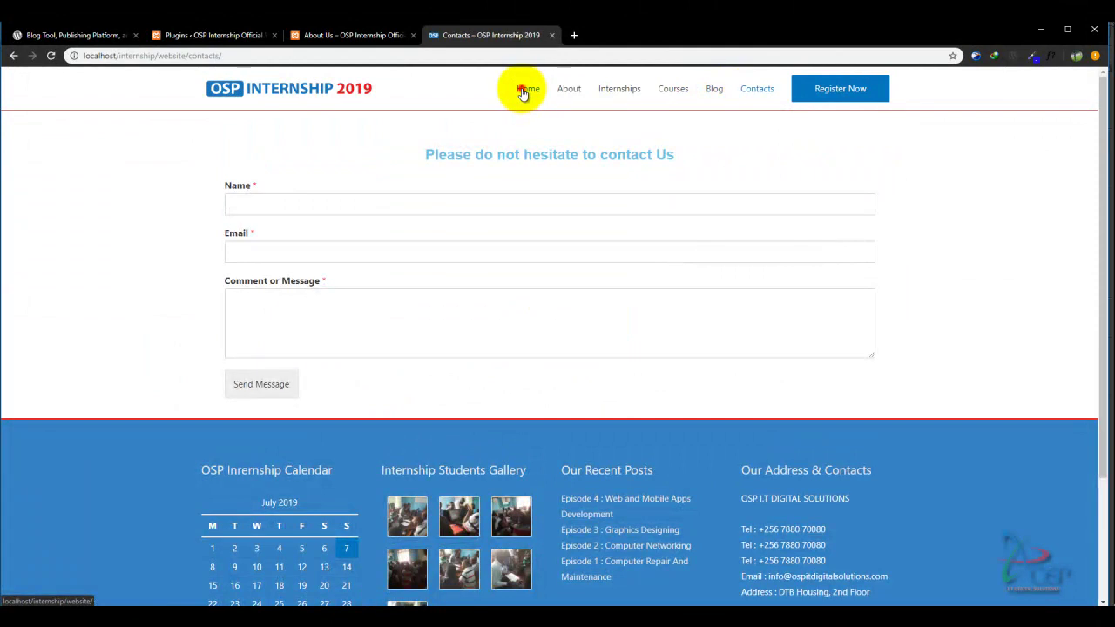
pyautogui.click(523, 91)
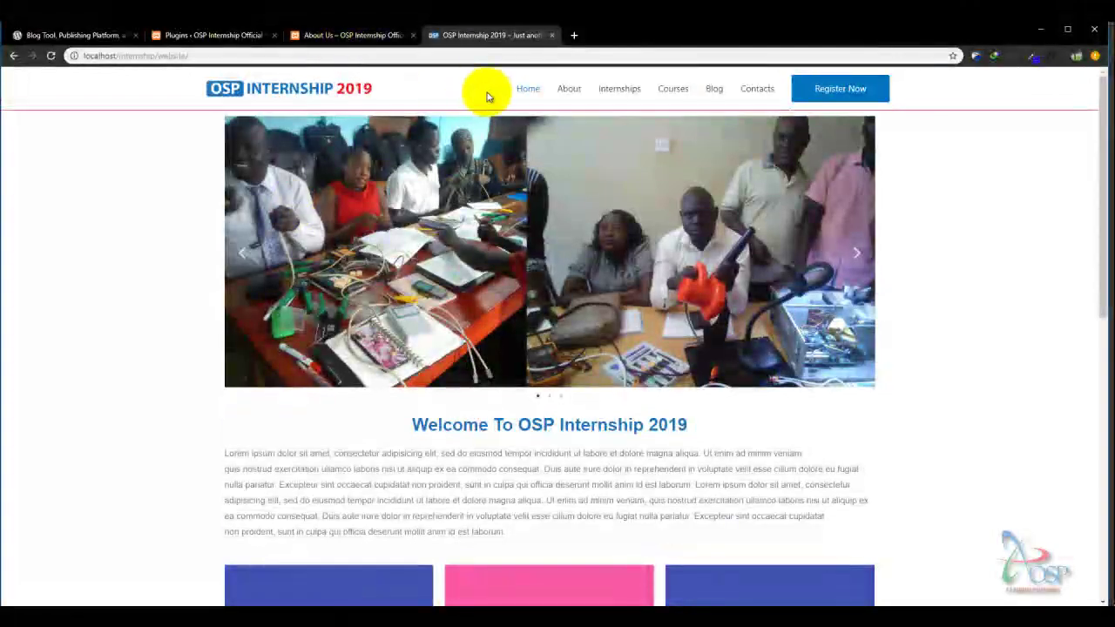
pyautogui.click(528, 88)
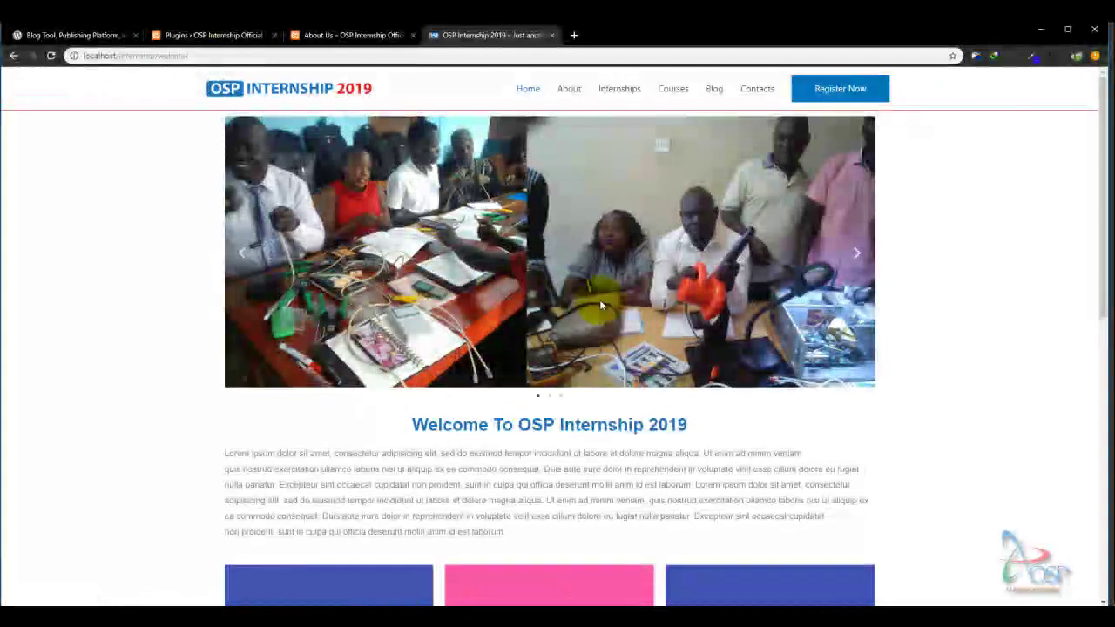
# Compare the homepage of OSP Internship Official Website with the finished OSP Internship 2019 homepage
pyautogui.click(346, 40)
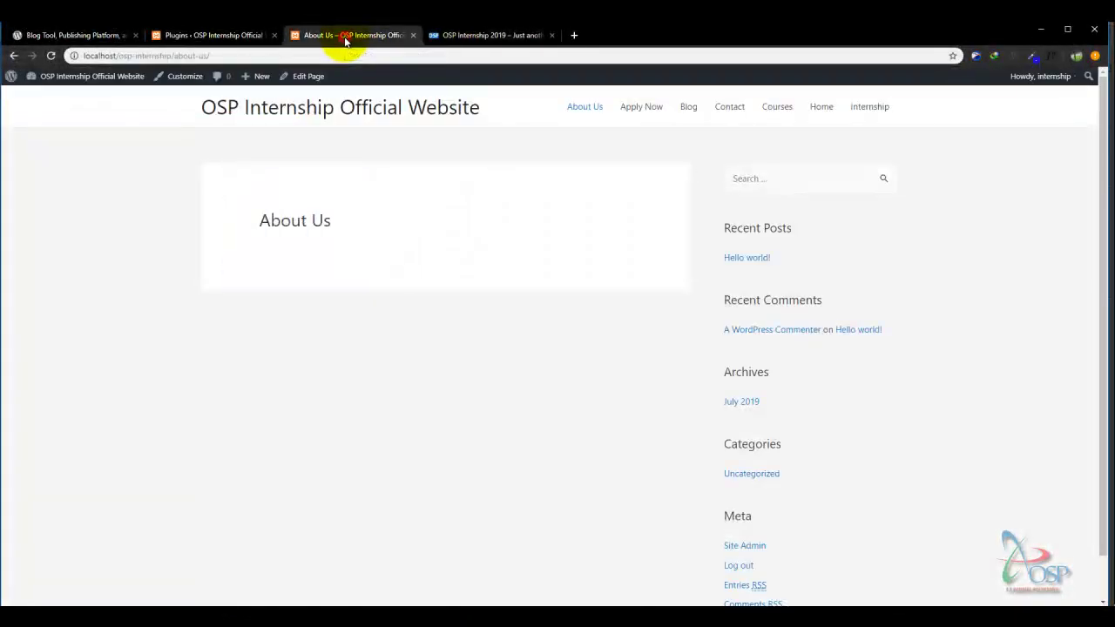
pyautogui.moveTo(243, 97)
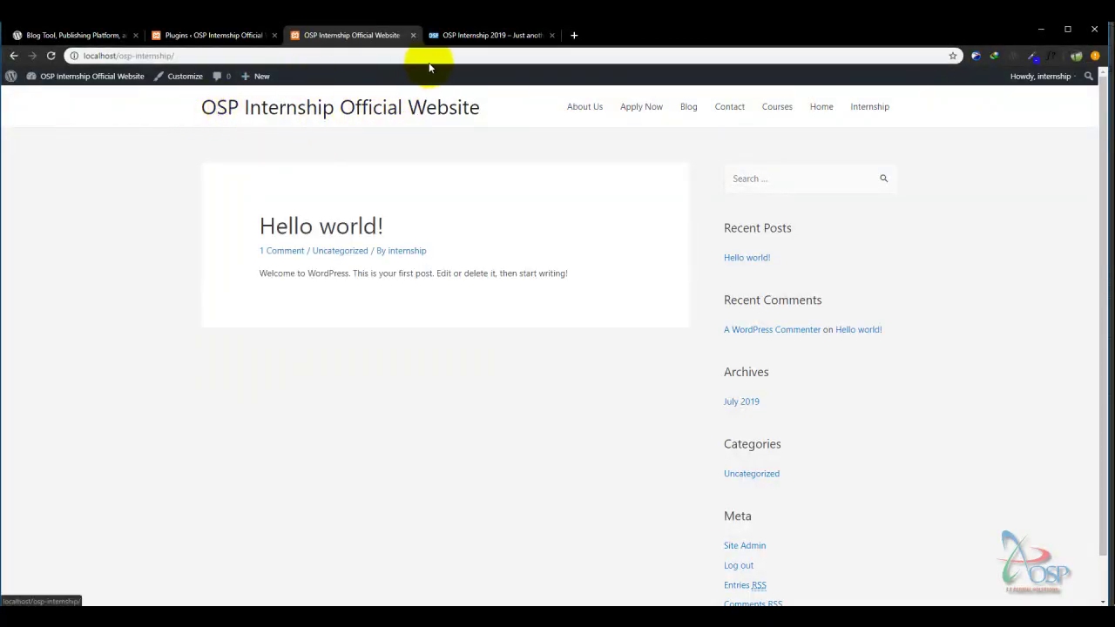
pyautogui.click(483, 37)
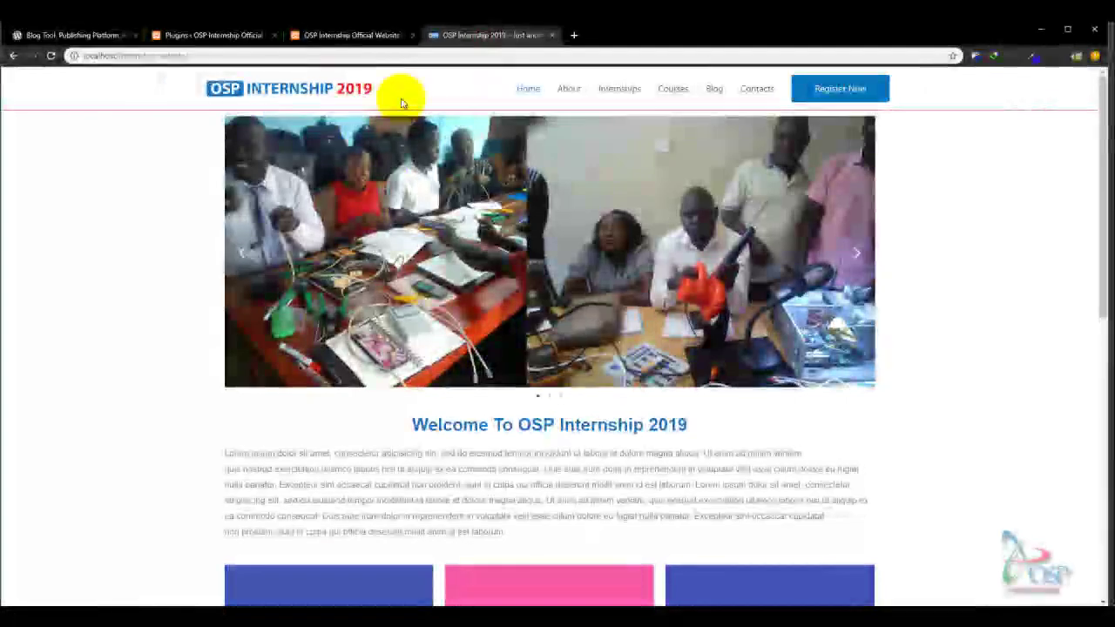
pyautogui.click(353, 36)
# Open the header's Site Identity settings in the theme customizer of OSP Internship Official Website
pyautogui.click(201, 35)
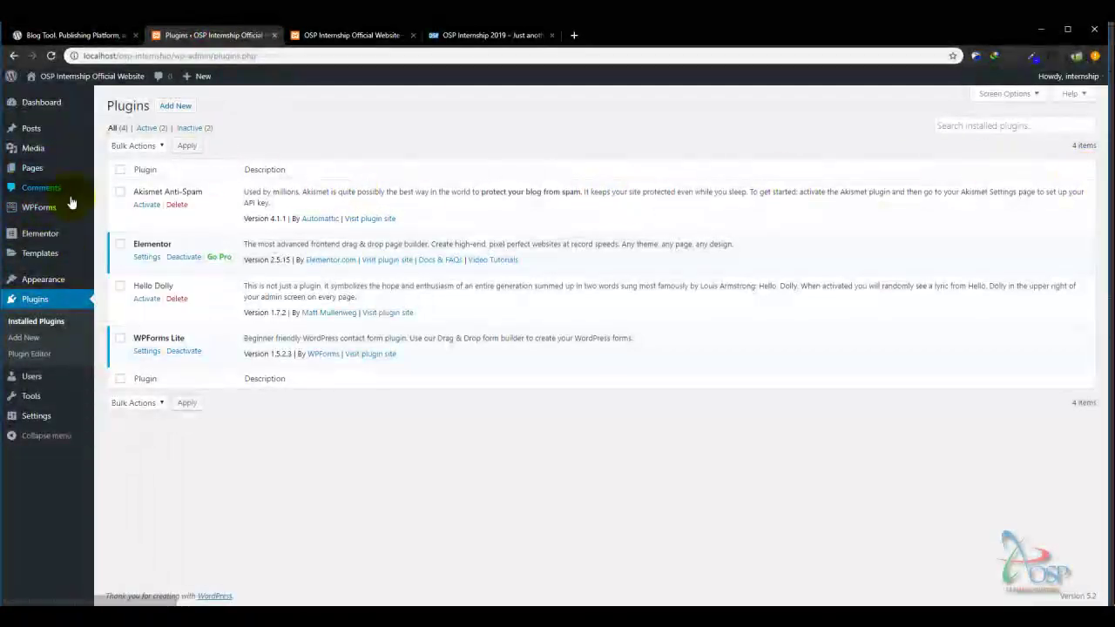
pyautogui.click(37, 279)
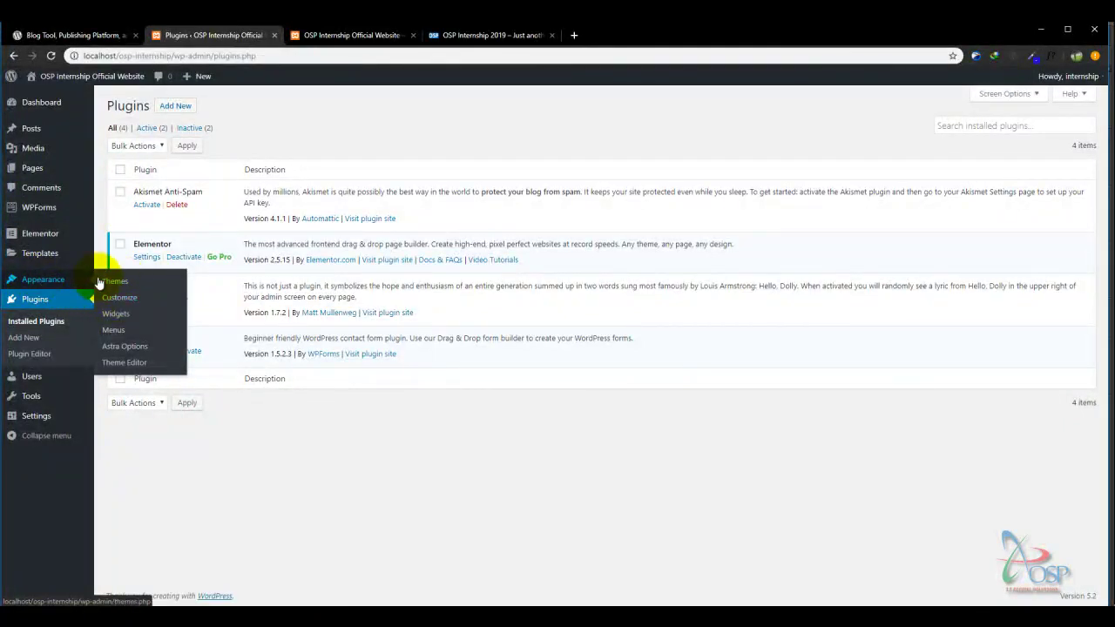
pyautogui.click(125, 301)
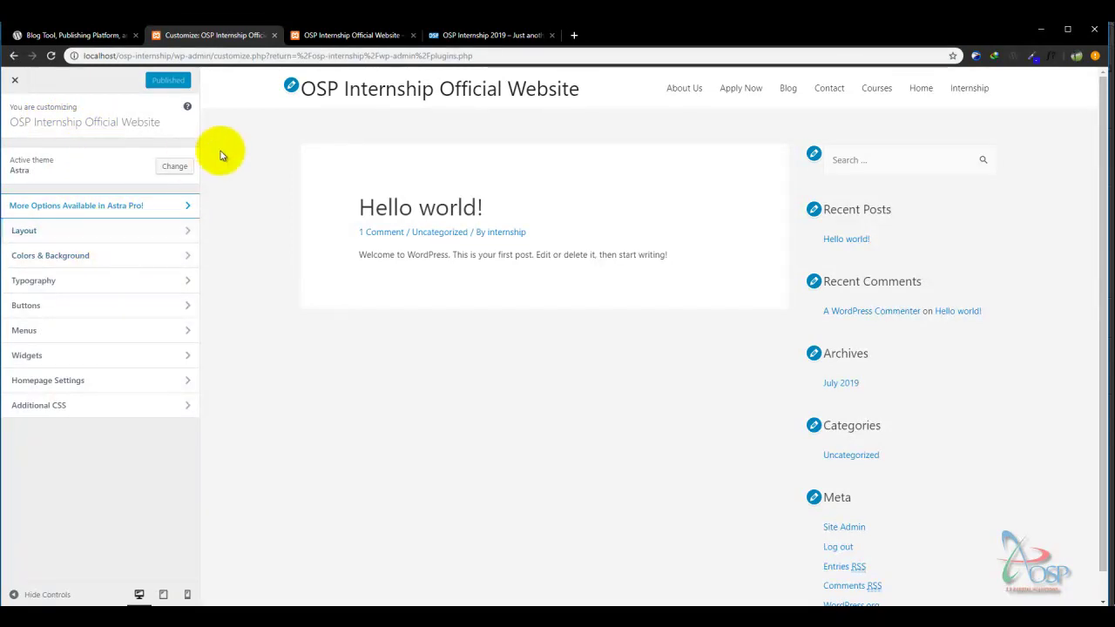
pyautogui.click(127, 236)
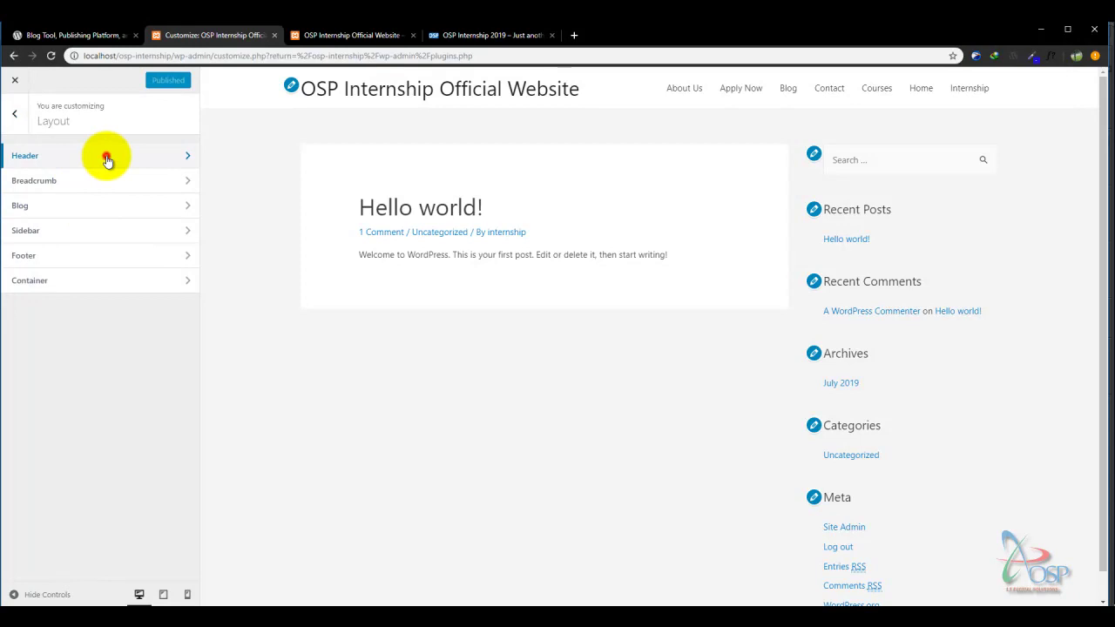
pyautogui.click(107, 160)
pyautogui.click(98, 162)
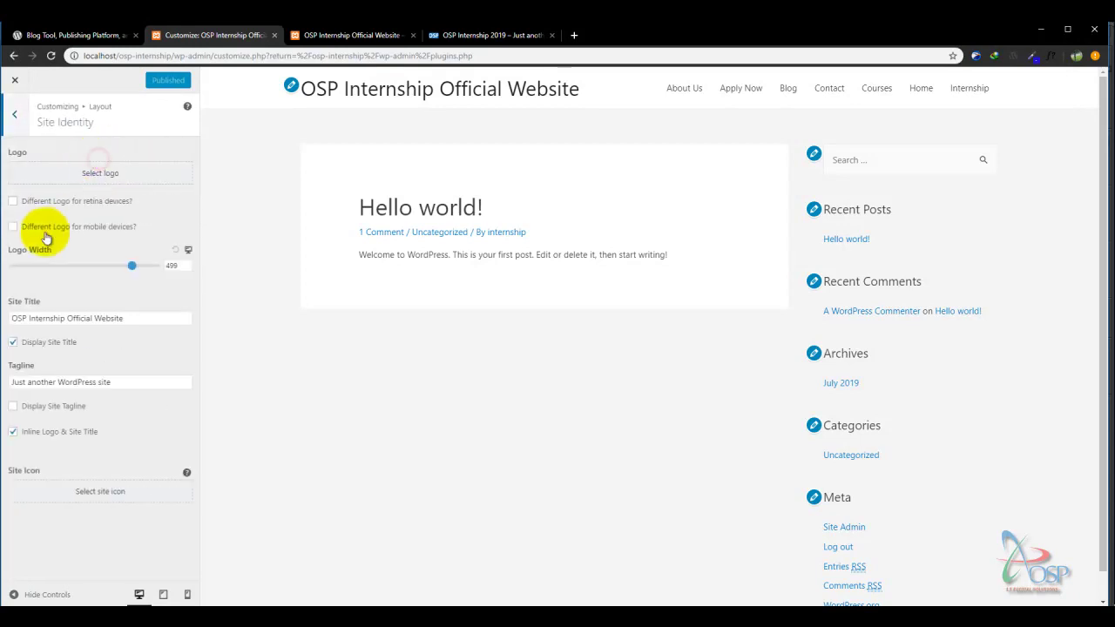
# Open the site logo selection and look through both the file upload option and the media library images
pyautogui.click(83, 171)
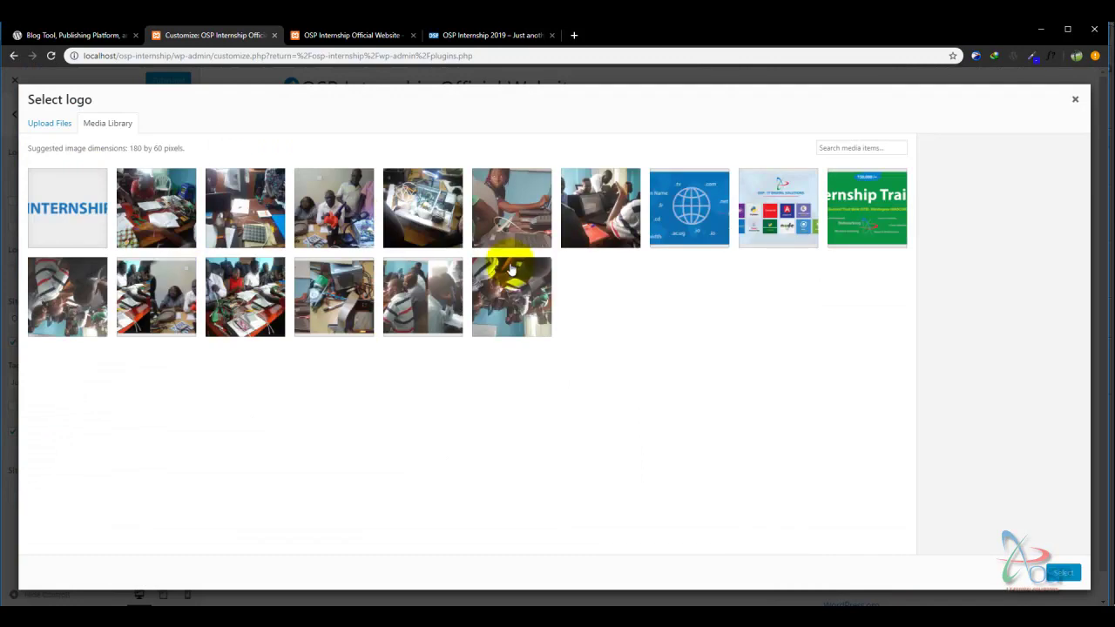
pyautogui.click(52, 123)
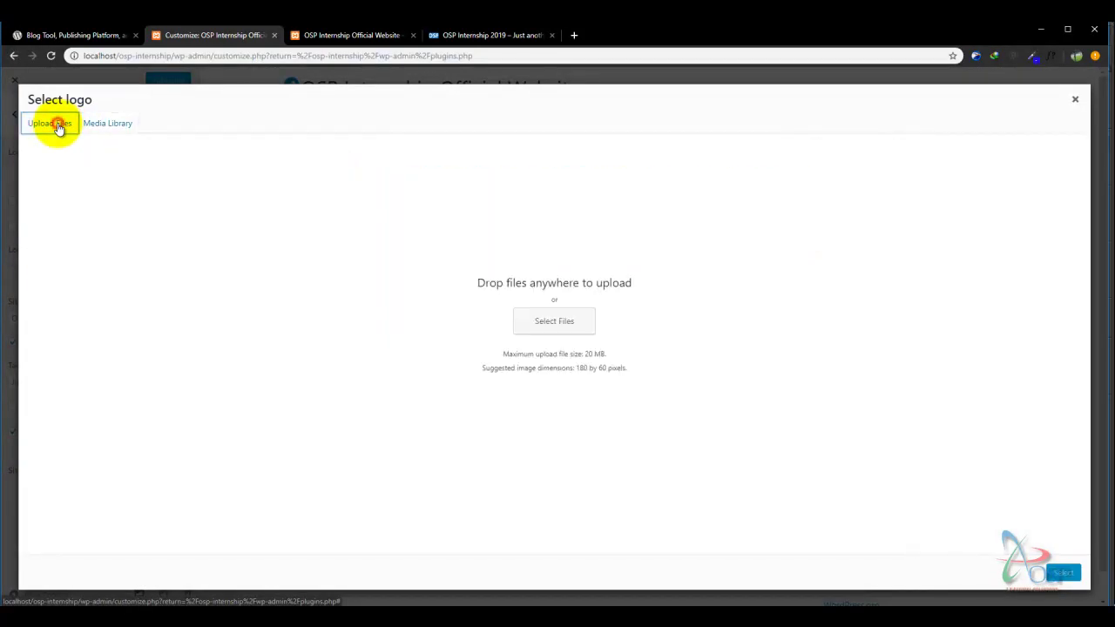
pyautogui.click(112, 126)
pyautogui.click(50, 122)
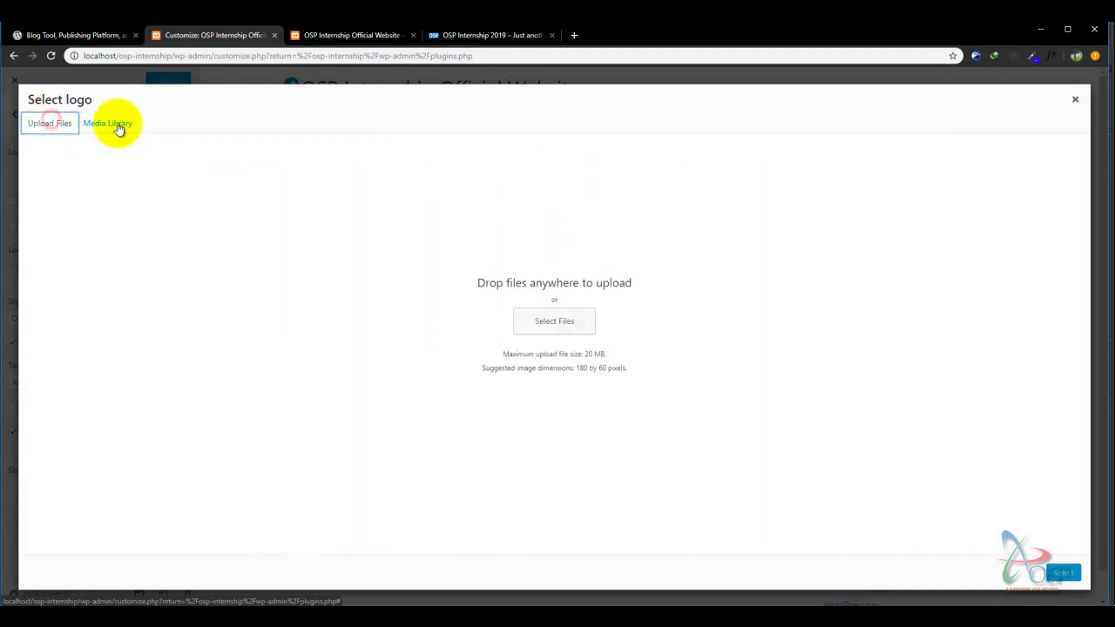
pyautogui.click(108, 125)
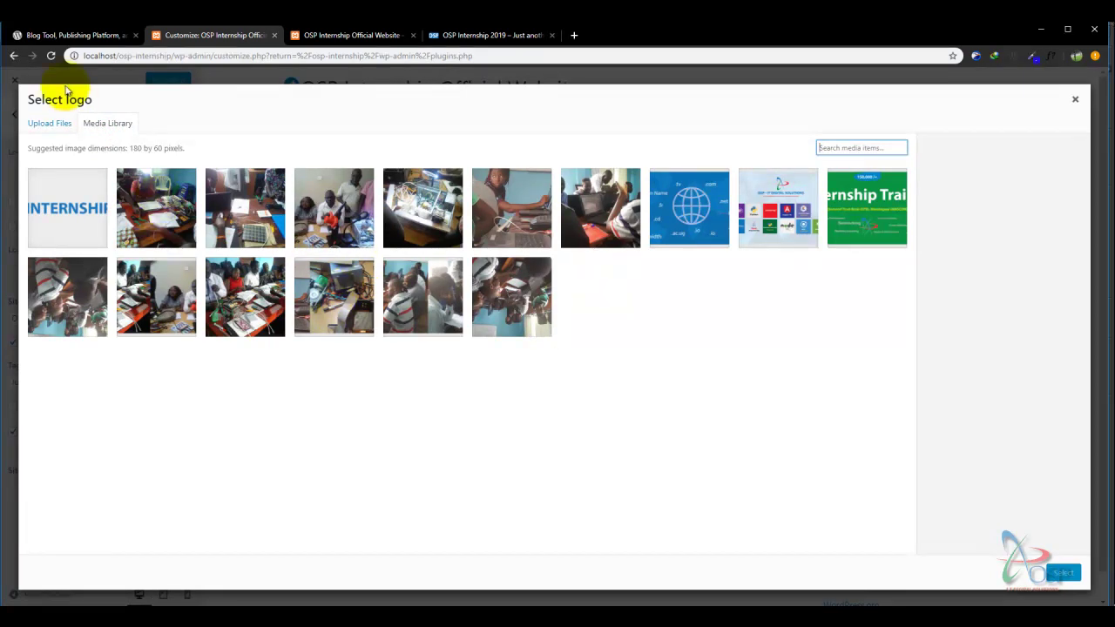
pyautogui.click(53, 124)
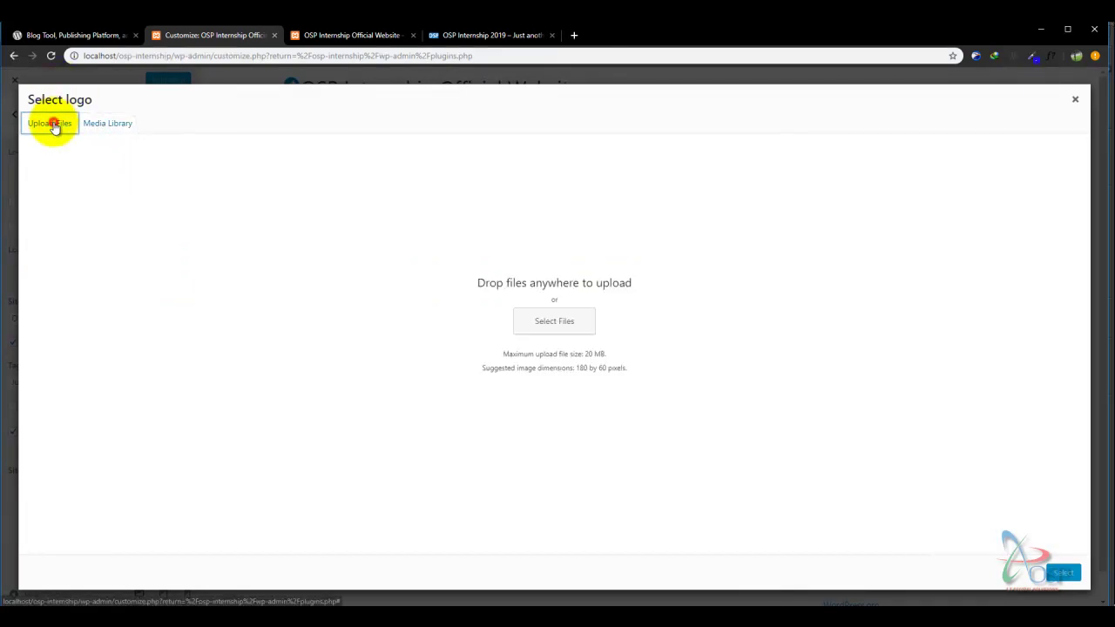
pyautogui.click(109, 126)
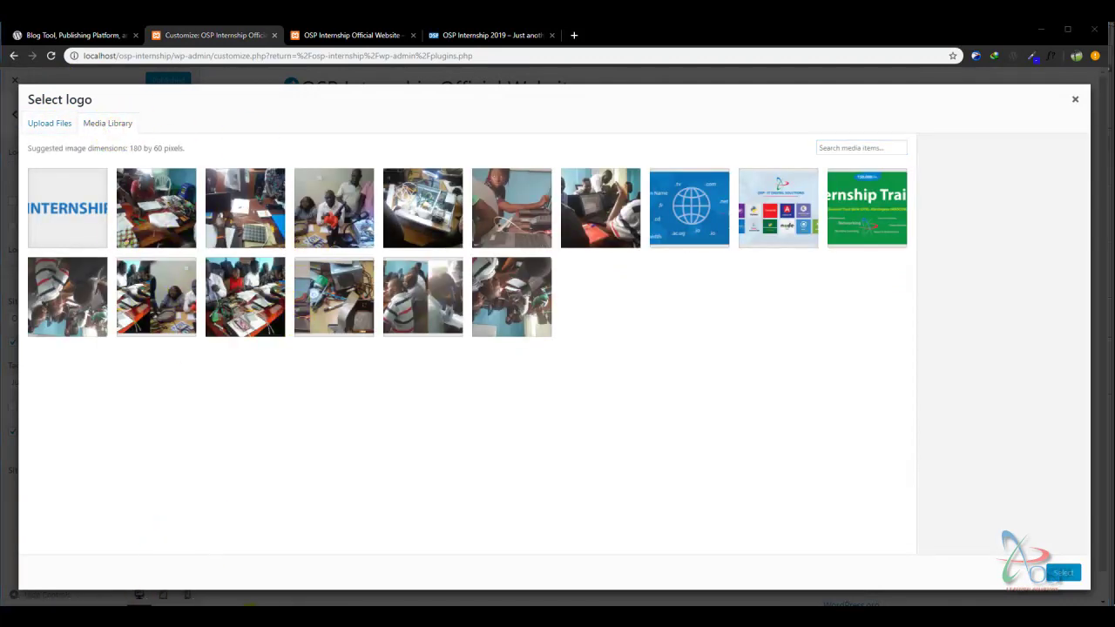
# Switch to File Explorer and view the image files in the images folder, including the logo file
pyautogui.moveTo(249, 596)
pyautogui.click(154, 571)
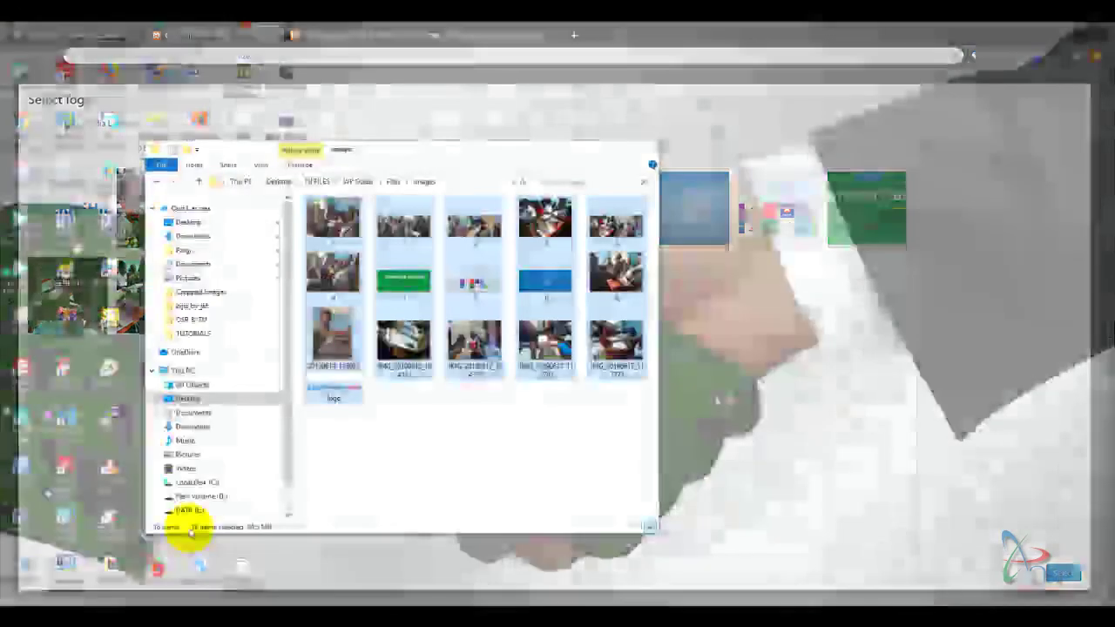
pyautogui.moveTo(467, 284); pyautogui.dragTo(488, 418)
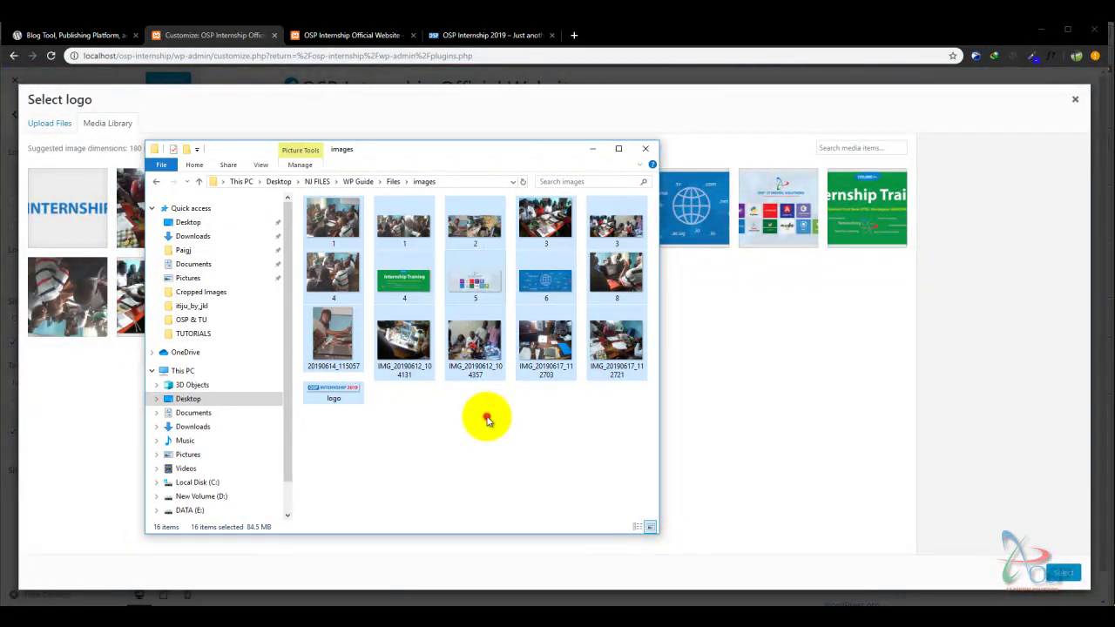
# Upload the selected image 4 from the images folder to the media library and reopen the file upload area
pyautogui.click(488, 418)
pyautogui.moveTo(366, 266); pyautogui.dragTo(723, 325)
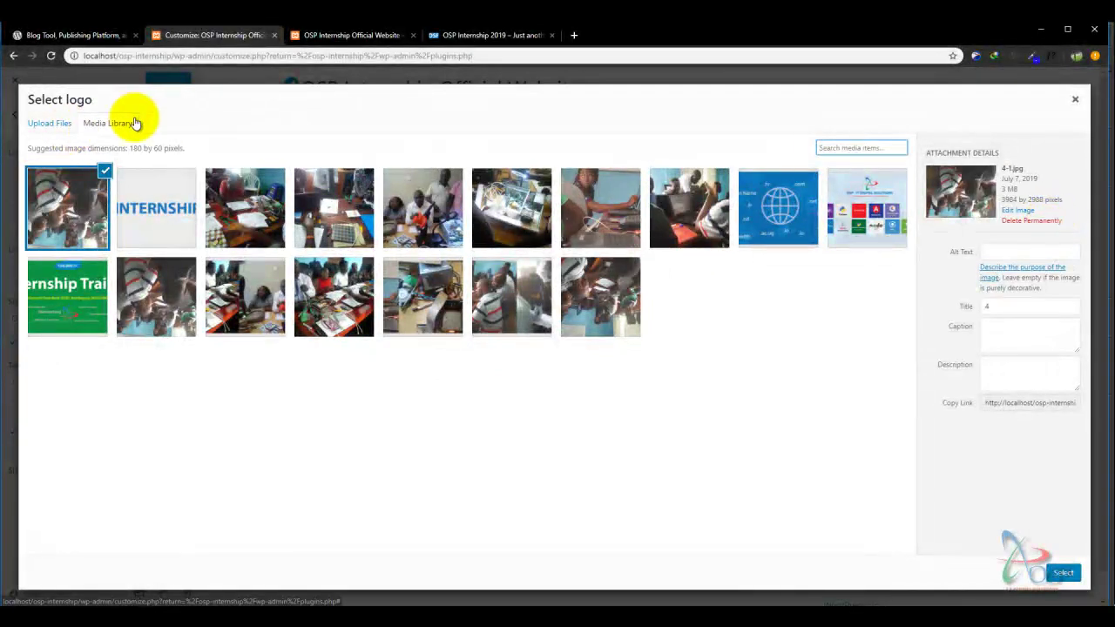
pyautogui.click(54, 123)
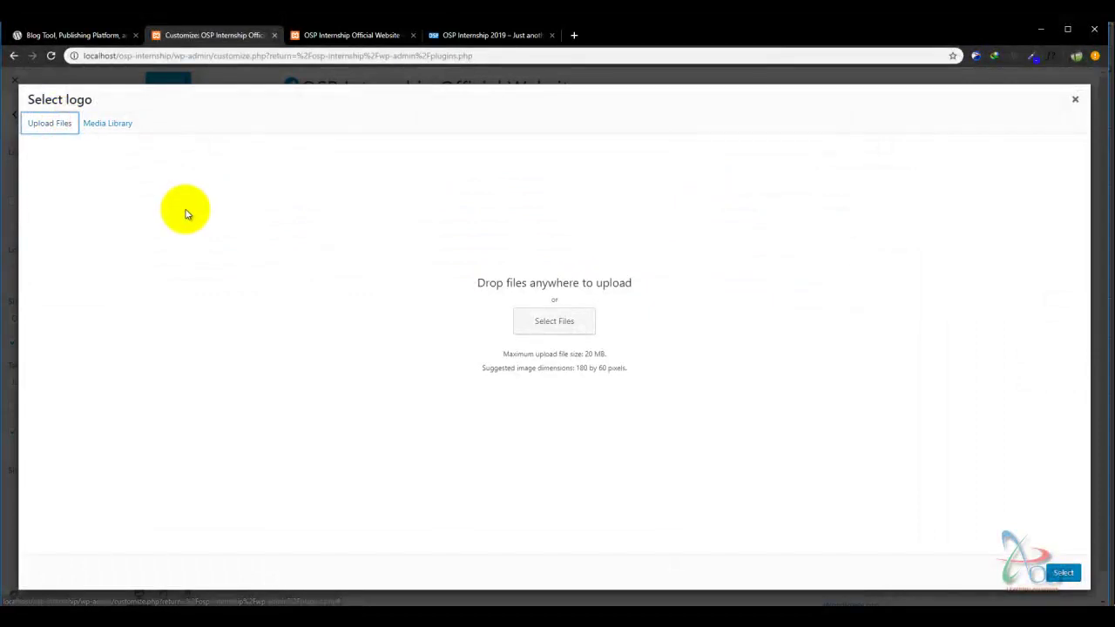
pyautogui.moveTo(498, 279); pyautogui.dragTo(602, 282)
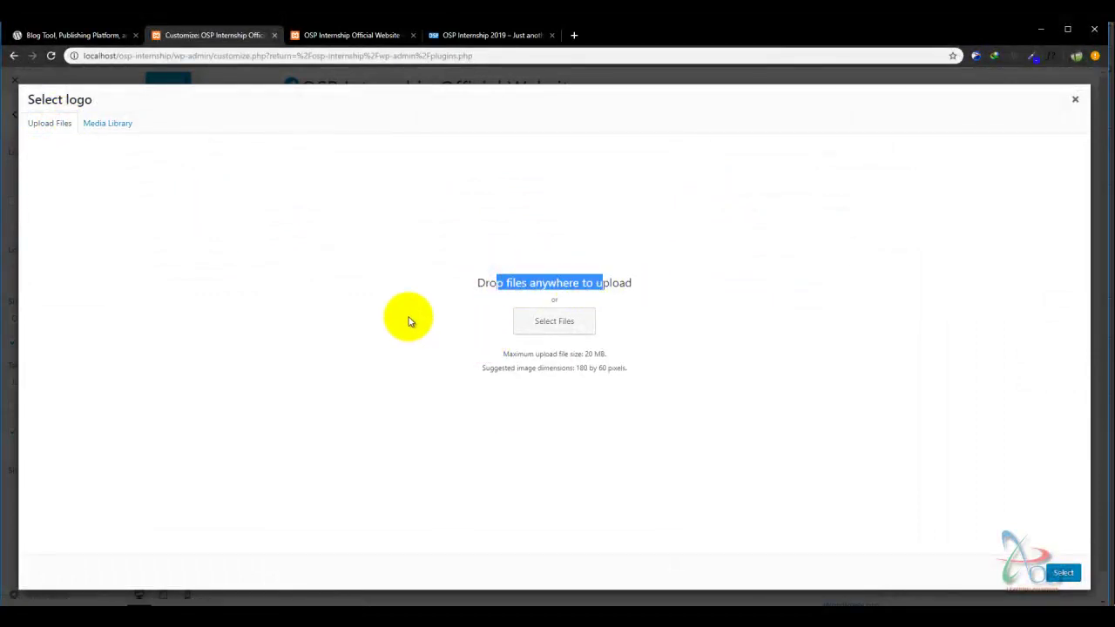
pyautogui.moveTo(505, 281); pyautogui.dragTo(618, 282)
pyautogui.click(506, 283)
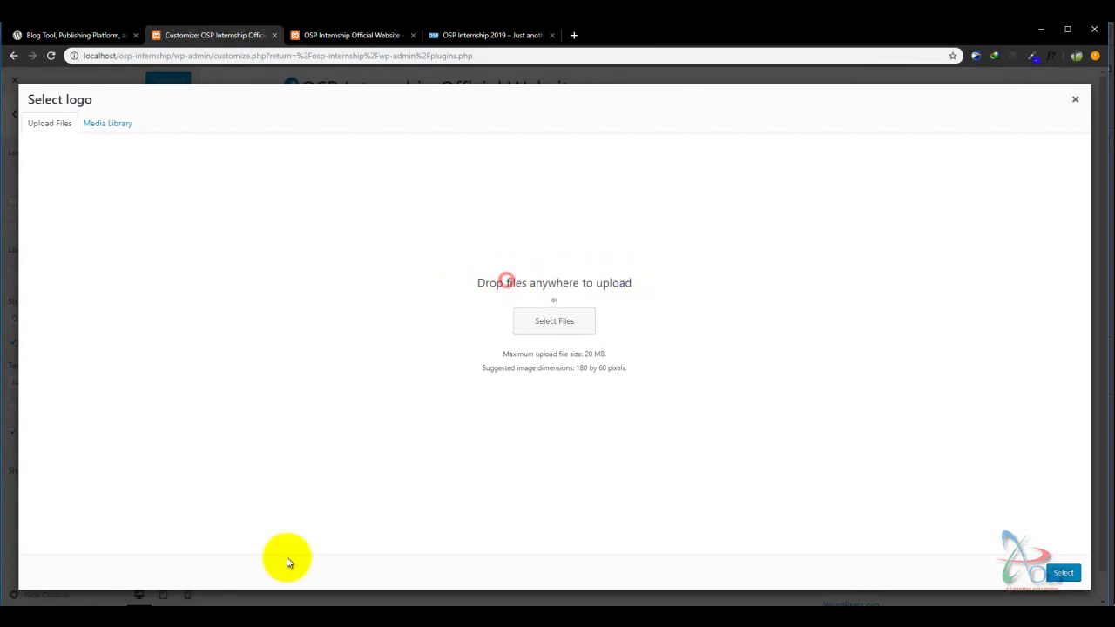
# Go to the videos folder inside Files in File Explorer and upload the mov video to the media library
pyautogui.moveTo(241, 603)
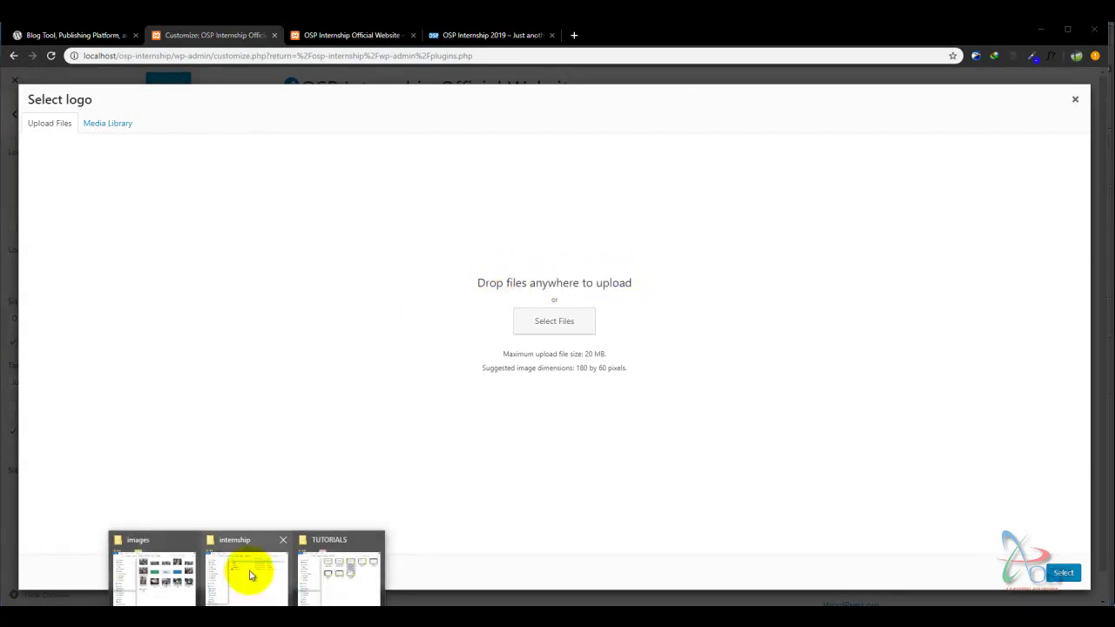
pyautogui.click(163, 567)
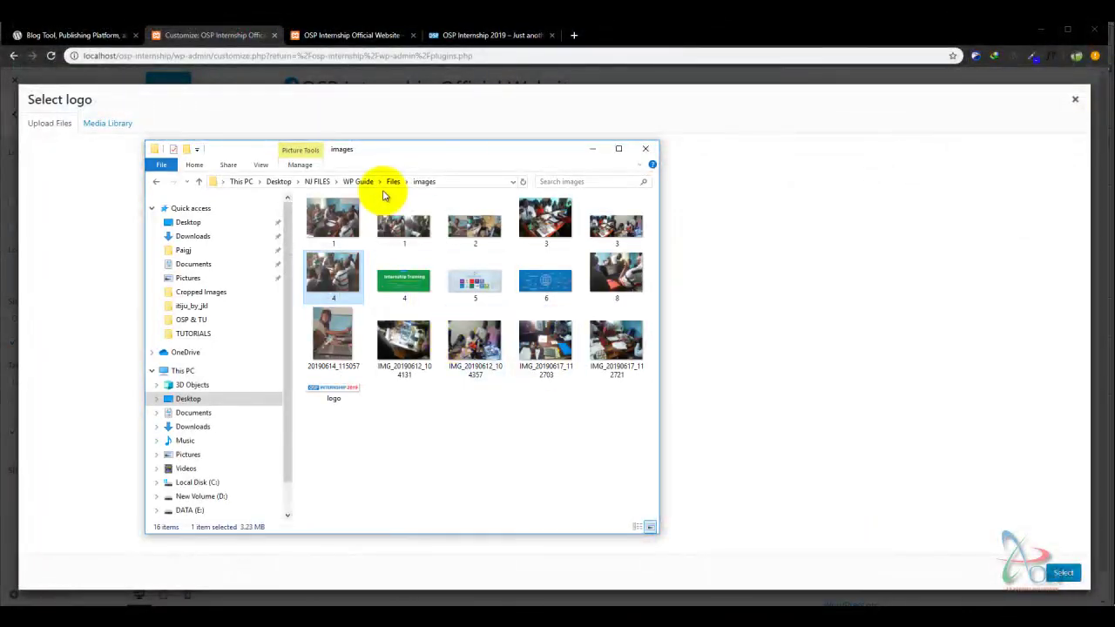
pyautogui.click(400, 181)
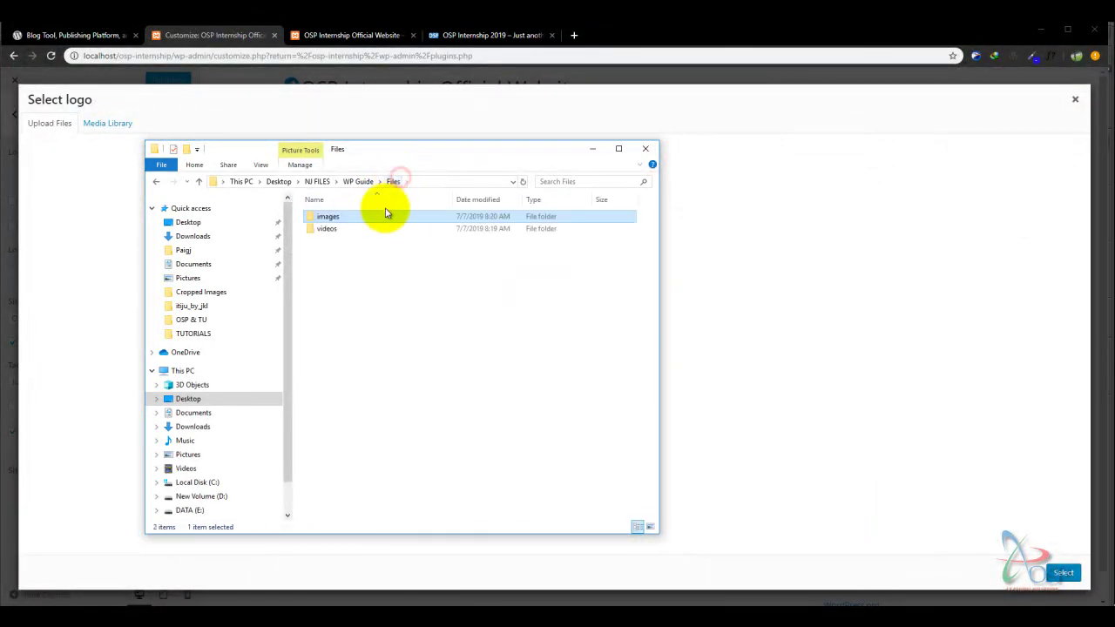
pyautogui.doubleClick(335, 226)
pyautogui.moveTo(335, 239); pyautogui.dragTo(468, 316)
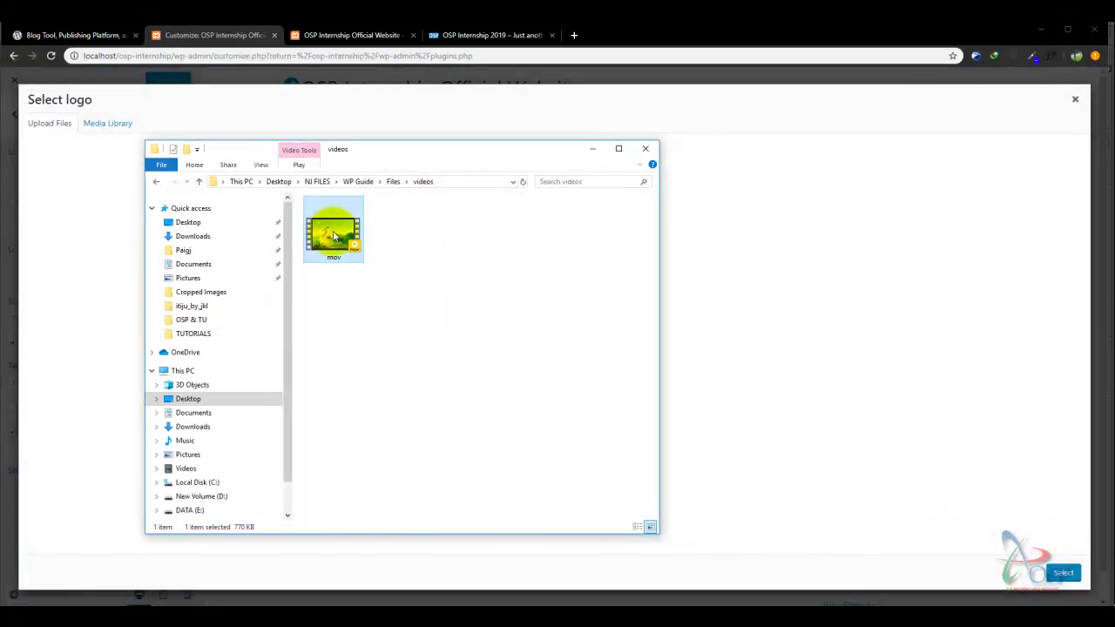
pyautogui.moveTo(324, 234); pyautogui.dragTo(462, 284)
pyautogui.moveTo(342, 248); pyautogui.dragTo(812, 362)
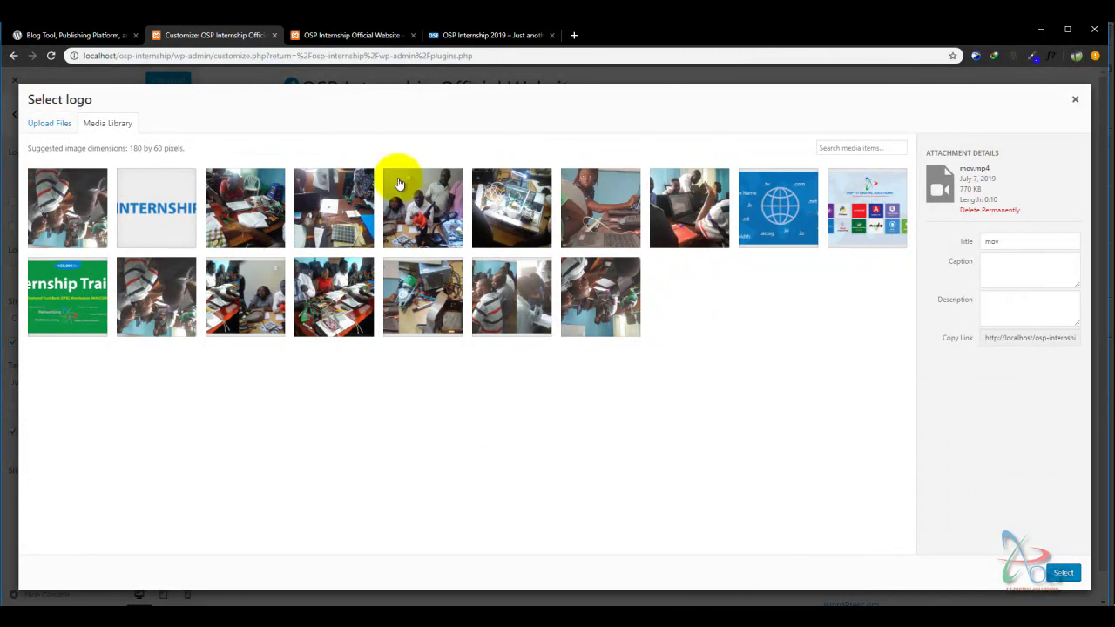
# Set logo.png from the media library as the site logo and skip cropping it
pyautogui.click(160, 211)
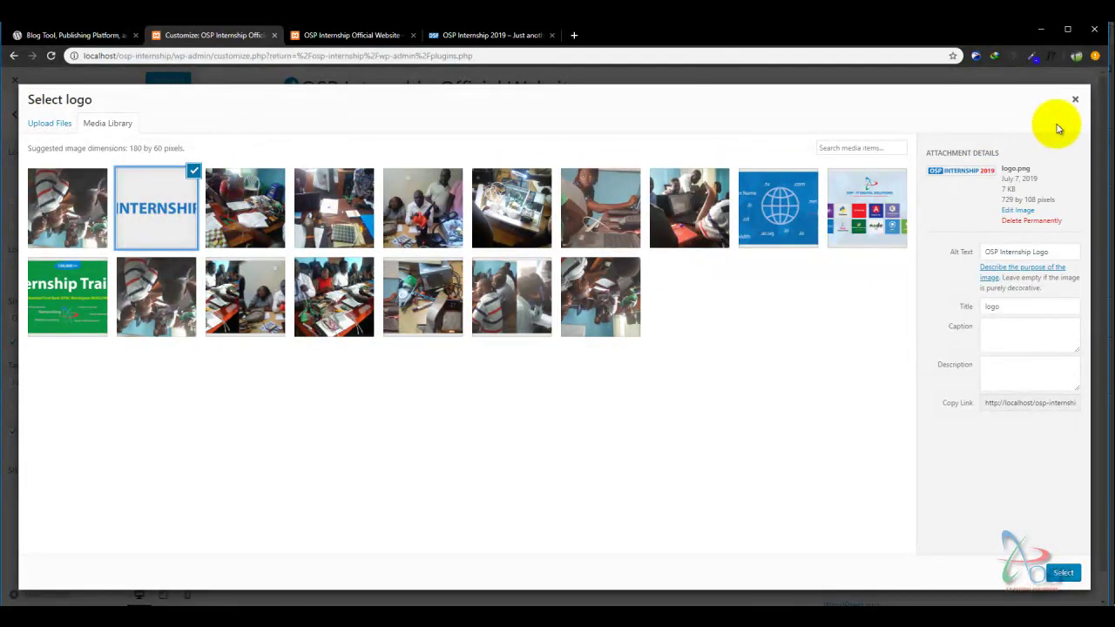
pyautogui.click(1078, 102)
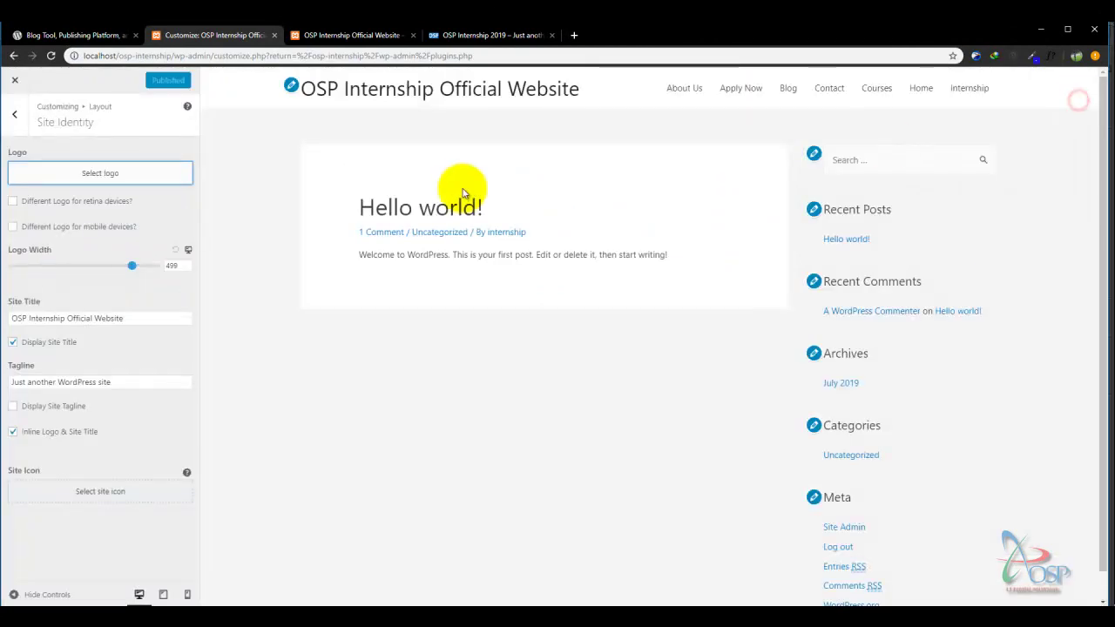
pyautogui.click(109, 175)
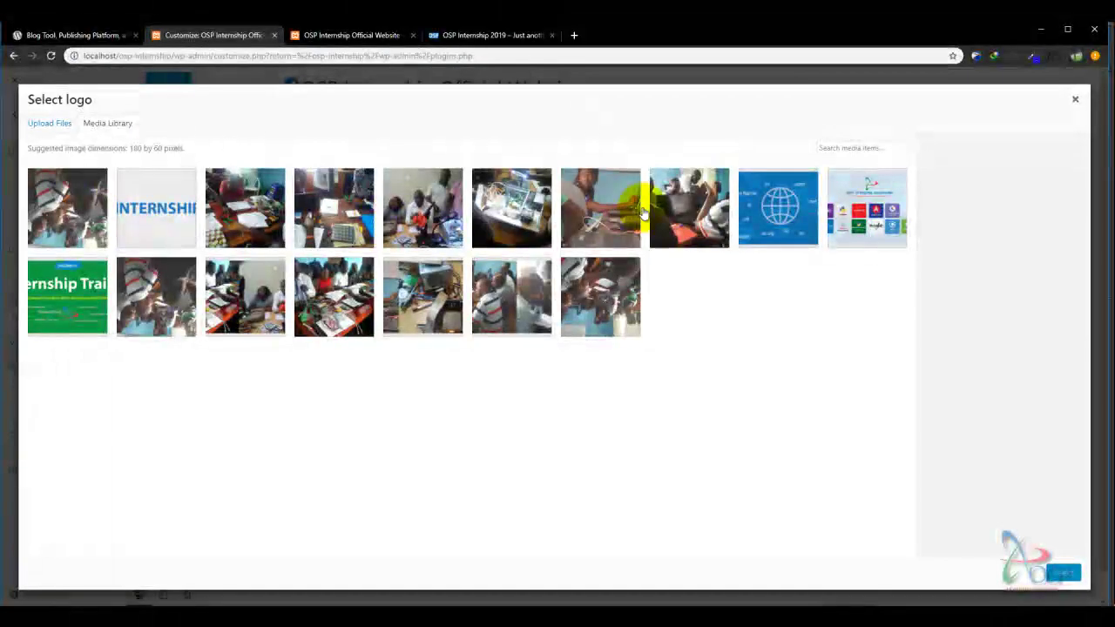
pyautogui.click(184, 197)
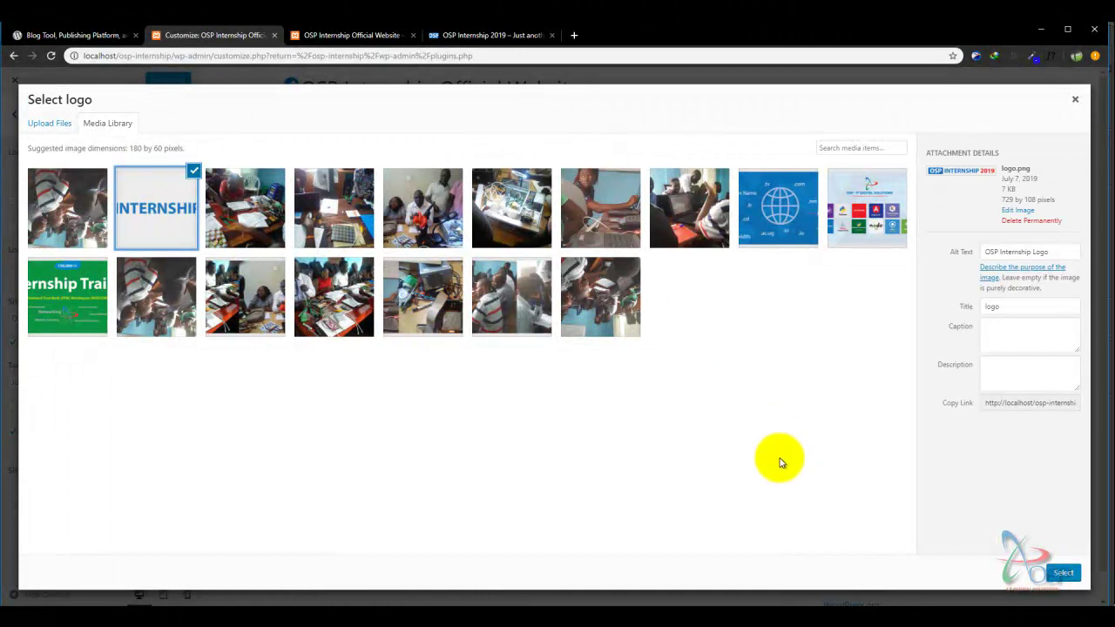
pyautogui.moveTo(1057, 251); pyautogui.dragTo(970, 251)
pyautogui.click(1050, 251)
pyautogui.moveTo(1051, 250); pyautogui.dragTo(989, 251)
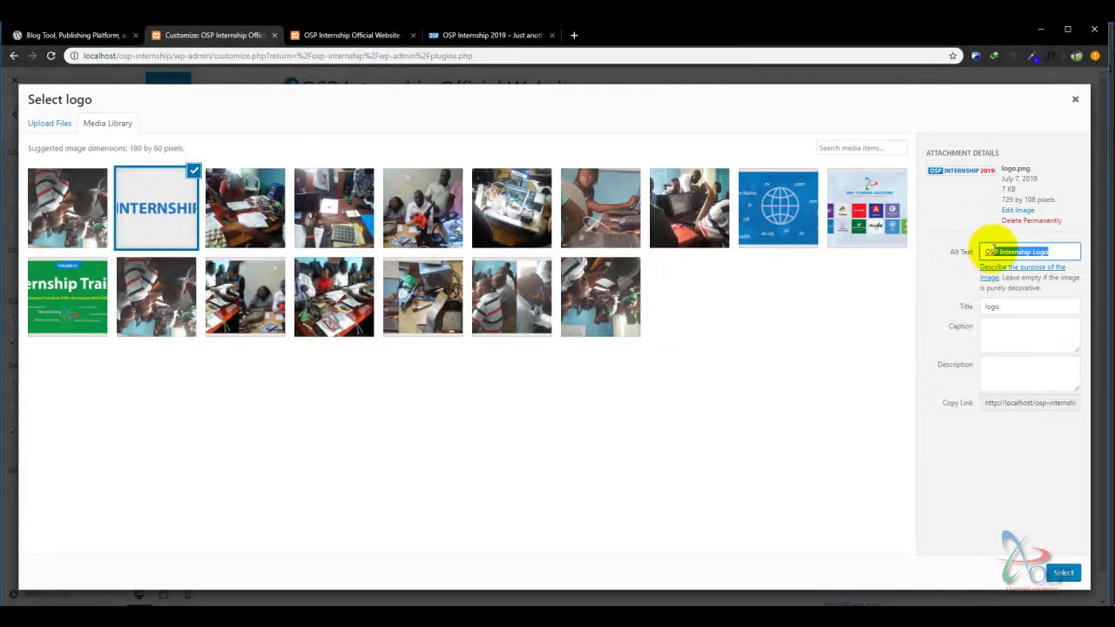
pyautogui.moveTo(999, 246); pyautogui.dragTo(854, 249)
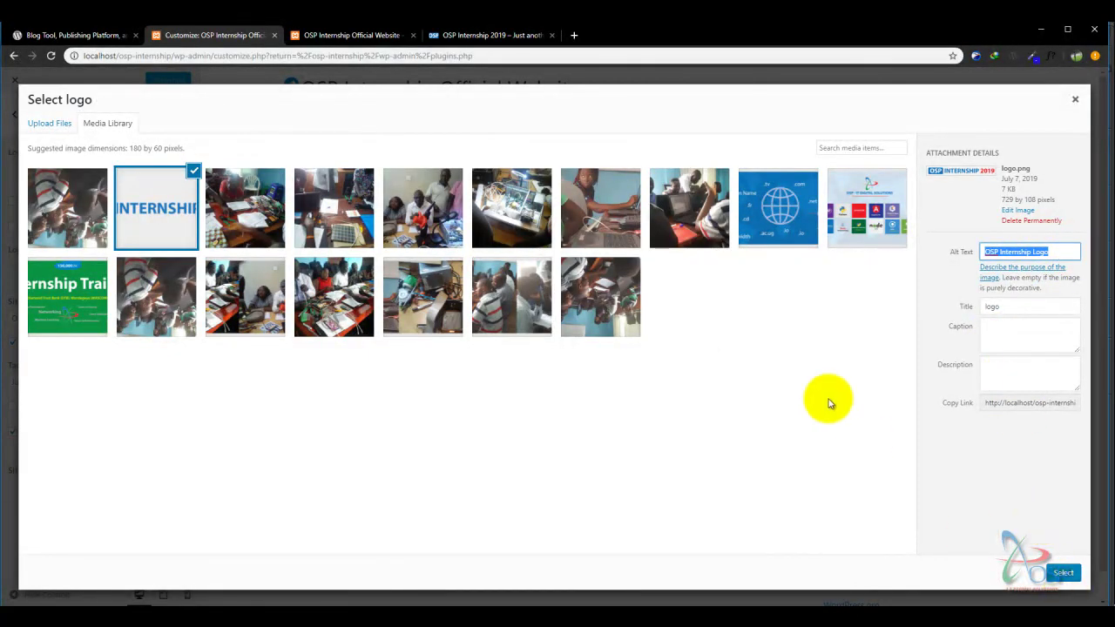
pyautogui.click(1070, 575)
pyautogui.moveTo(566, 162); pyautogui.dragTo(361, 116)
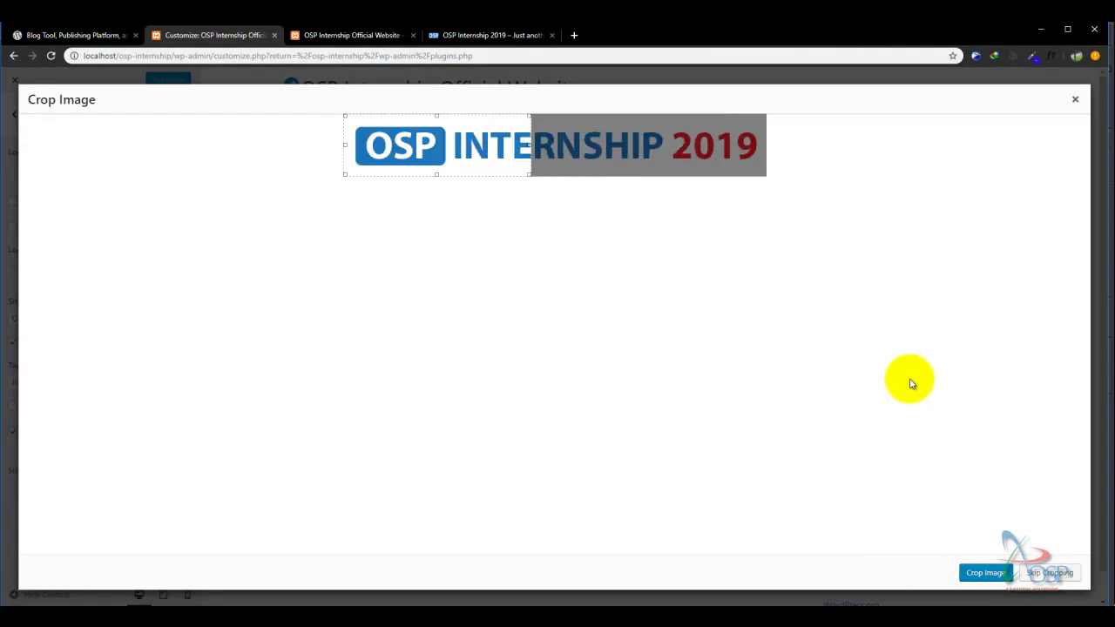
pyautogui.click(1051, 574)
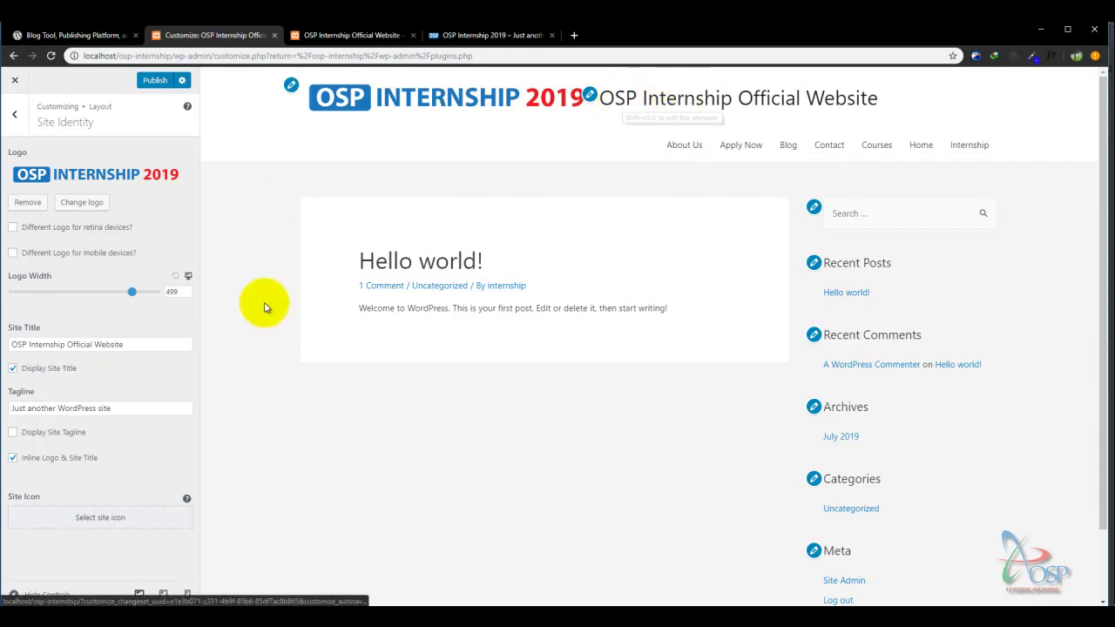
# Hide the site title in the header and set the logo width to 396
pyautogui.click(13, 370)
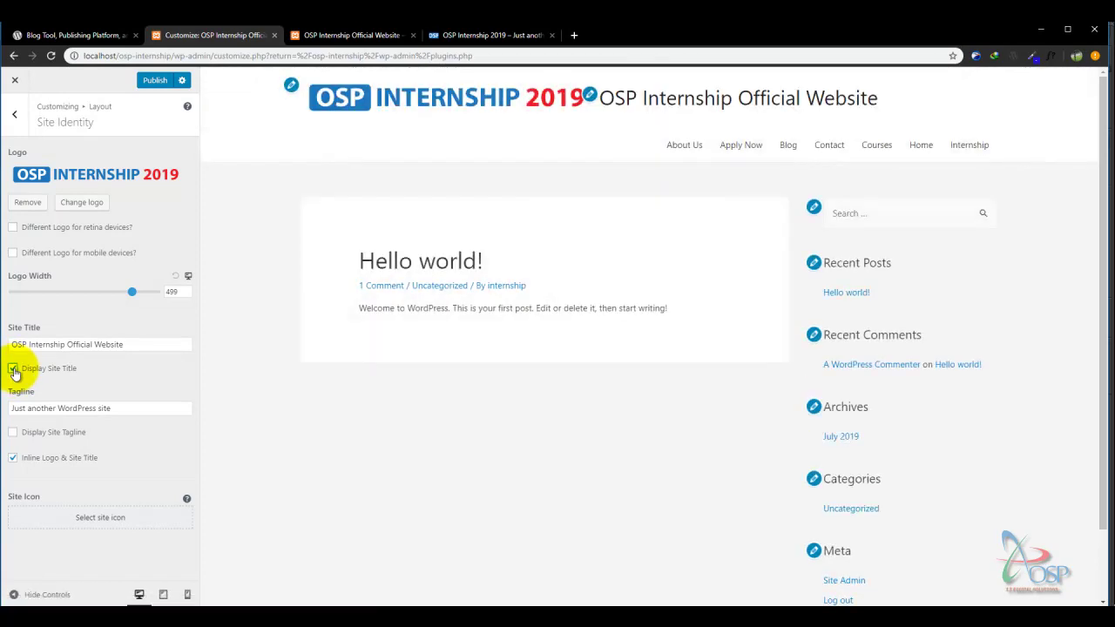
pyautogui.click(13, 370)
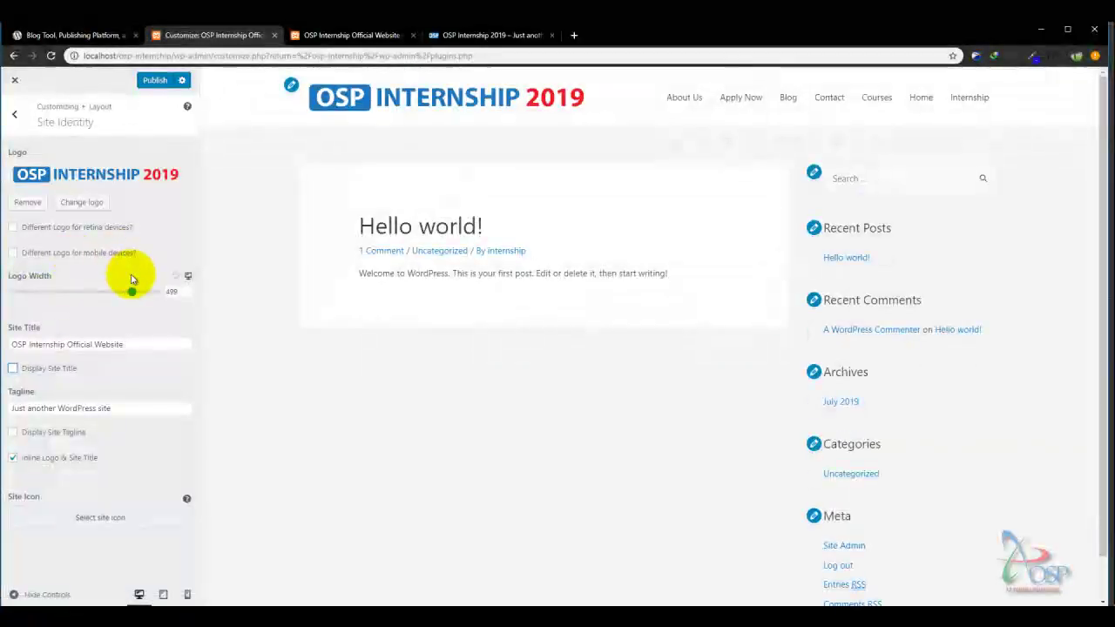
pyautogui.moveTo(132, 294); pyautogui.dragTo(108, 294)
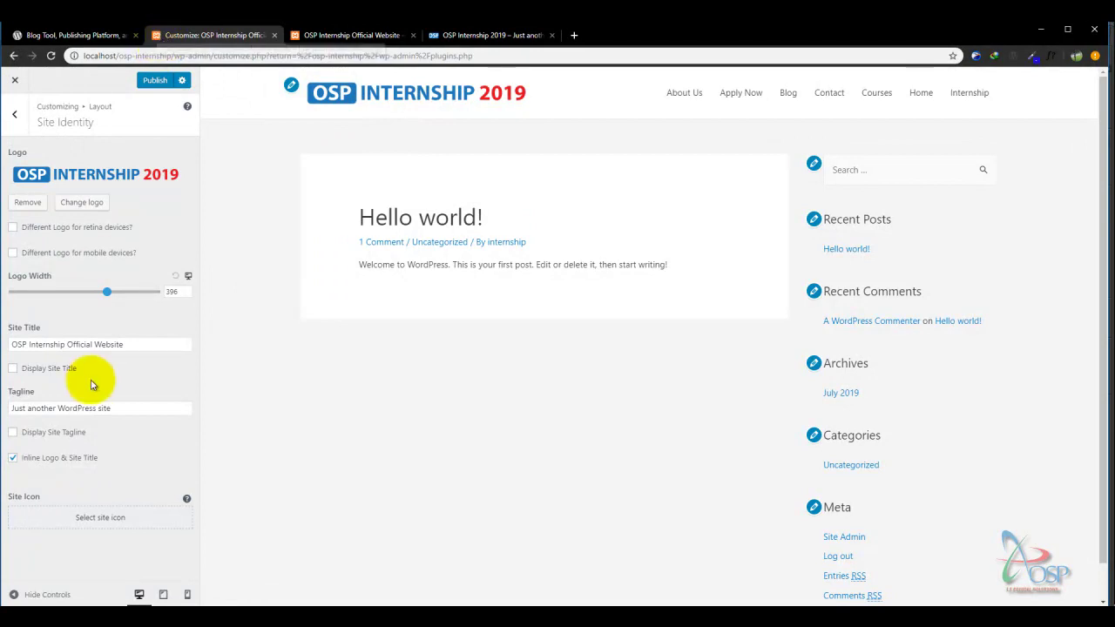
# Set the site icon from logo.png, cropping the image to its OSP part
pyautogui.click(100, 515)
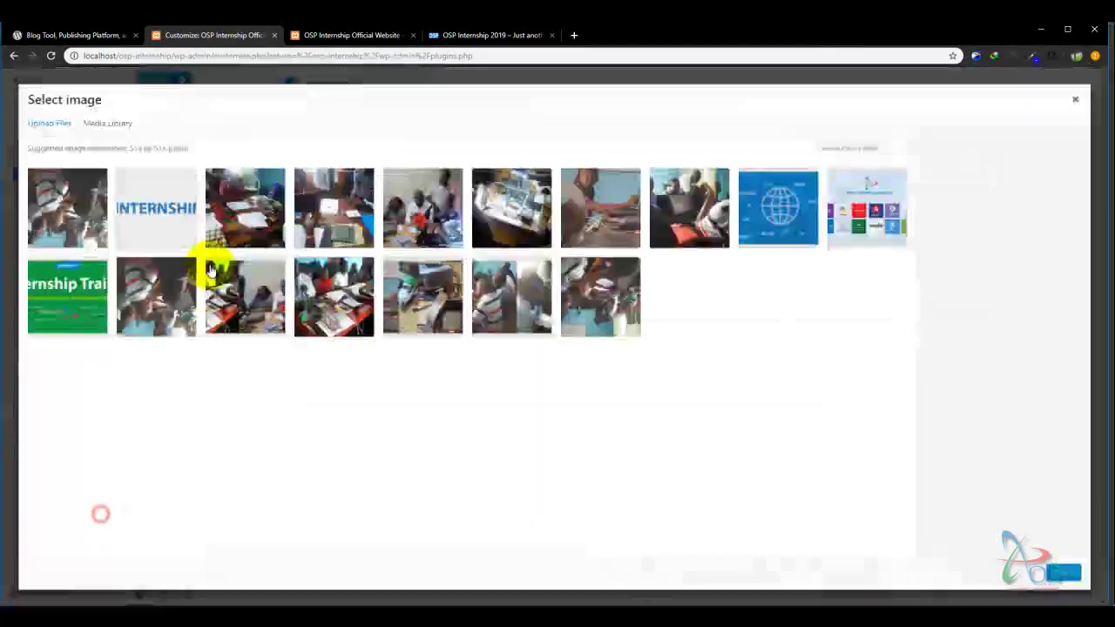
pyautogui.click(159, 219)
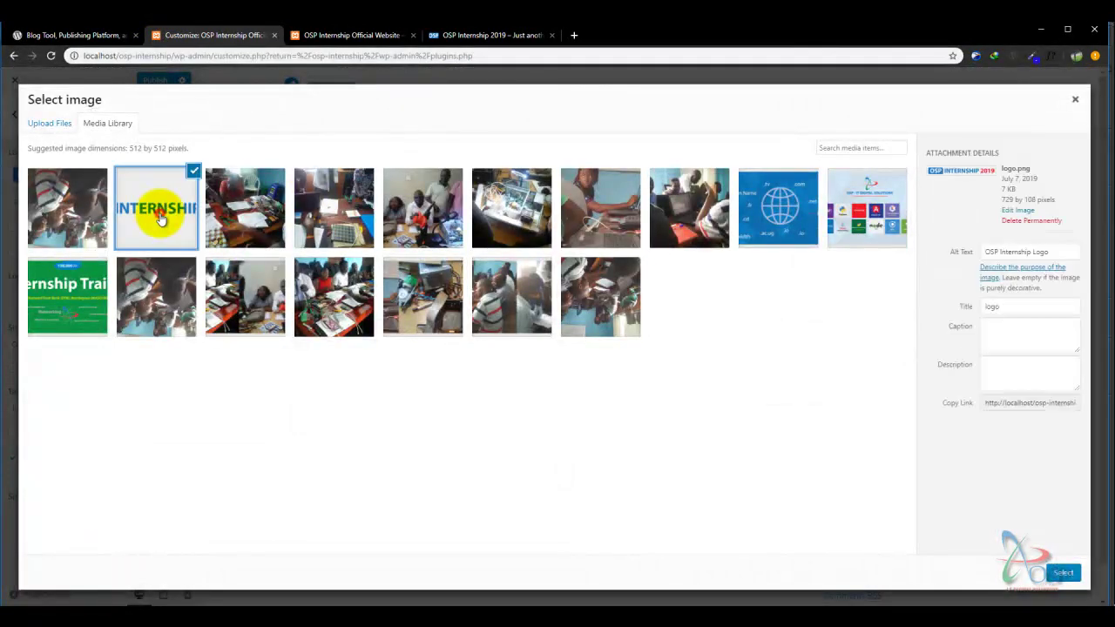
pyautogui.click(1063, 573)
pyautogui.moveTo(466, 154); pyautogui.dragTo(322, 153)
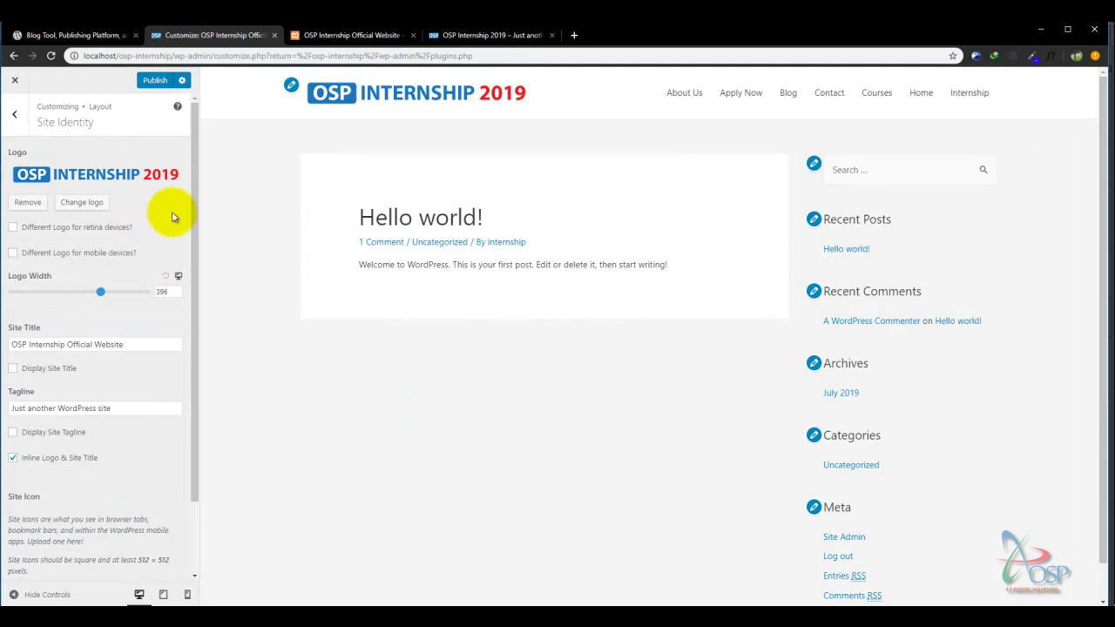
# Publish the Site Identity changes and check the logo on the live homepage of OSP Internship Official Website
pyautogui.click(333, 36)
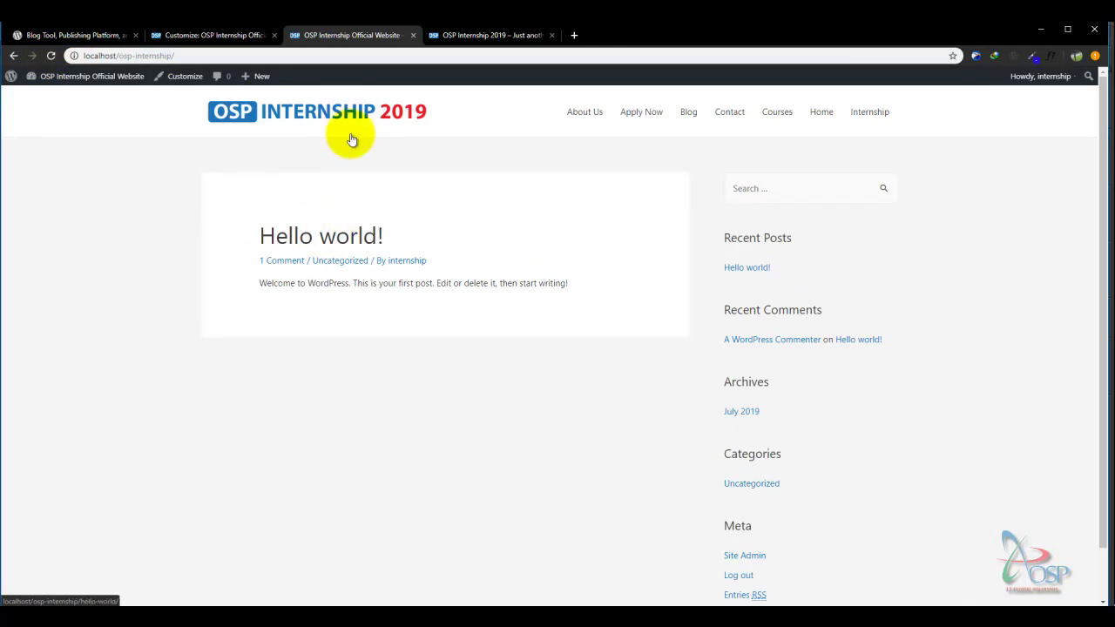
pyautogui.click(205, 40)
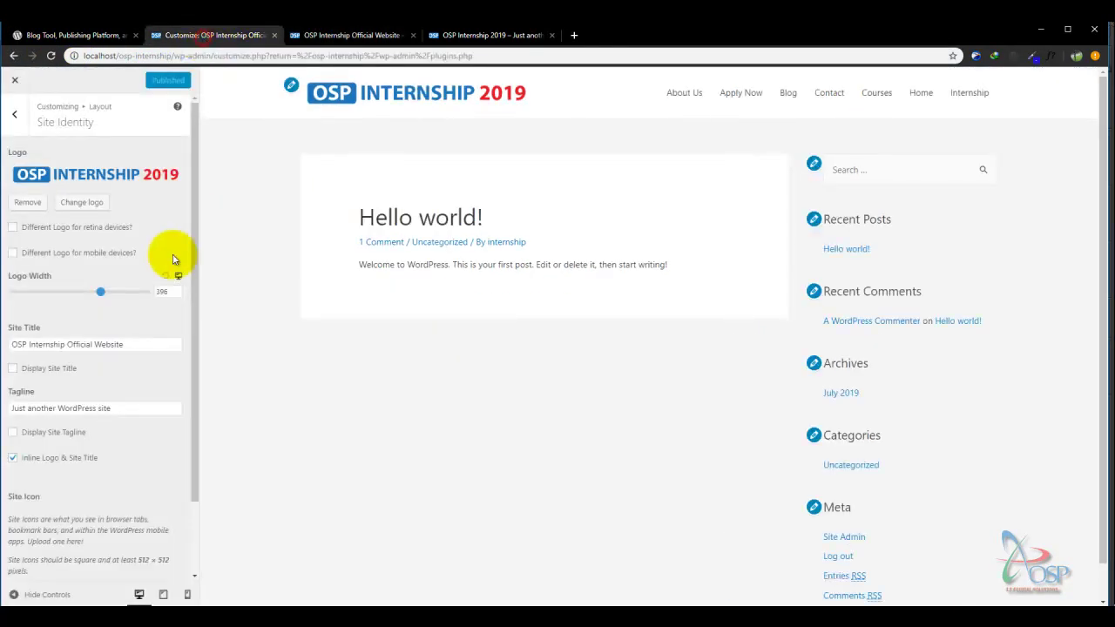
pyautogui.moveTo(195, 258); pyautogui.dragTo(194, 498)
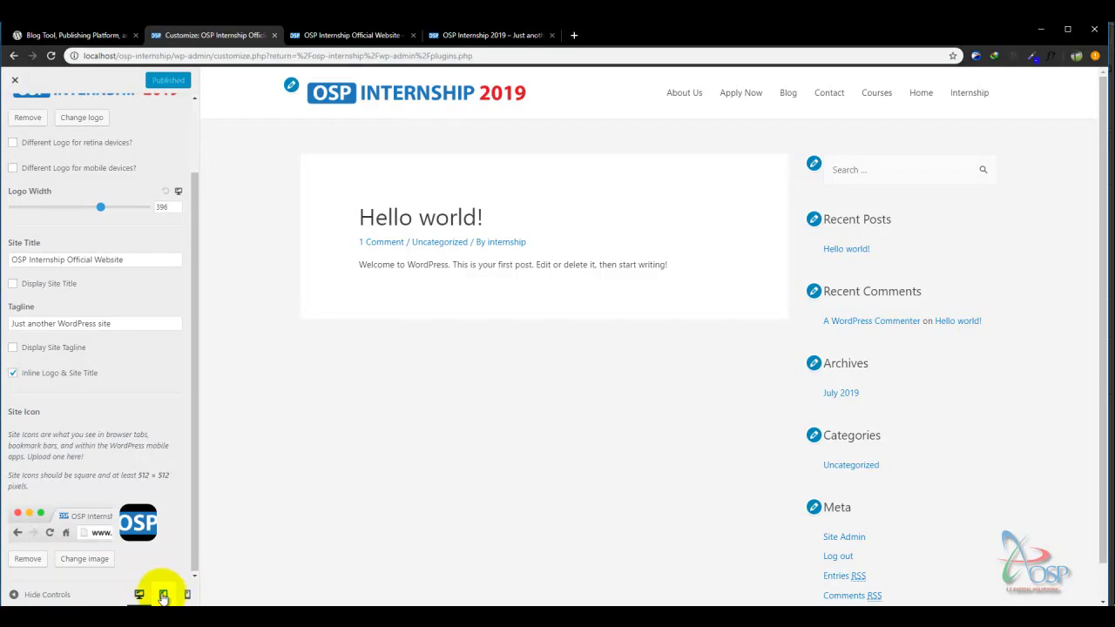
# Preview the site in tablet and mobile sizes, toggling the tablet navigation menu, and return to the desktop preview
pyautogui.click(164, 595)
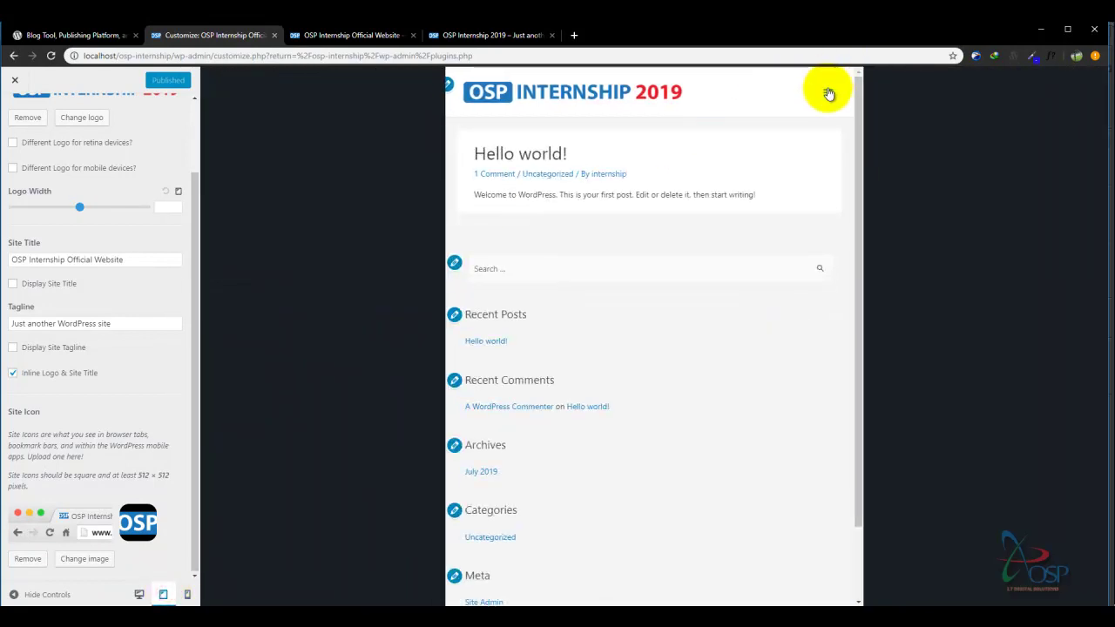
pyautogui.click(827, 93)
pyautogui.click(827, 93)
pyautogui.click(828, 92)
pyautogui.click(828, 92)
pyautogui.click(827, 93)
pyautogui.click(828, 93)
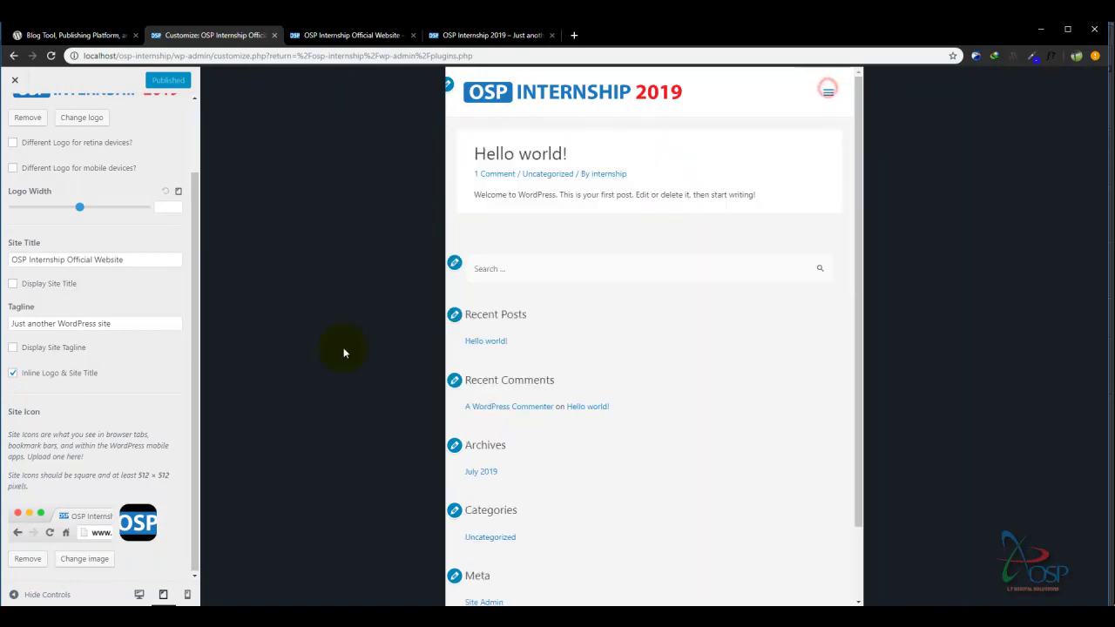
pyautogui.click(188, 594)
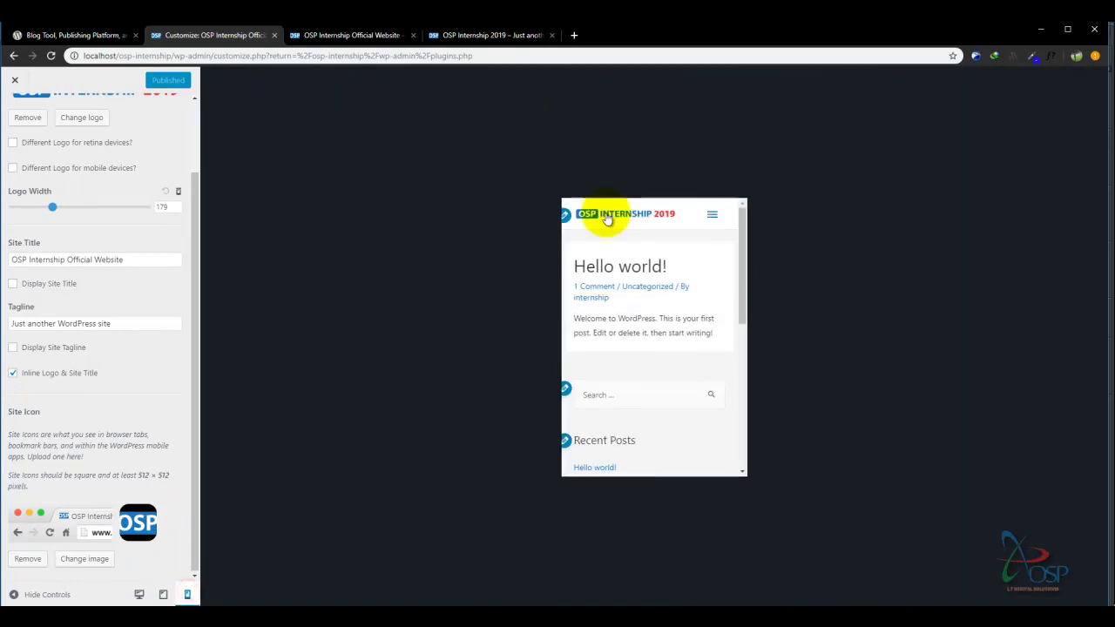
pyautogui.click(162, 595)
pyautogui.click(139, 596)
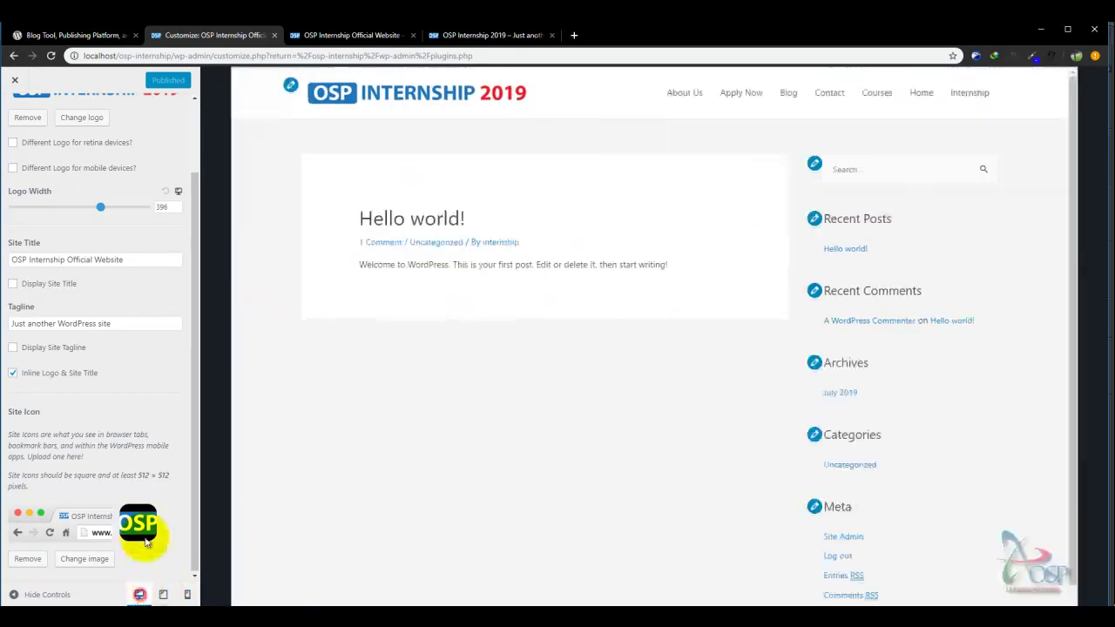
# Switch to the Website Prototype in Adobe XD and examine the homepage banner and welcome section
pyautogui.moveTo(194, 418); pyautogui.dragTo(185, 248)
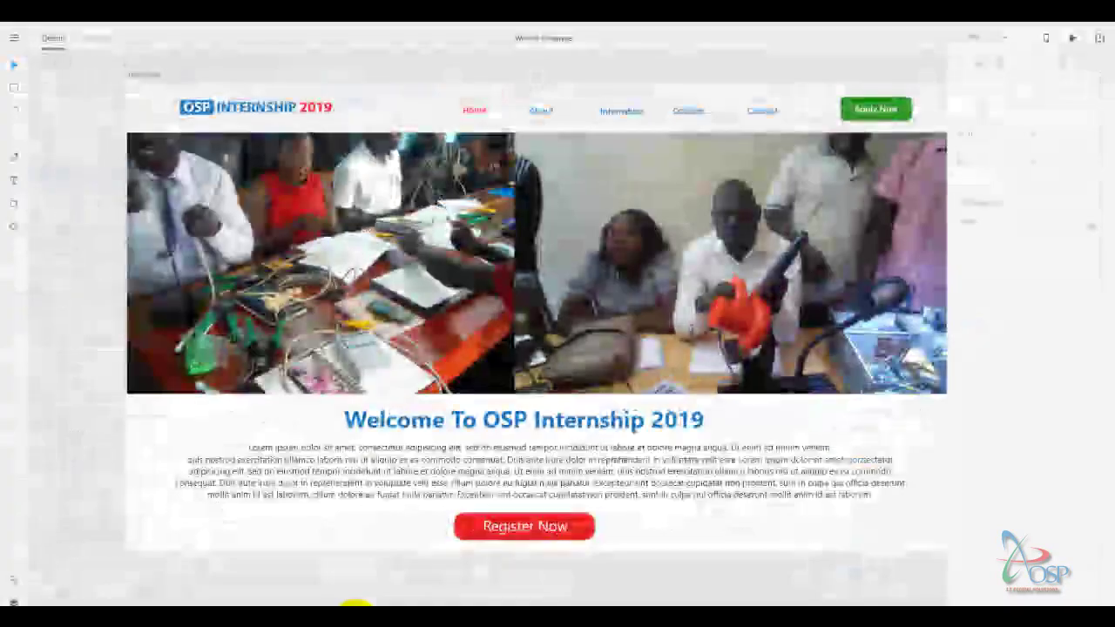
pyautogui.doubleClick(466, 422)
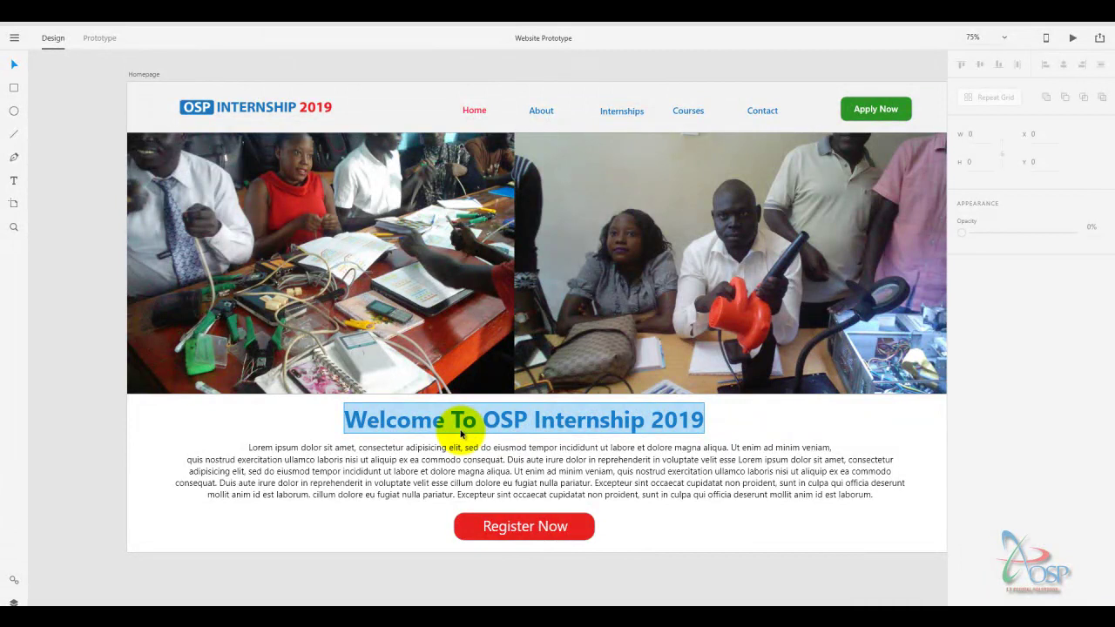
pyautogui.click(547, 277)
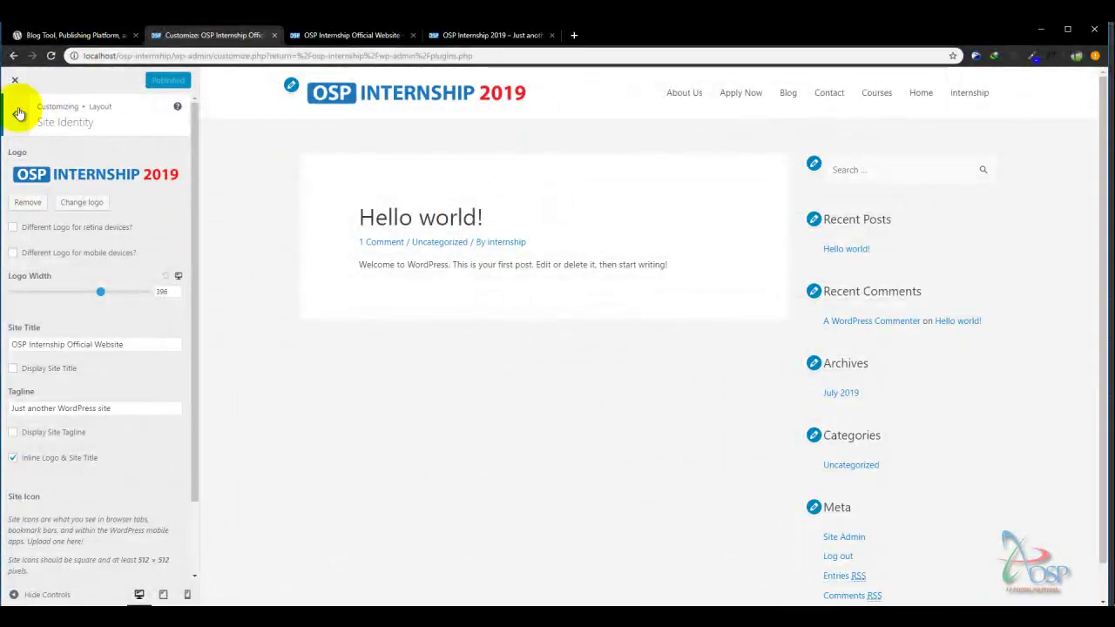
# Return to the theme customizer and go back from Site Identity to its main list of sections
pyautogui.click(18, 119)
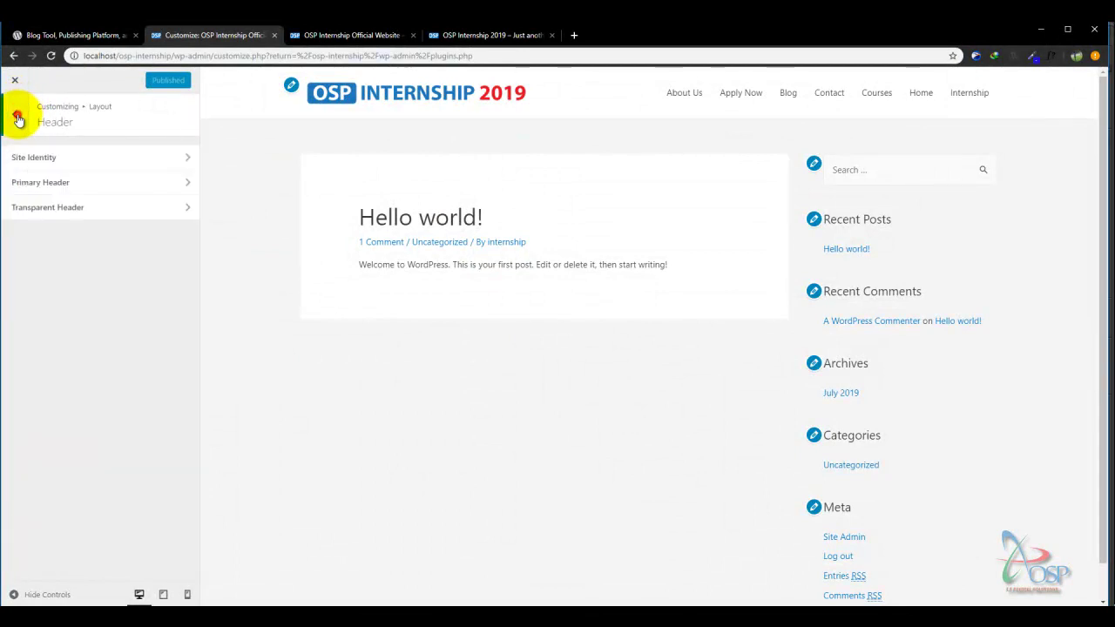
pyautogui.click(19, 119)
pyautogui.click(19, 120)
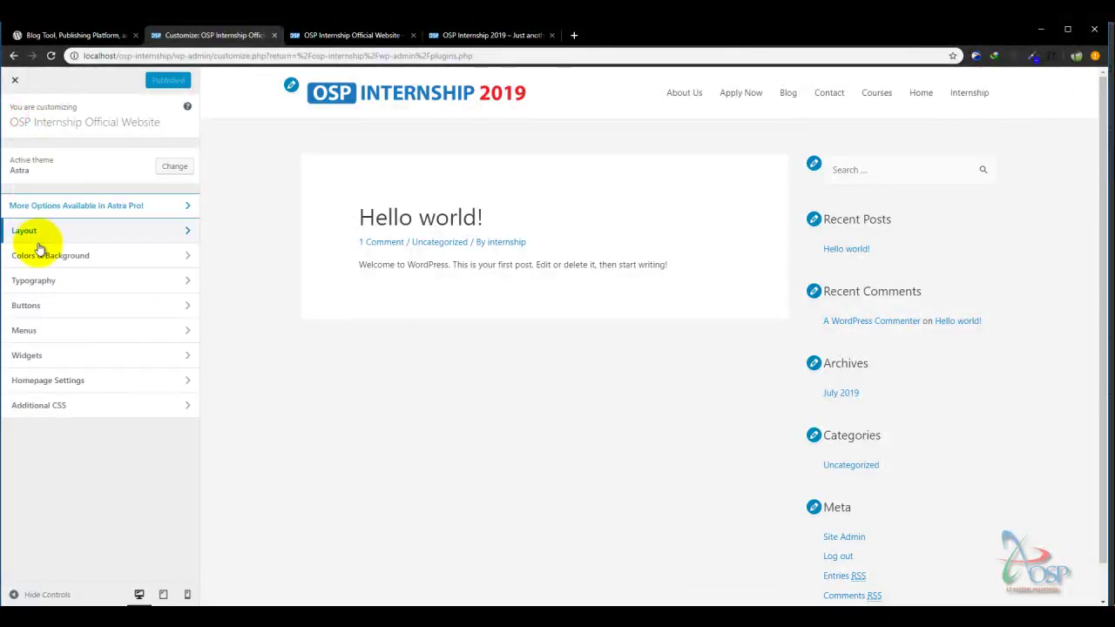
# Create a new menu named main-menu in the customizer without assigning it to a menu location
pyautogui.click(43, 332)
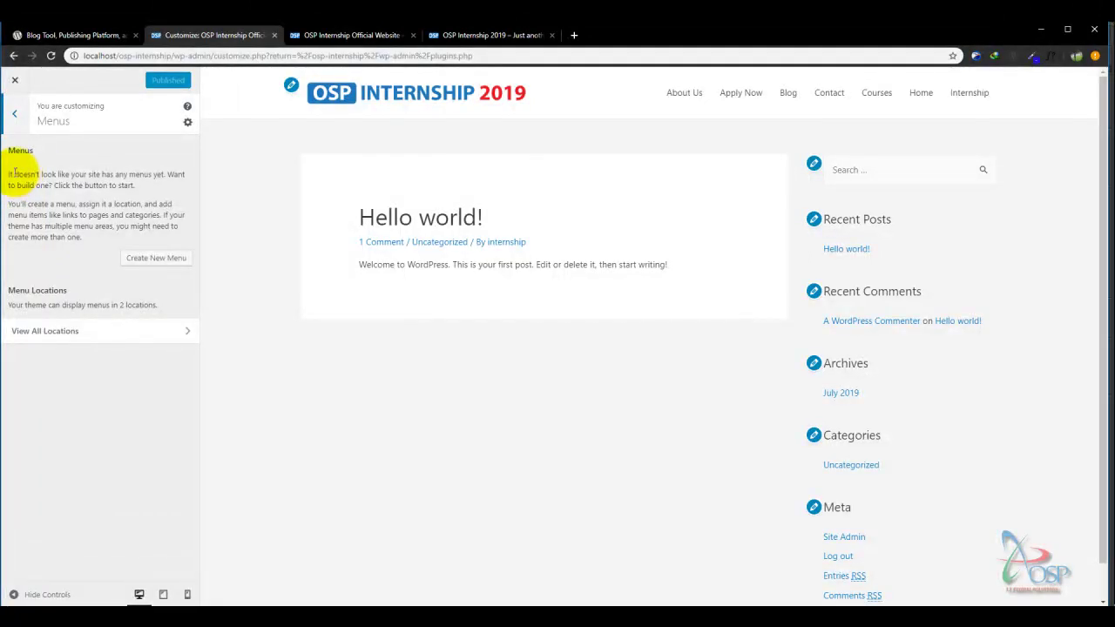
pyautogui.moveTo(55, 174); pyautogui.dragTo(132, 185)
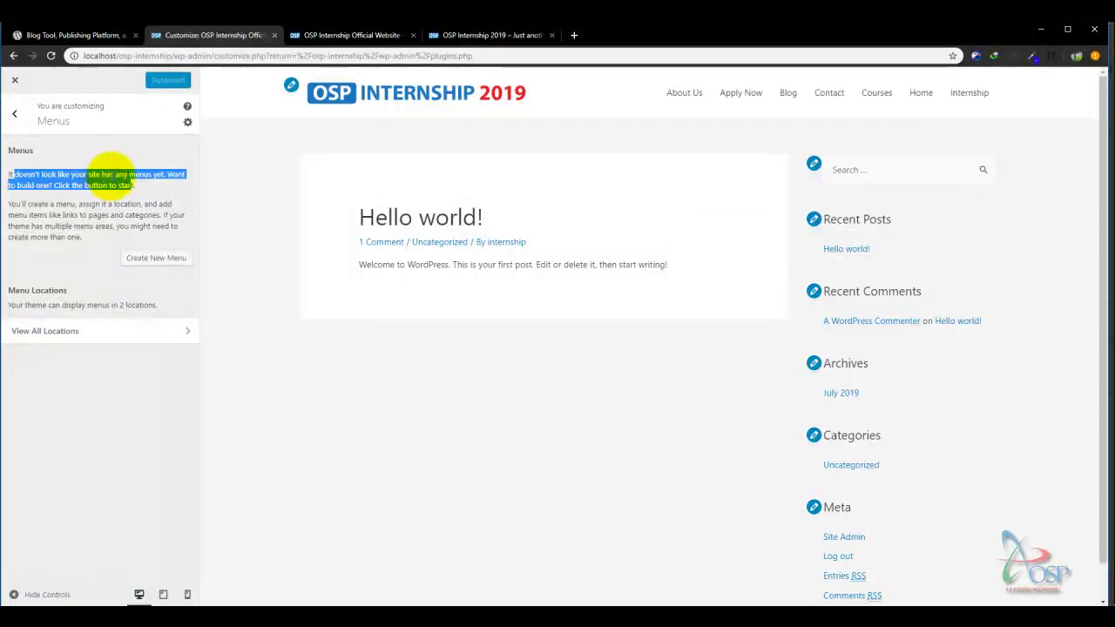
pyautogui.click(79, 184)
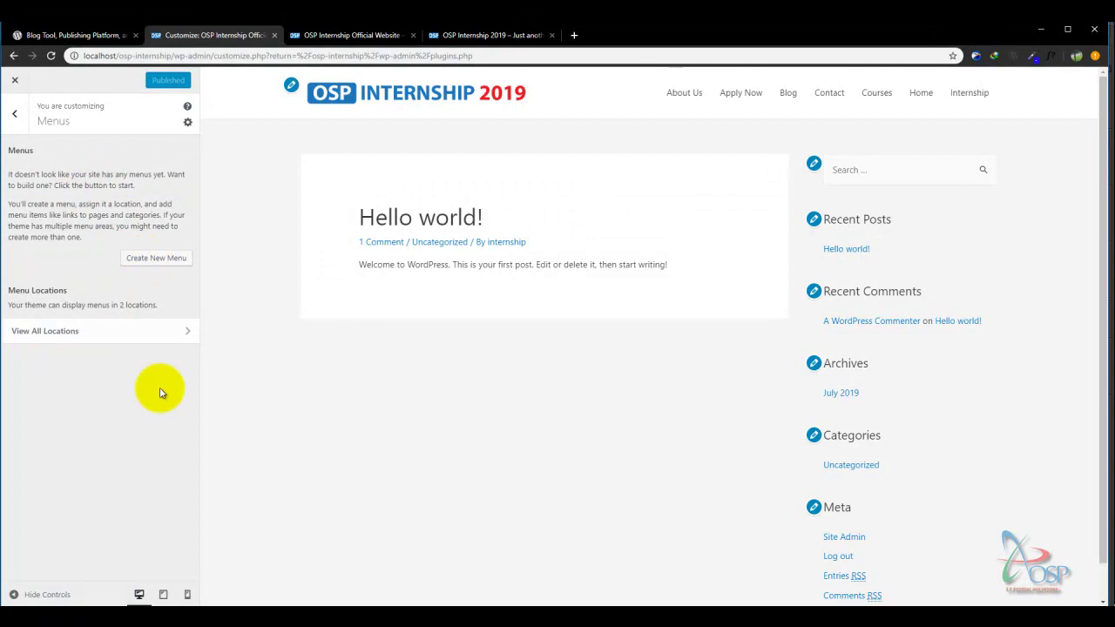
pyautogui.click(155, 259)
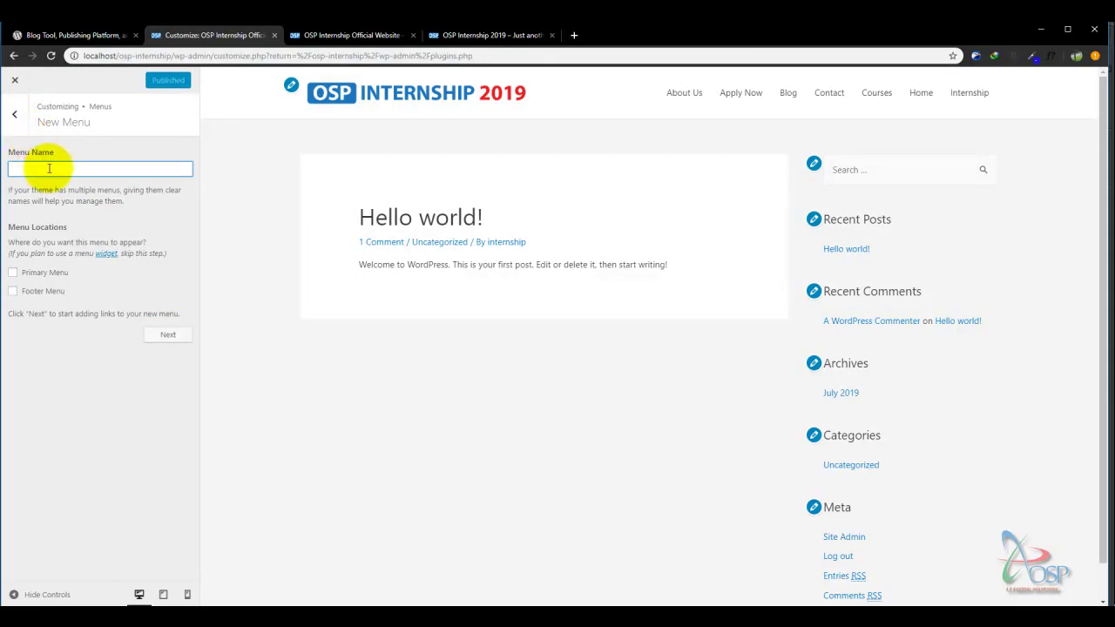
pyautogui.write('main-menu')
pyautogui.click(18, 117)
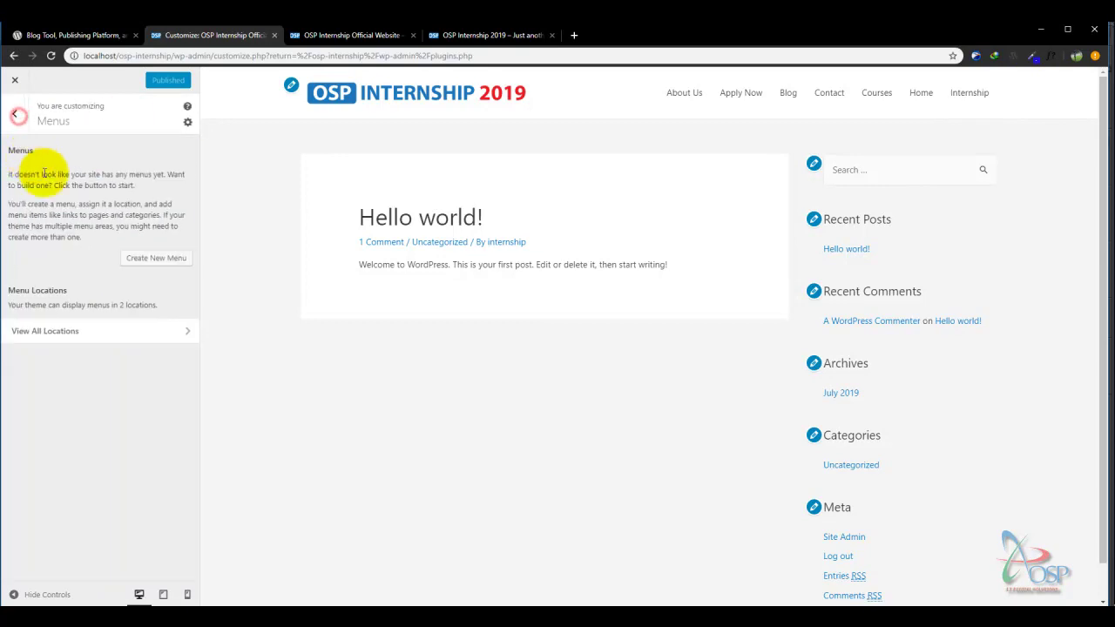
pyautogui.click(153, 259)
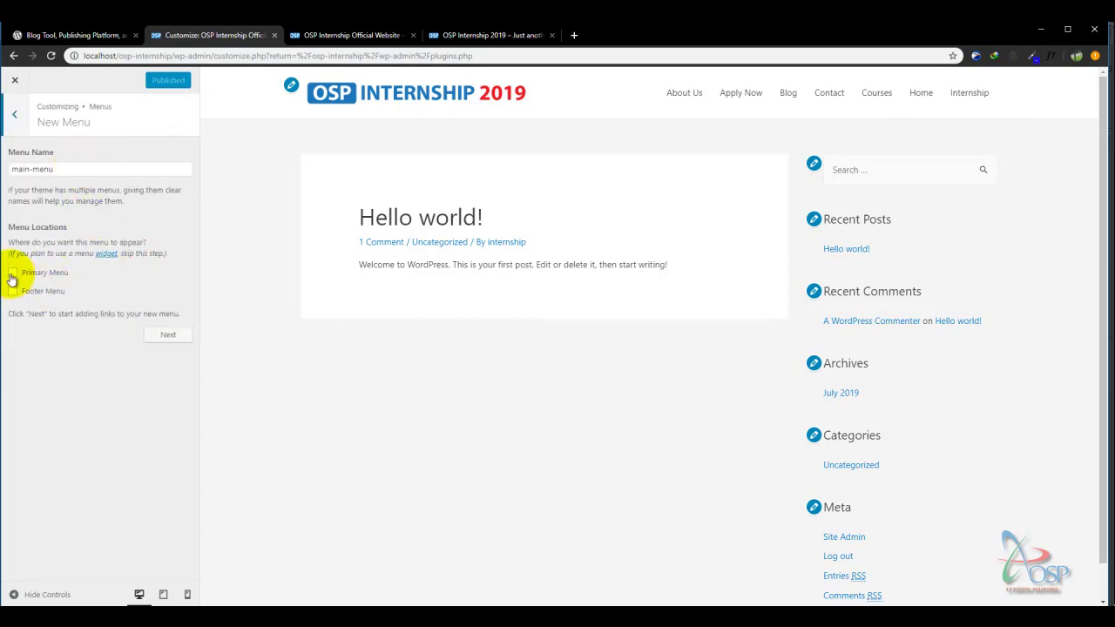
pyautogui.click(166, 338)
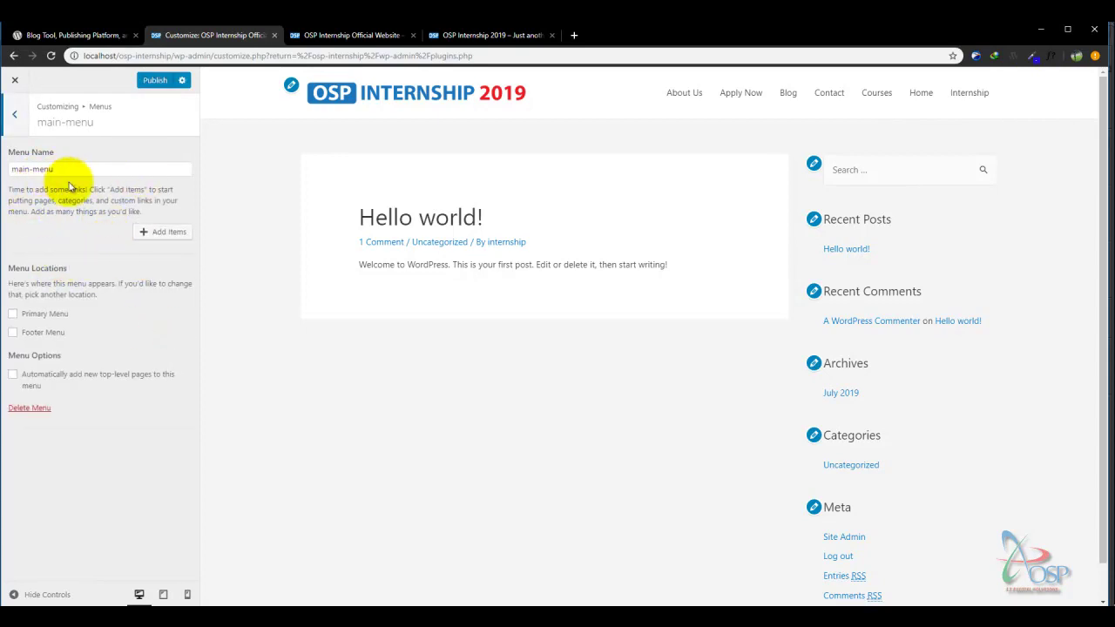
# Add the Apply Now, Courses, Internship, Blog, Contact, About Us and Home pages to main-menu
pyautogui.click(158, 234)
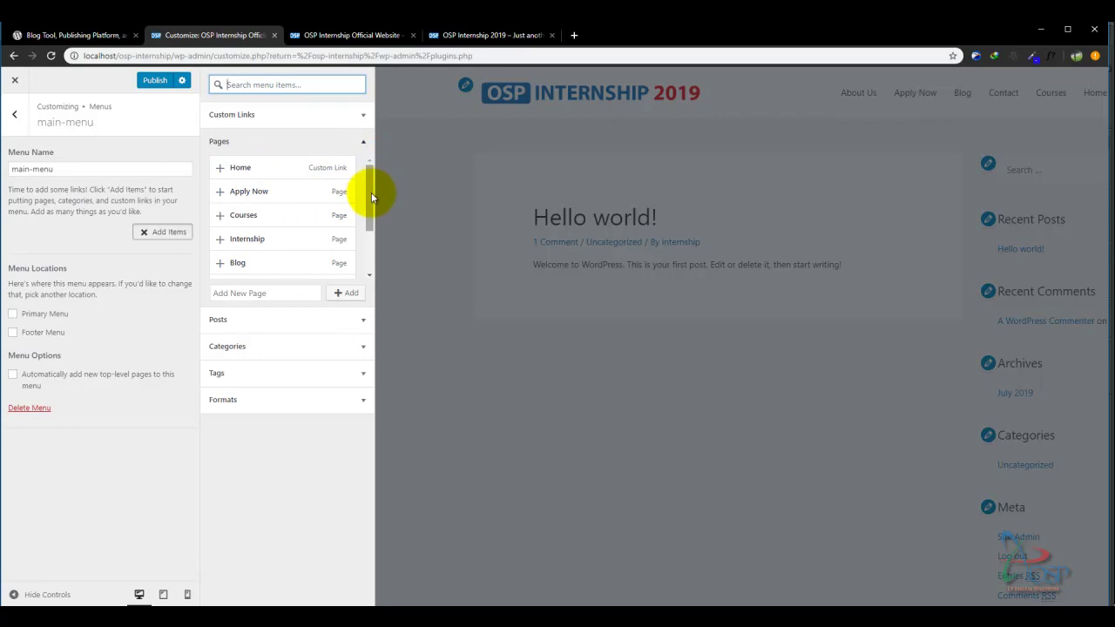
pyautogui.moveTo(371, 197); pyautogui.dragTo(371, 173)
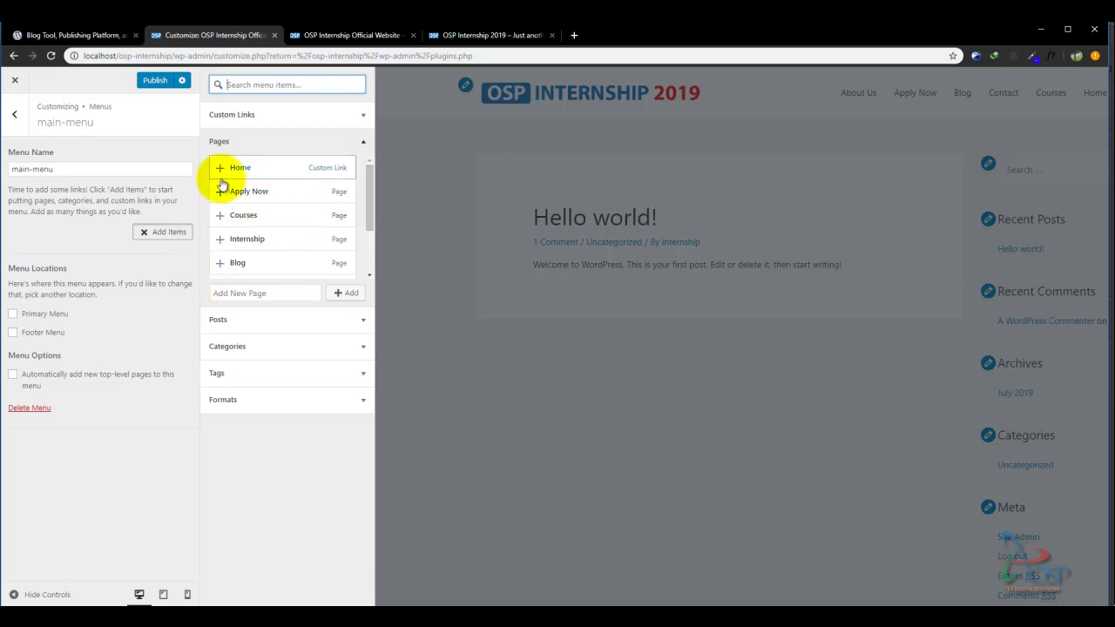
pyautogui.moveTo(371, 187); pyautogui.dragTo(389, 166)
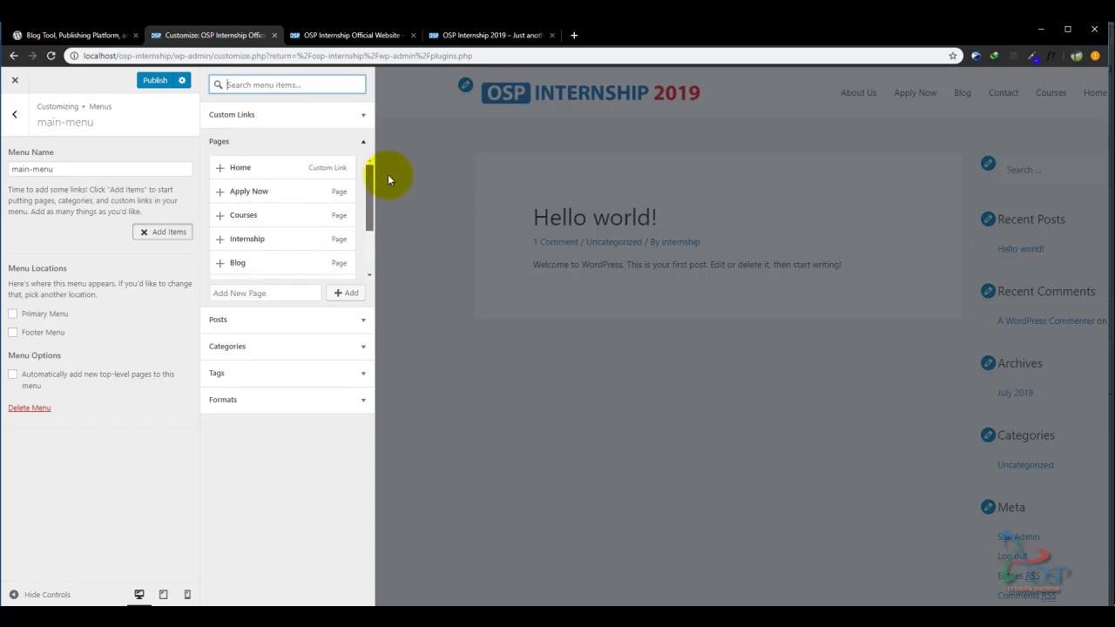
pyautogui.click(242, 194)
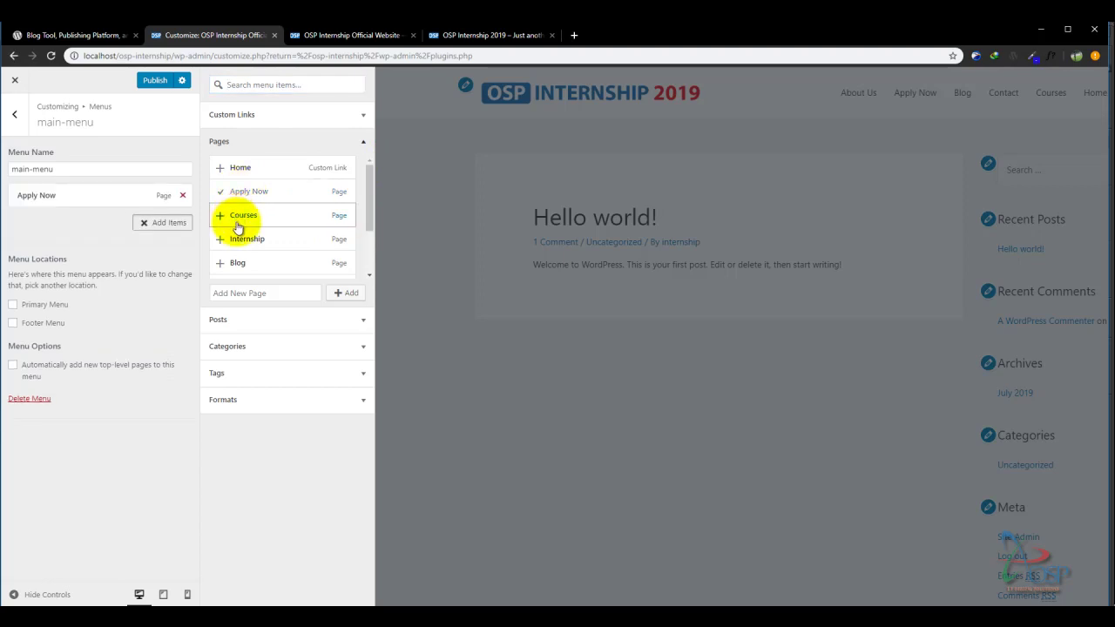
pyautogui.click(247, 224)
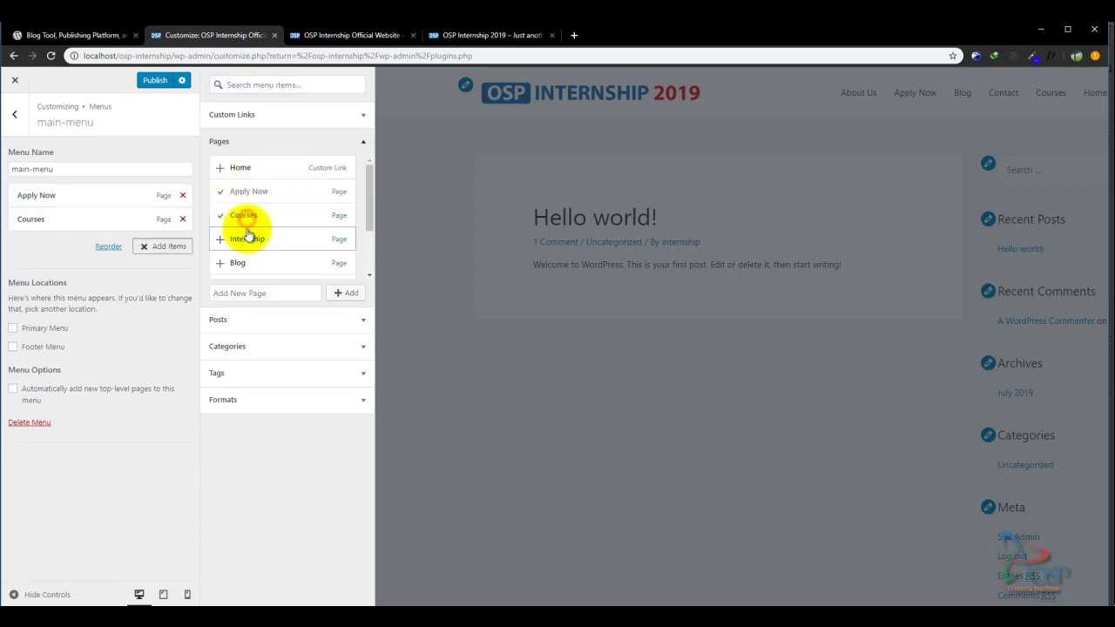
pyautogui.click(247, 240)
pyautogui.click(244, 263)
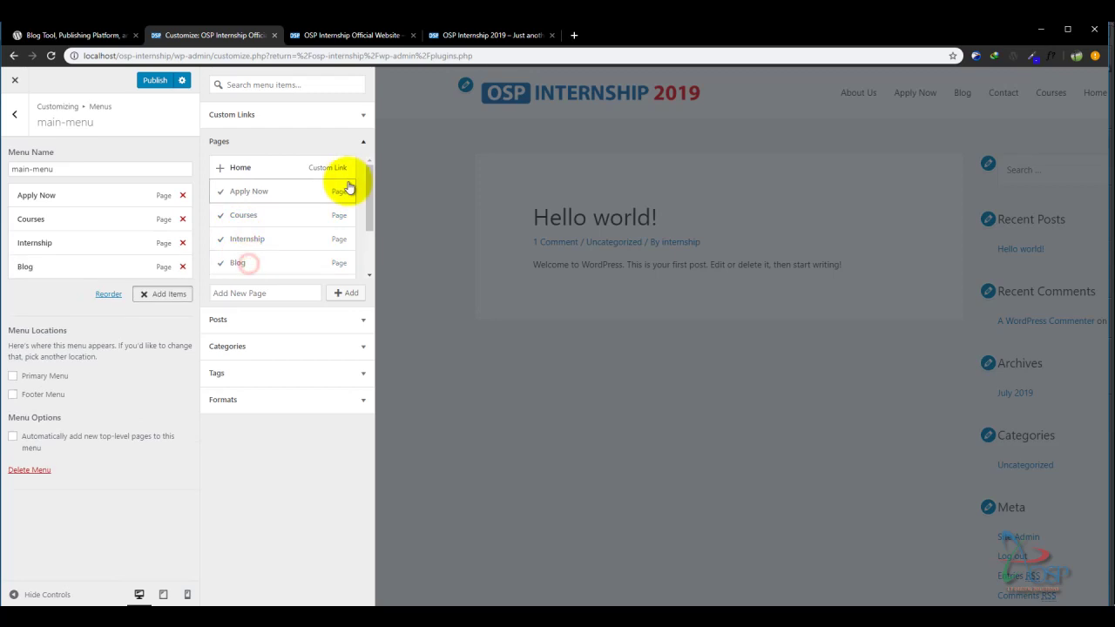
pyautogui.moveTo(371, 199); pyautogui.dragTo(369, 244)
pyautogui.click(250, 211)
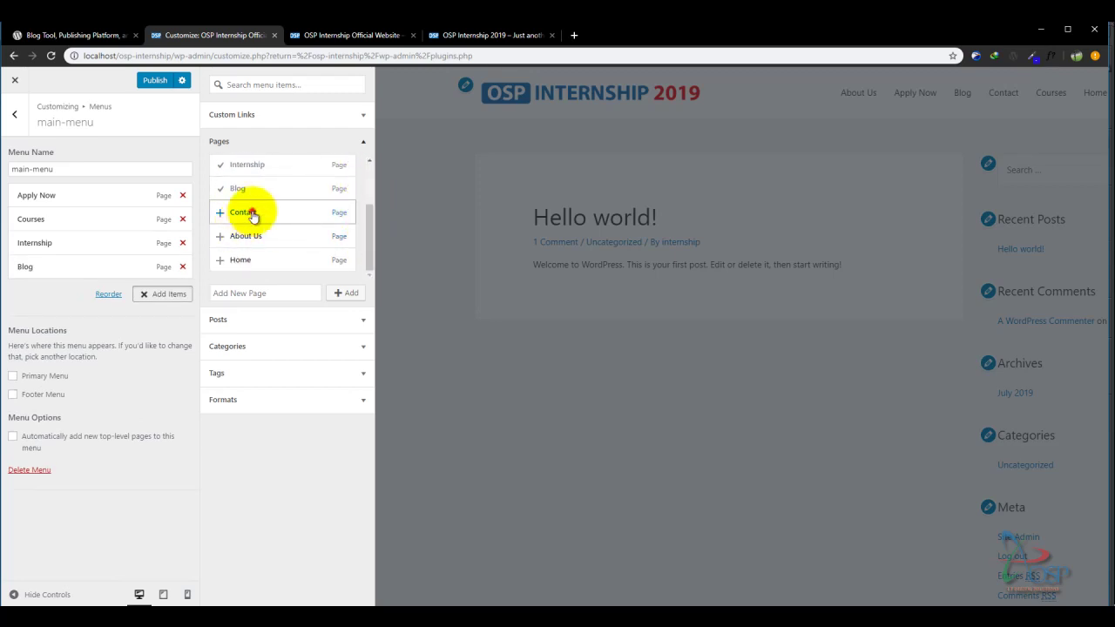
pyautogui.click(244, 259)
pyautogui.moveTo(365, 222); pyautogui.dragTo(371, 176)
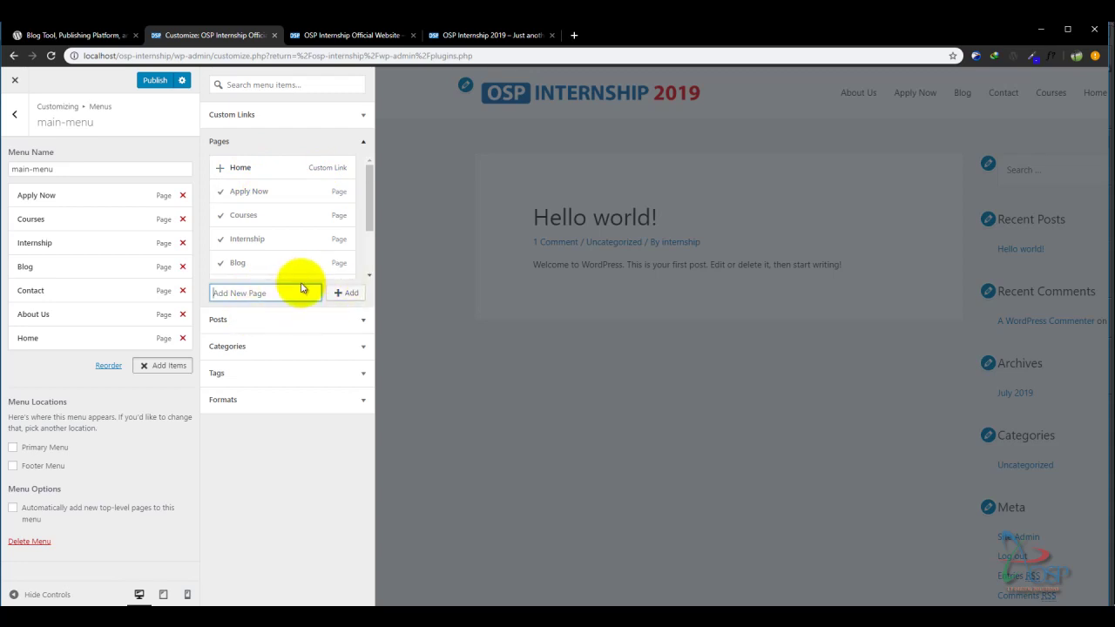
pyautogui.moveTo(369, 179)
pyautogui.mouseDown()
pyautogui.moveTo(369, 194)
pyautogui.moveTo(368, 174)
pyautogui.mouseUp()
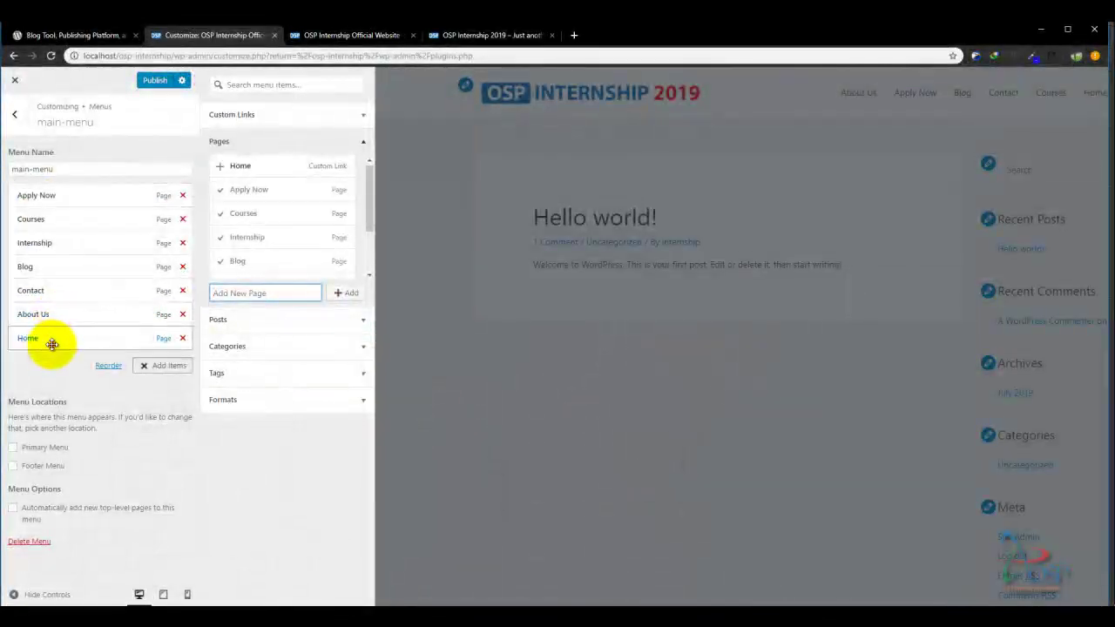
# Reorder main-menu as Home, About Us, Internship, Blog, Courses, Apply Now, Contact and publish it
pyautogui.moveTo(52, 344)
pyautogui.mouseDown()
pyautogui.moveTo(48, 171)
pyautogui.moveTo(57, 327)
pyautogui.mouseUp()
pyautogui.moveTo(61, 219)
pyautogui.mouseDown()
pyautogui.moveTo(62, 304)
pyautogui.moveTo(49, 199)
pyautogui.moveTo(52, 227)
pyautogui.mouseUp()
pyautogui.moveTo(50, 266); pyautogui.dragTo(131, 357)
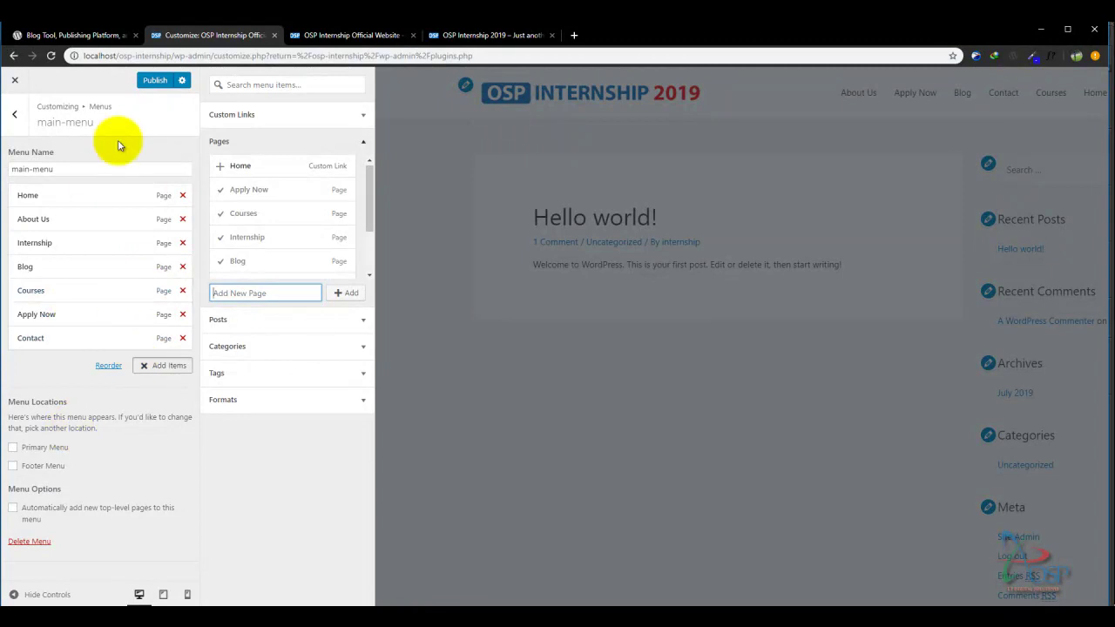
pyautogui.click(154, 81)
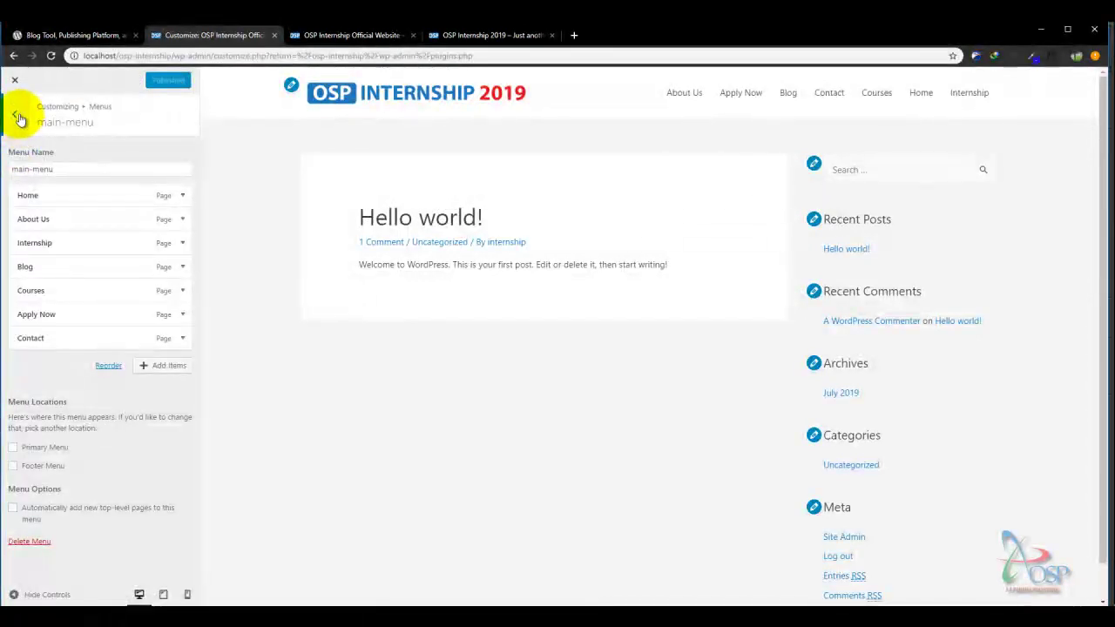
# Assign main-menu to the Primary Menu location and publish the change
pyautogui.click(20, 119)
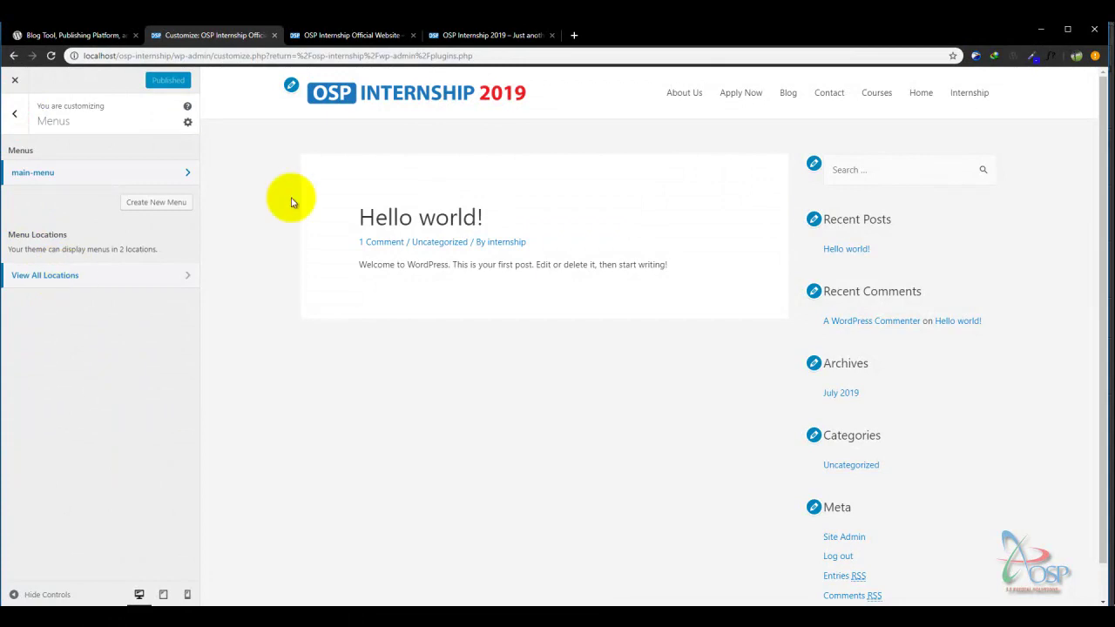
pyautogui.click(693, 100)
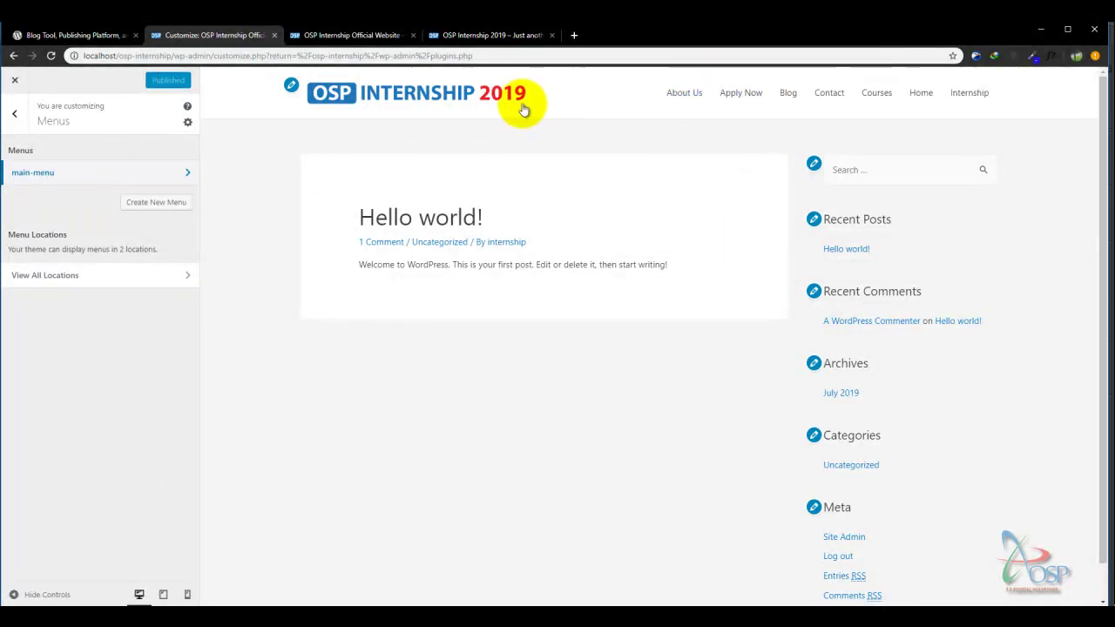
pyautogui.click(92, 284)
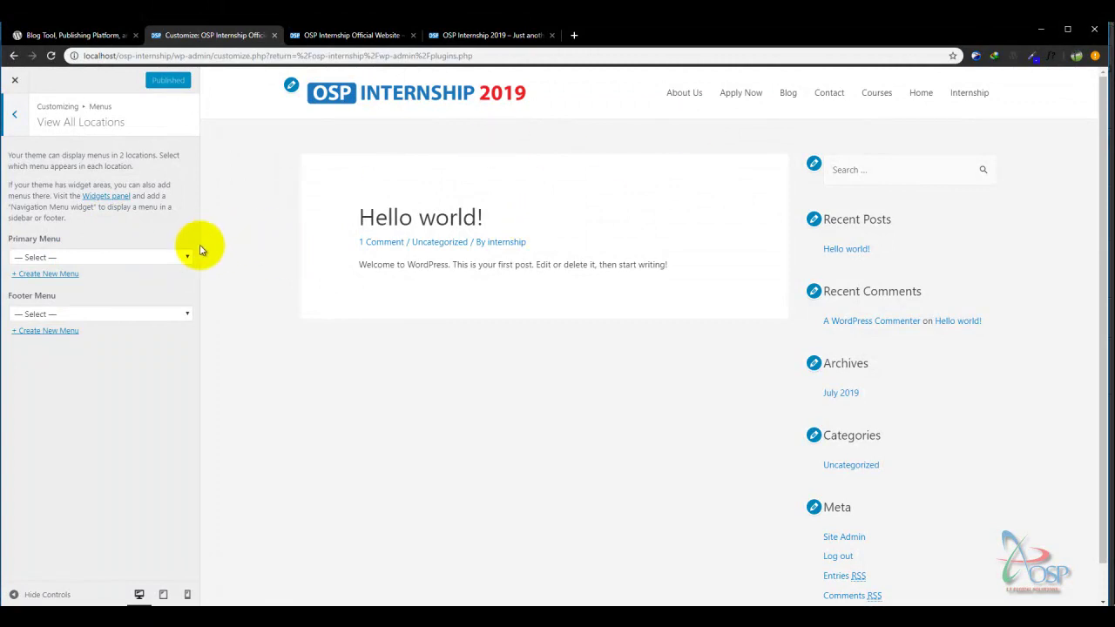
pyautogui.click(181, 256)
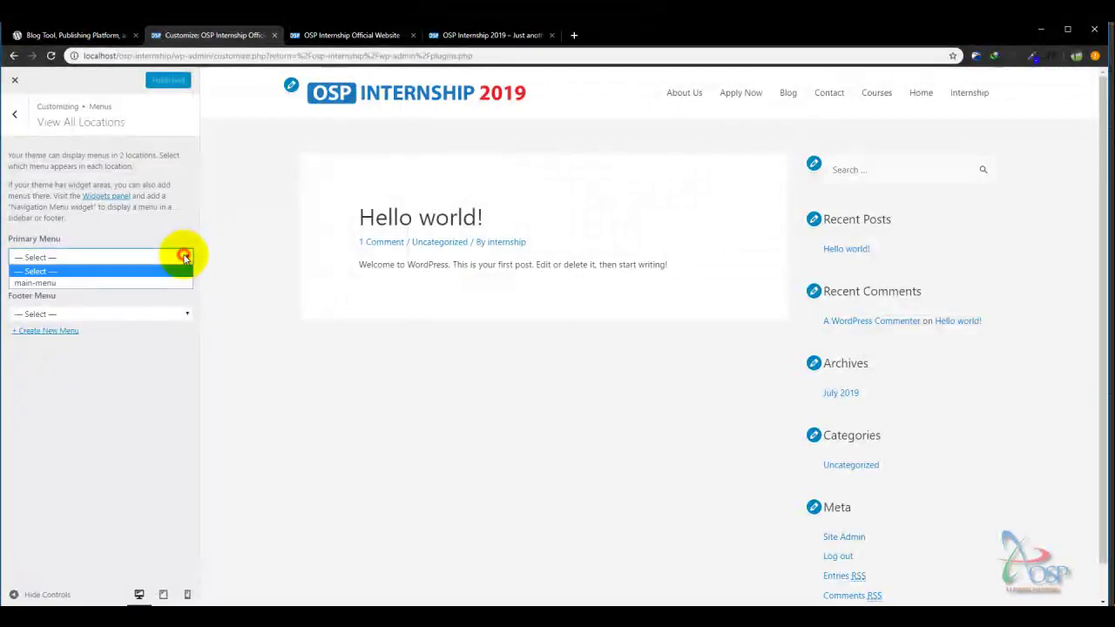
pyautogui.click(40, 284)
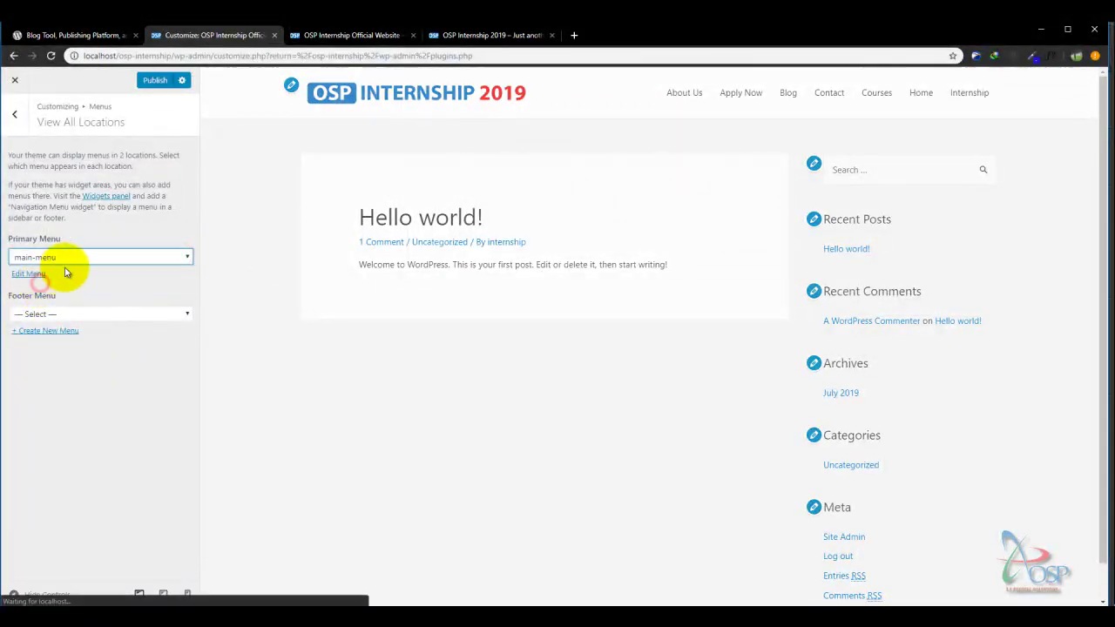
pyautogui.click(153, 81)
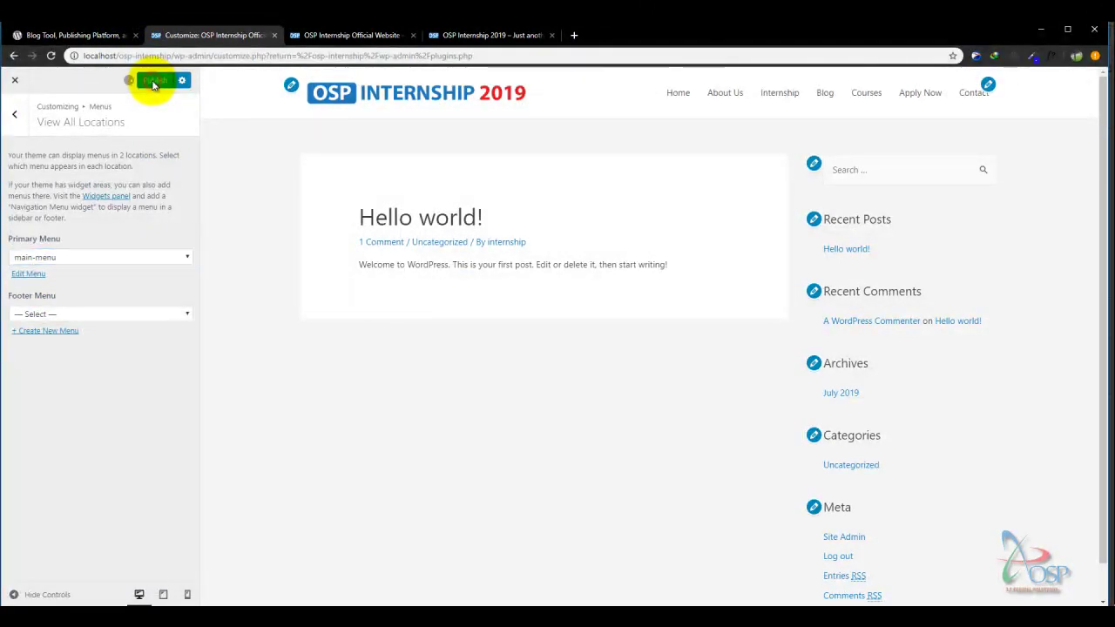
# Check which menus are available for the Footer Menu location without choosing one
pyautogui.click(75, 314)
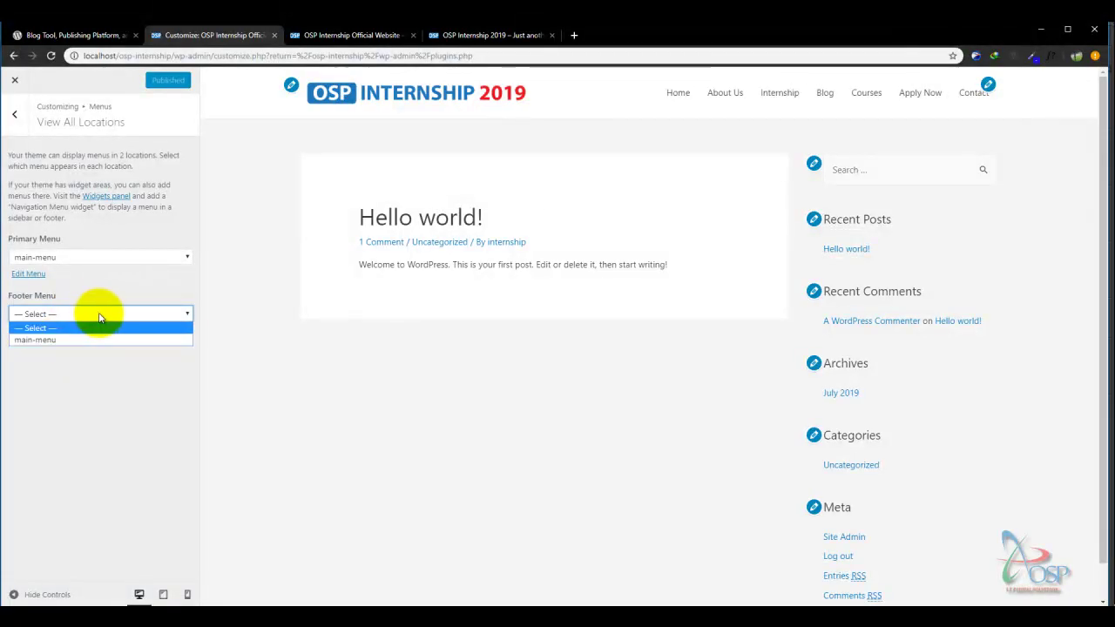
pyautogui.click(114, 315)
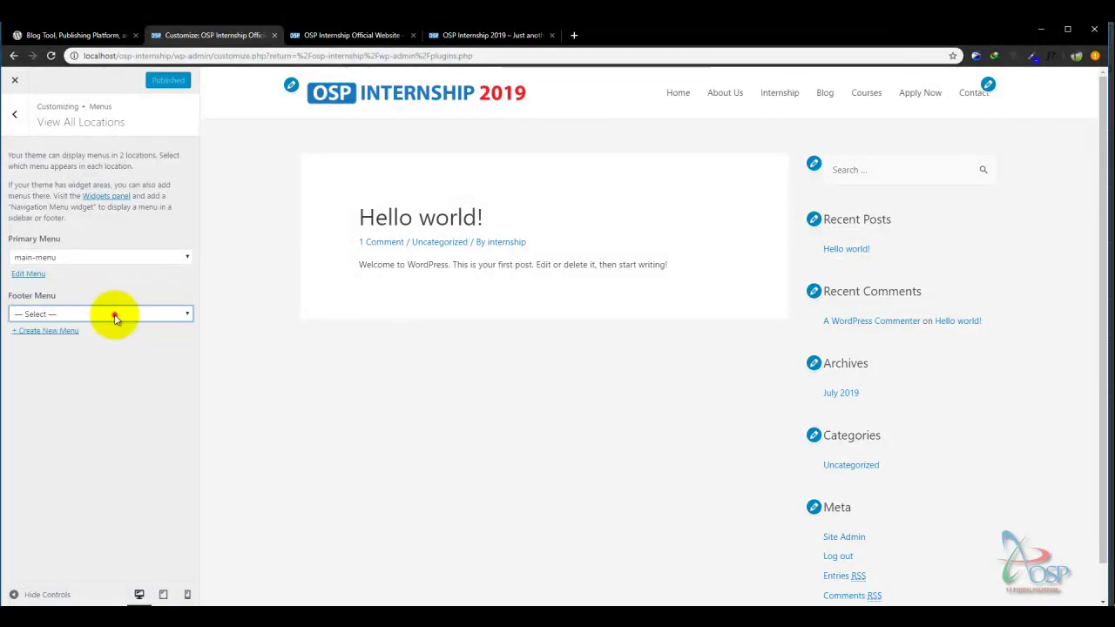
pyautogui.click(113, 370)
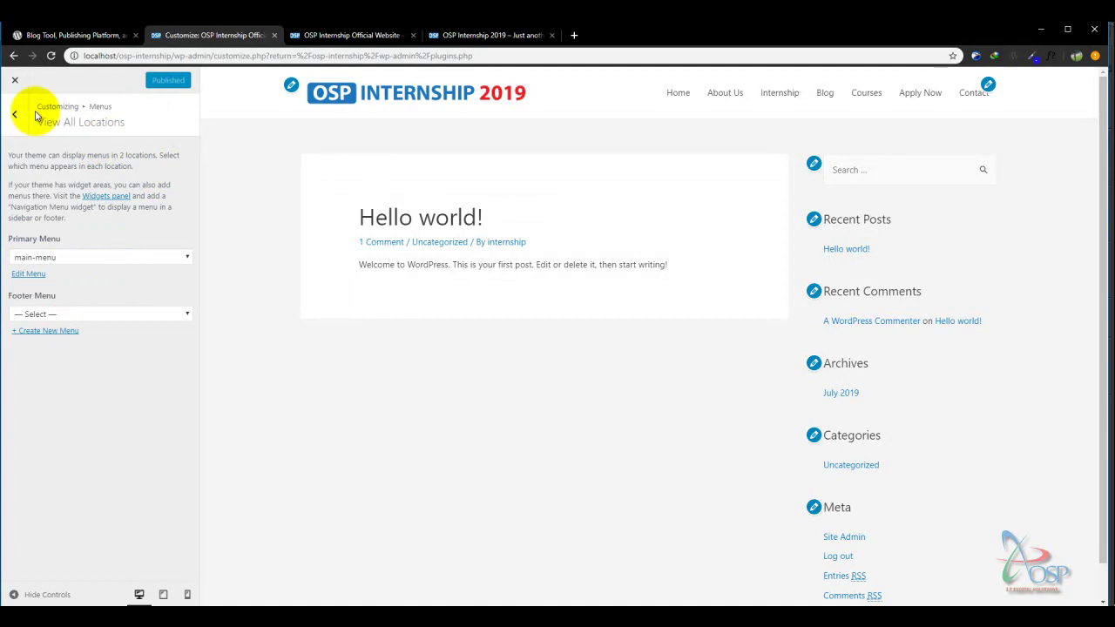
# Close the customizer and open the Menus management page in the WordPress dashboard
pyautogui.click(14, 82)
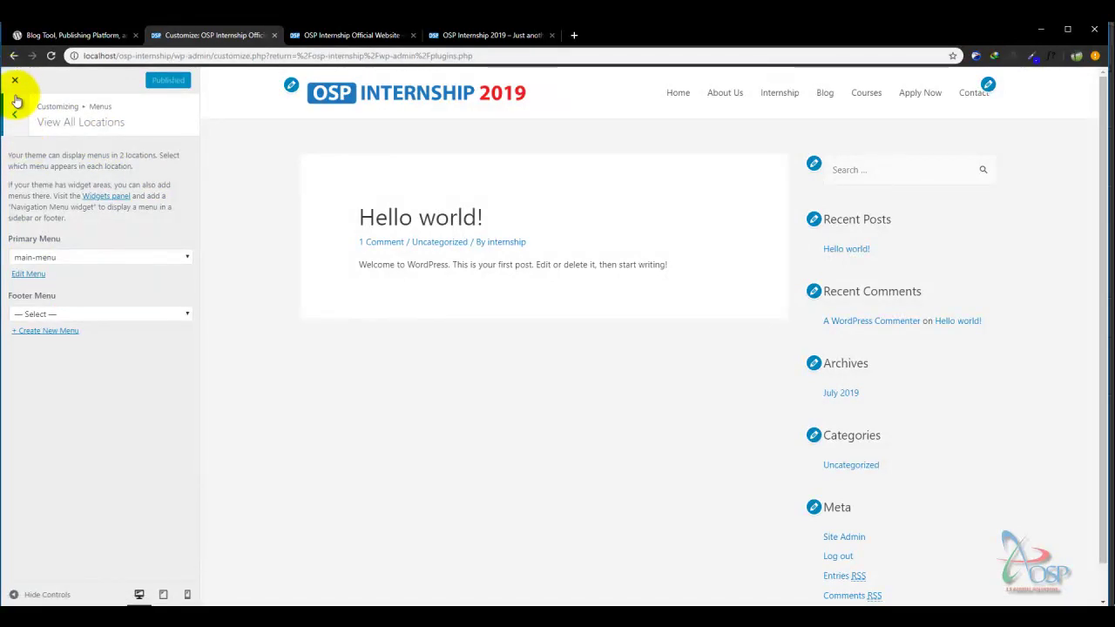
pyautogui.click(15, 82)
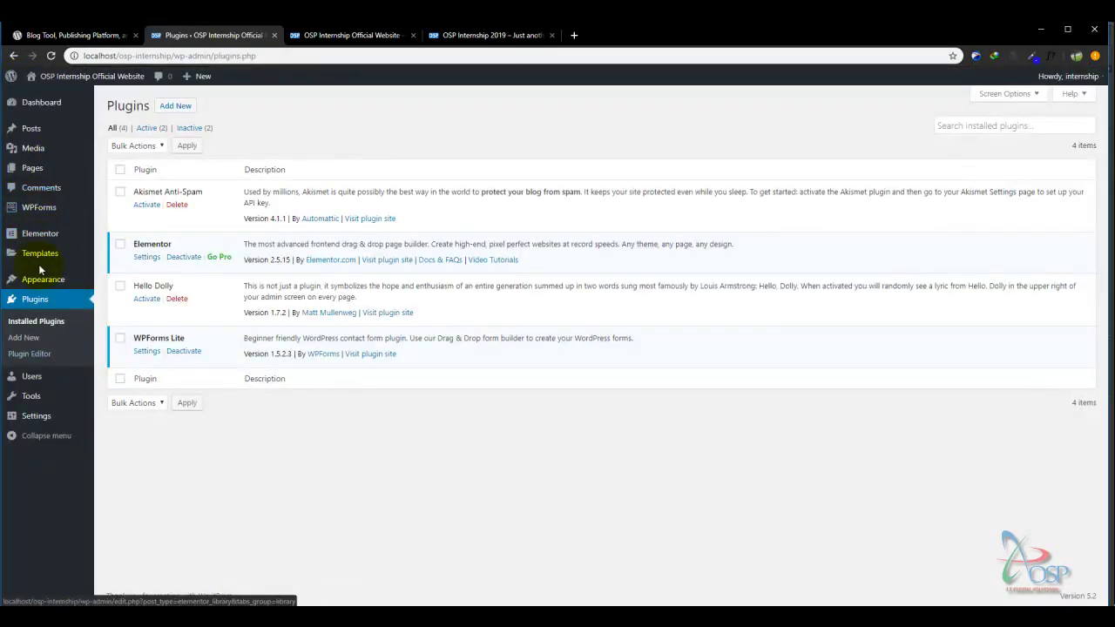
pyautogui.moveTo(40, 286)
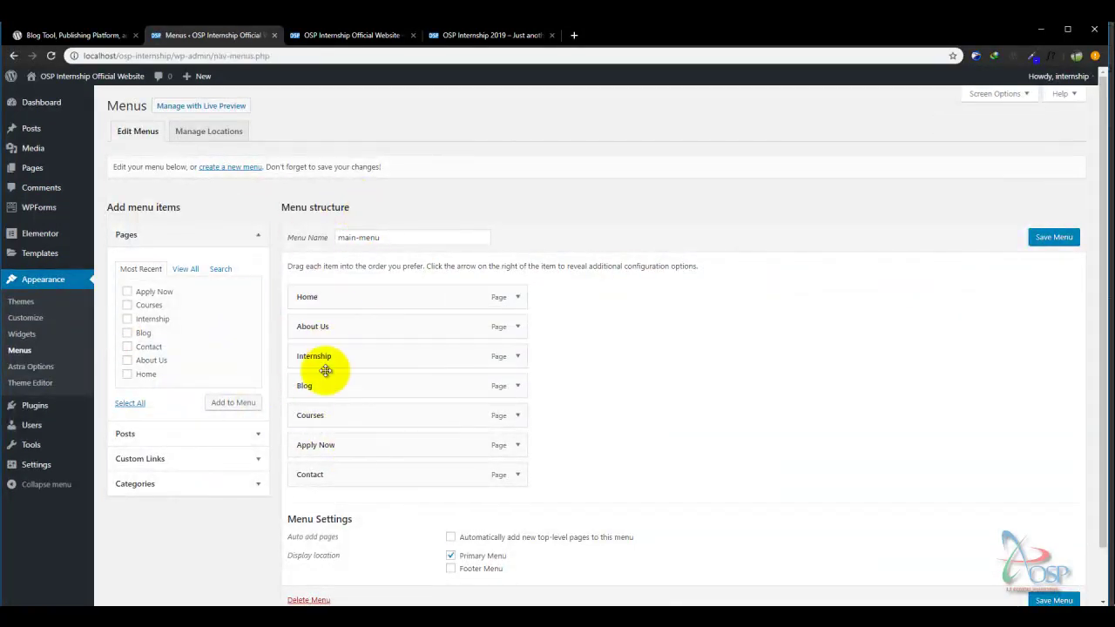
# Create a new menu named footer menu containing the Apply Now, Courses, Internship, Contact and About Us pages
pyautogui.click(232, 169)
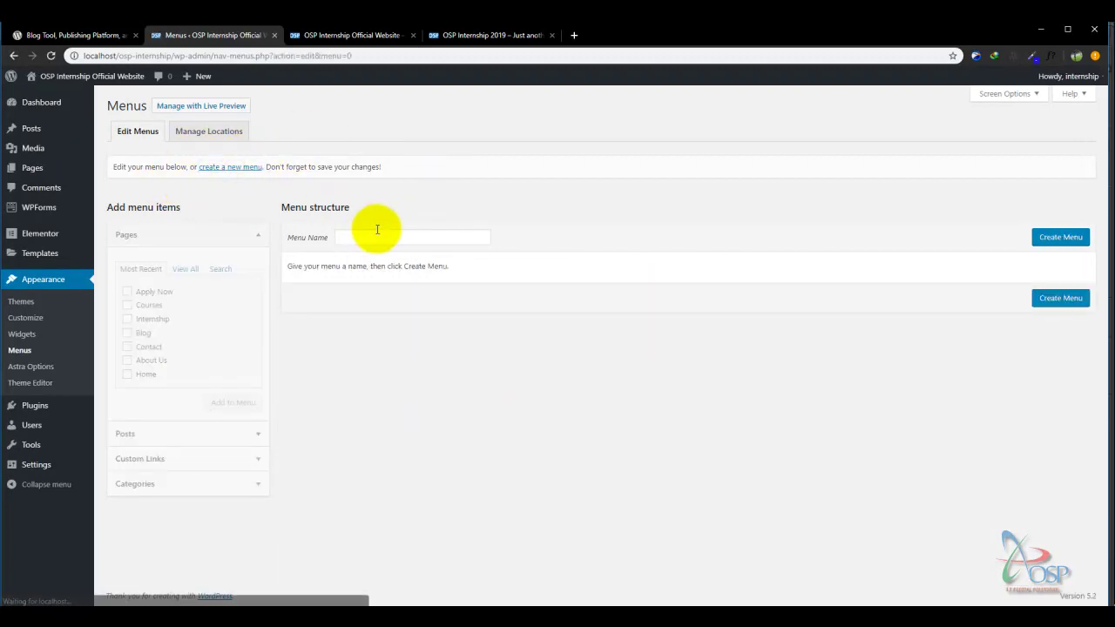
pyautogui.click(364, 239)
pyautogui.write('footer menu')
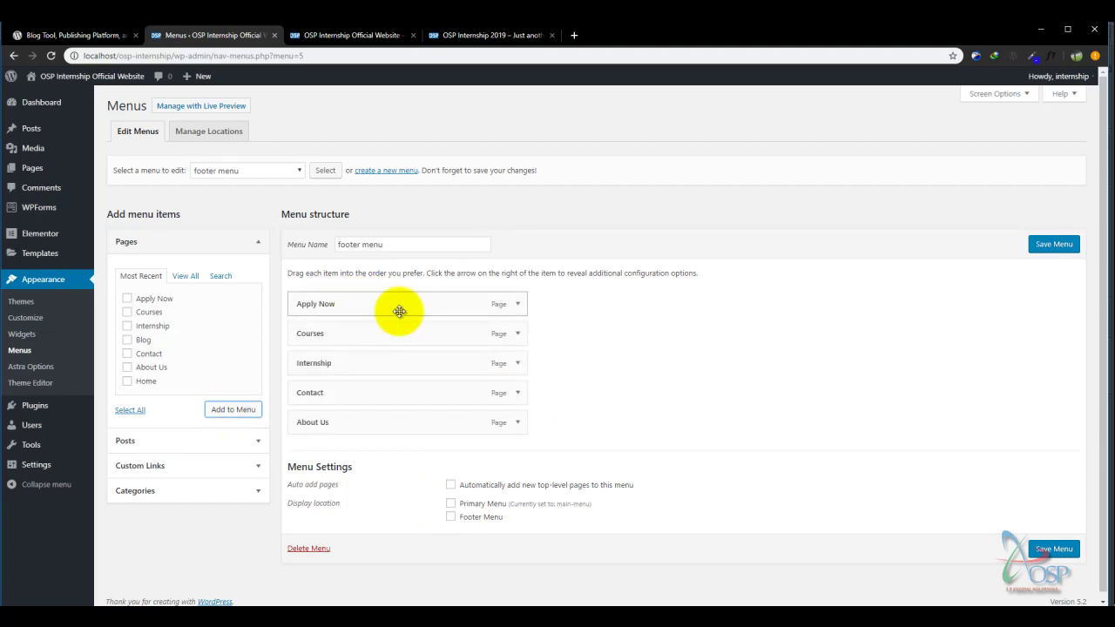
# Reorder the footer menu as About Us, Courses, Apply Now, Internship, Contact and save it
pyautogui.moveTo(347, 302); pyautogui.dragTo(339, 391)
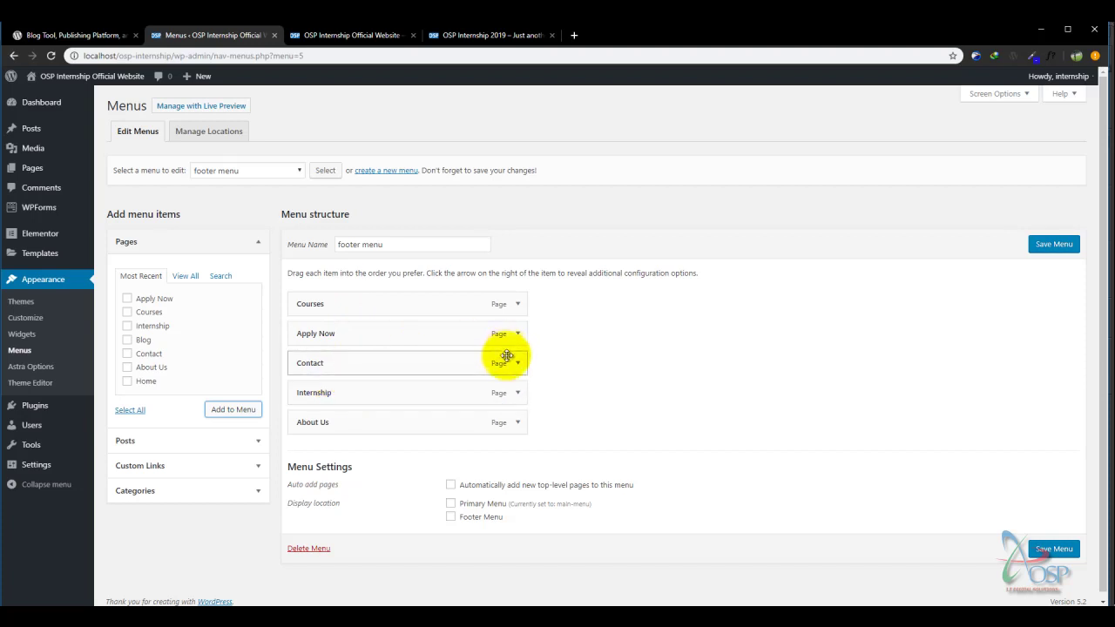
pyautogui.moveTo(406, 363); pyautogui.dragTo(398, 305)
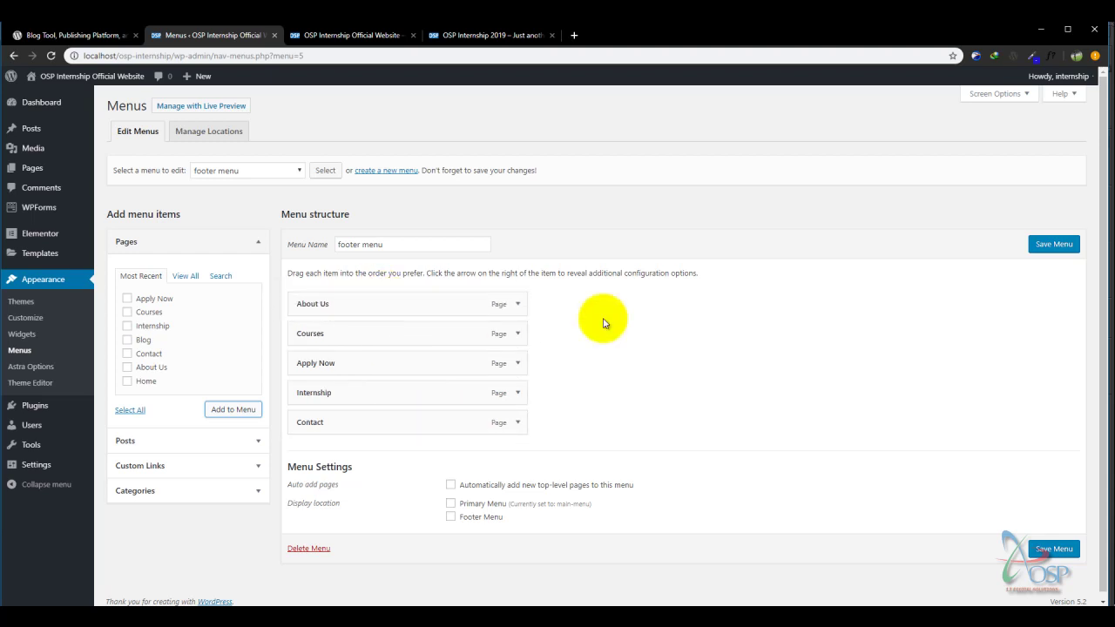
pyautogui.click(1064, 246)
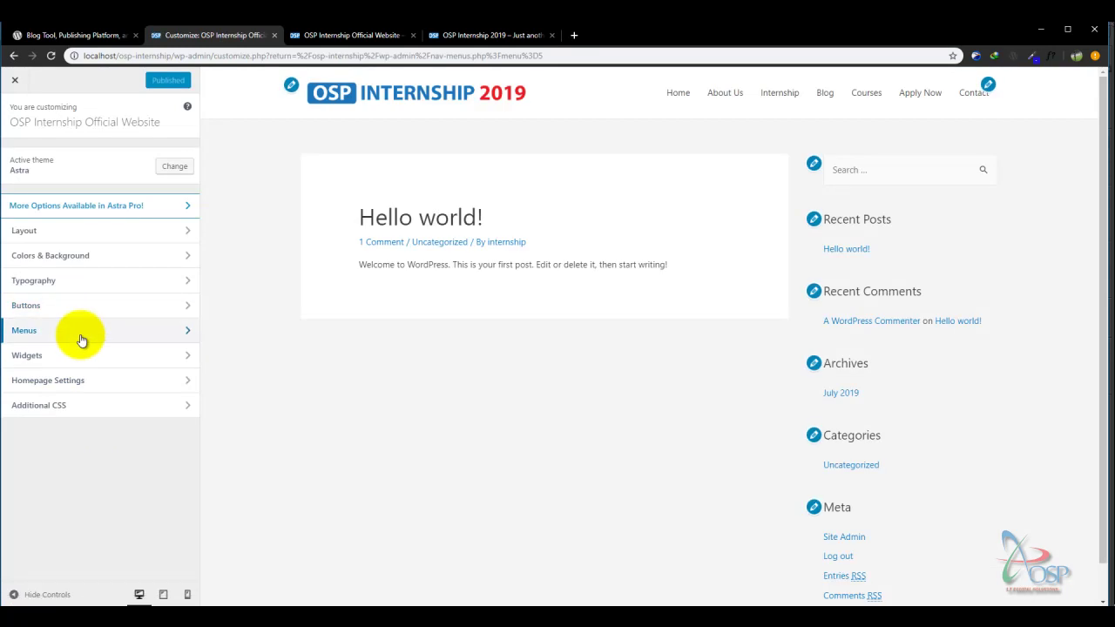
# Assign the footer menu to the Footer Menu location, publish the change, and return to the main customizer options
pyautogui.click(80, 340)
pyautogui.click(121, 307)
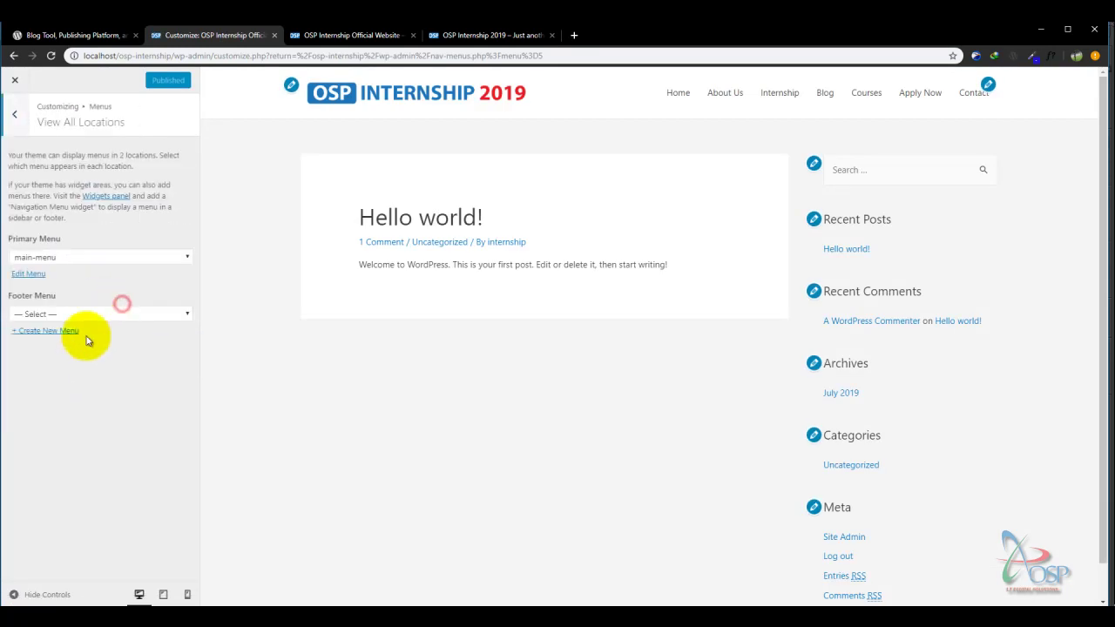
pyautogui.click(94, 313)
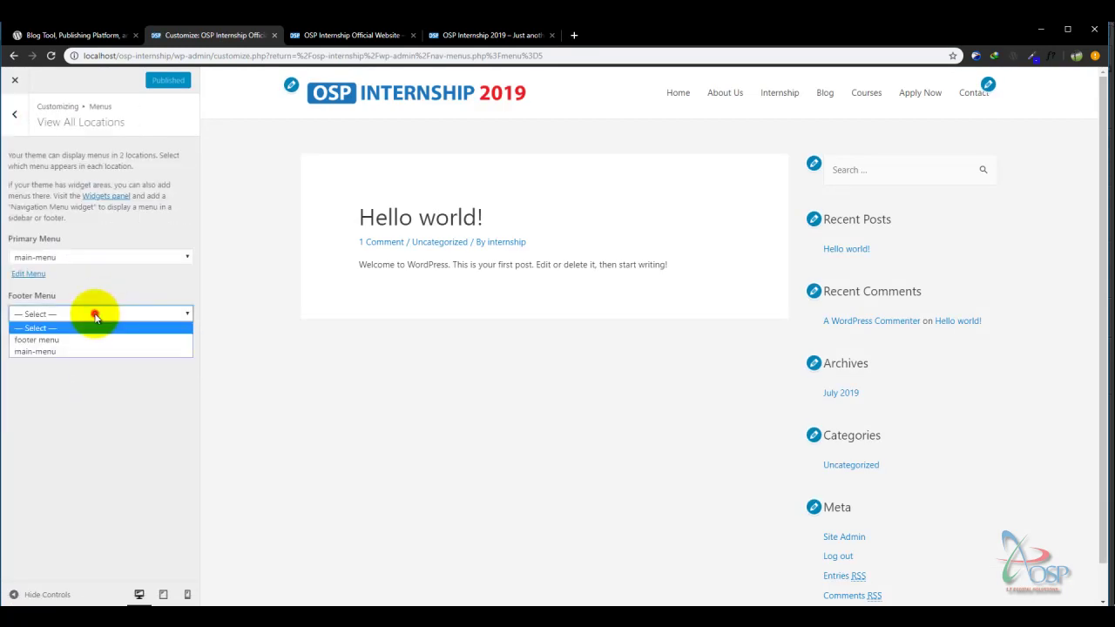
pyautogui.click(36, 341)
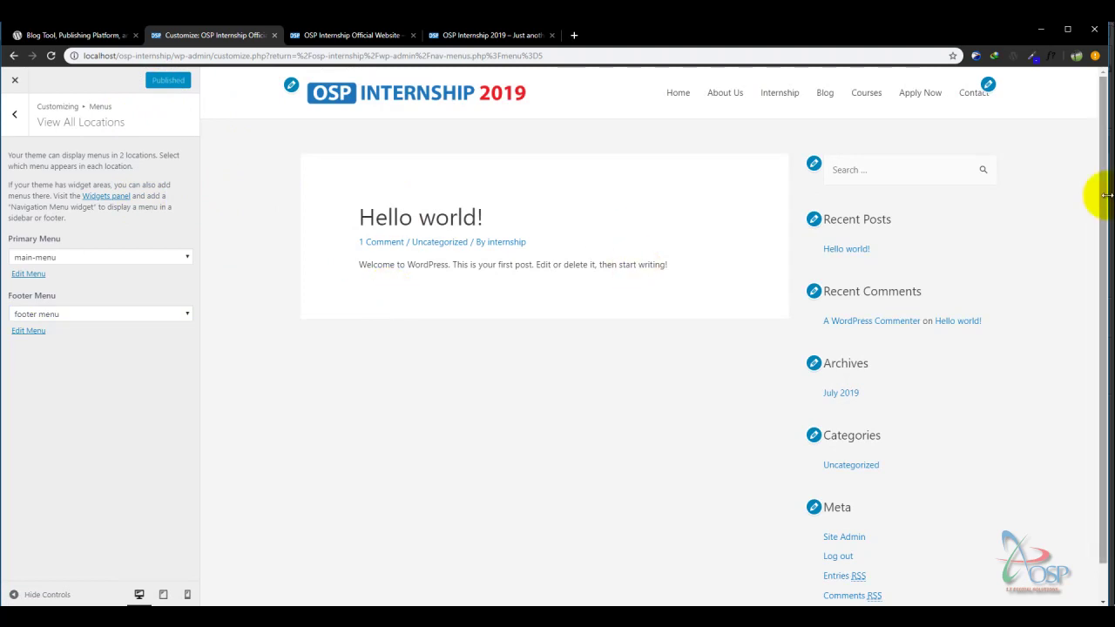
pyautogui.moveTo(1104, 221); pyautogui.dragTo(1098, 154)
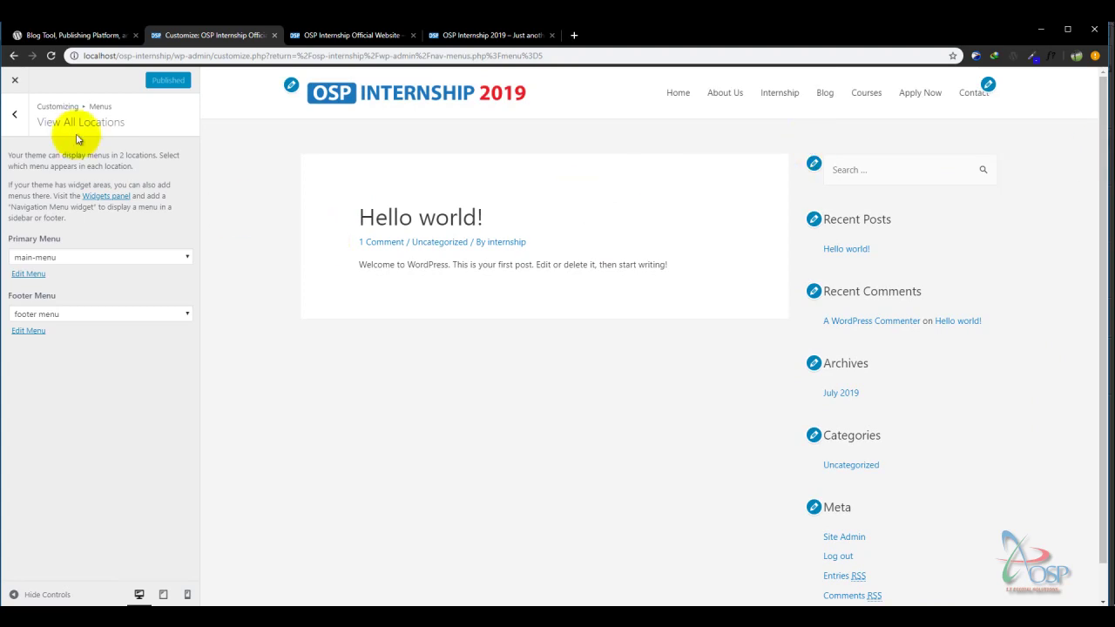
pyautogui.click(16, 118)
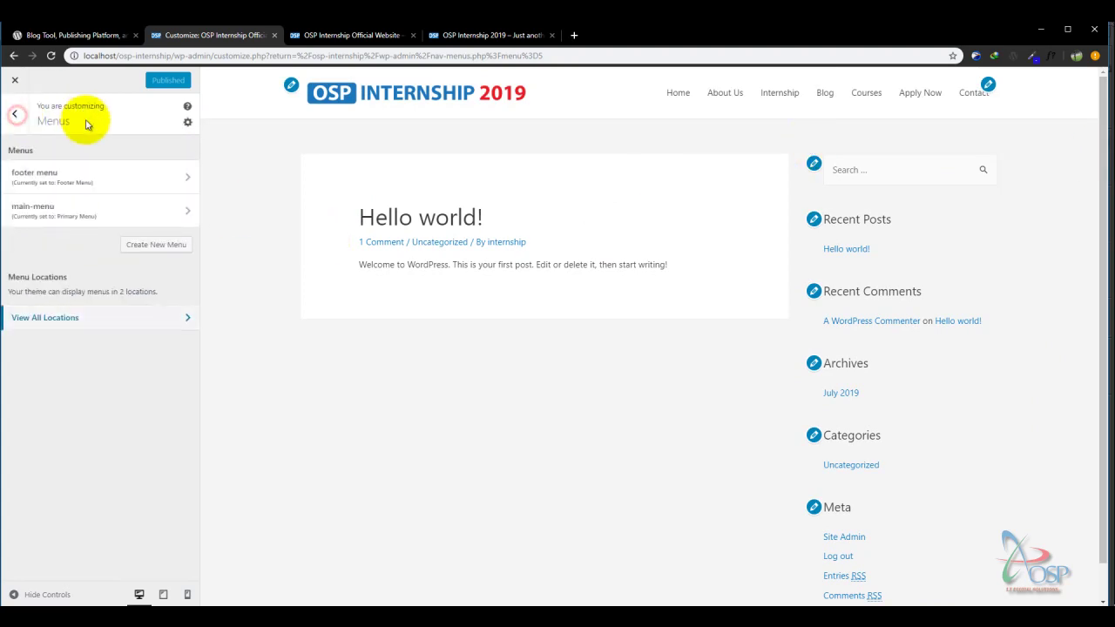
pyautogui.click(15, 117)
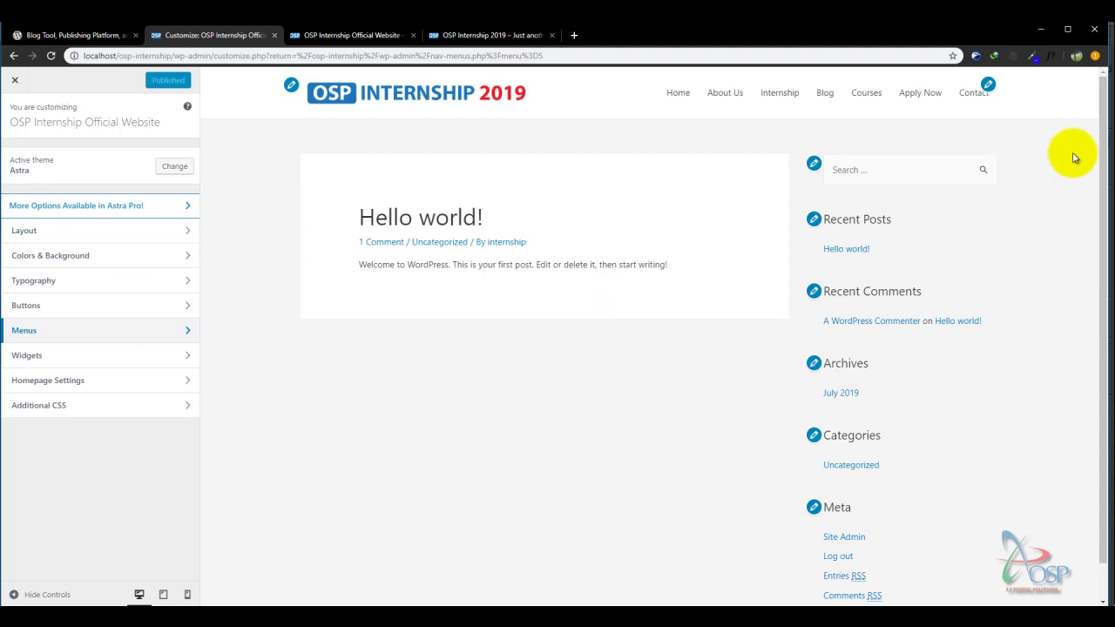
# Examine the site preview and the Footer layout options, and compare the page with the website prototype
pyautogui.moveTo(1104, 159); pyautogui.dragTo(1109, 135)
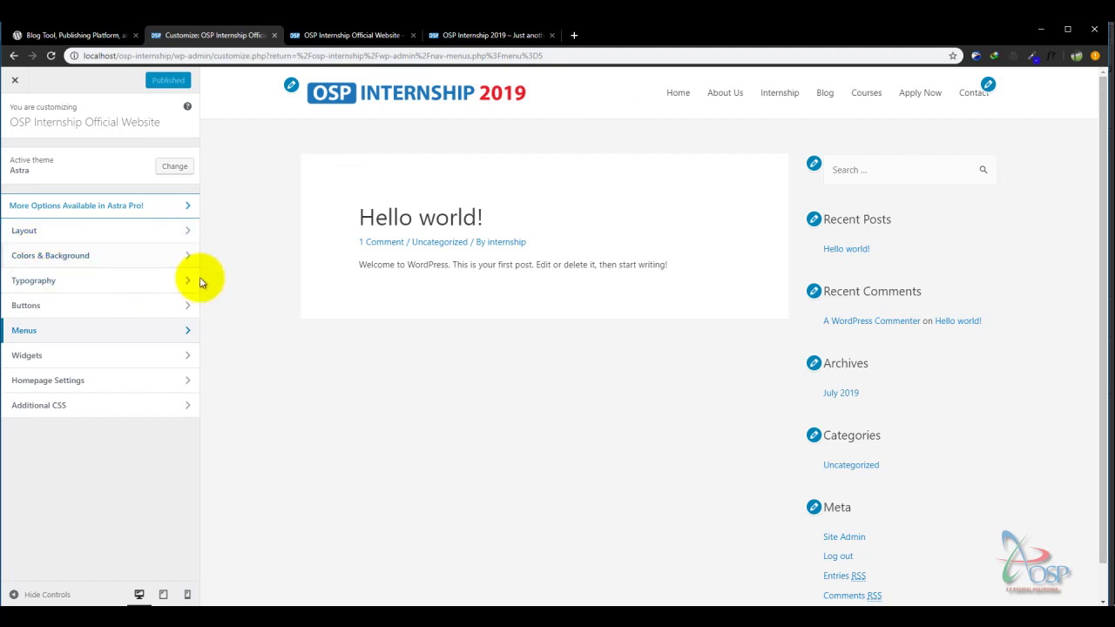
pyautogui.moveTo(1103, 248); pyautogui.dragTo(1104, 421)
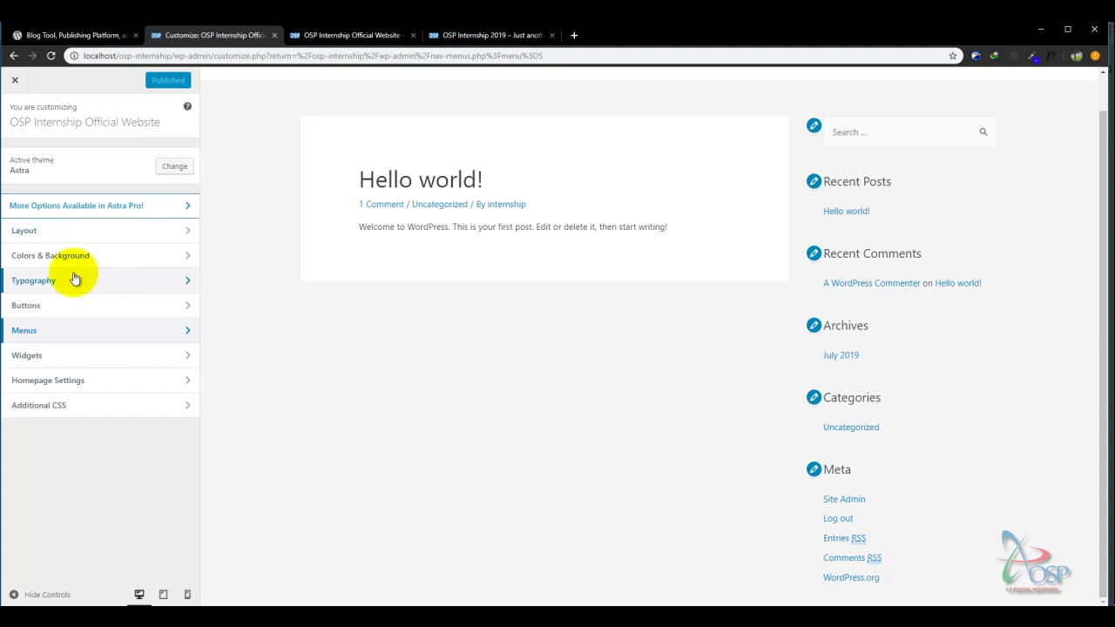
pyautogui.click(88, 238)
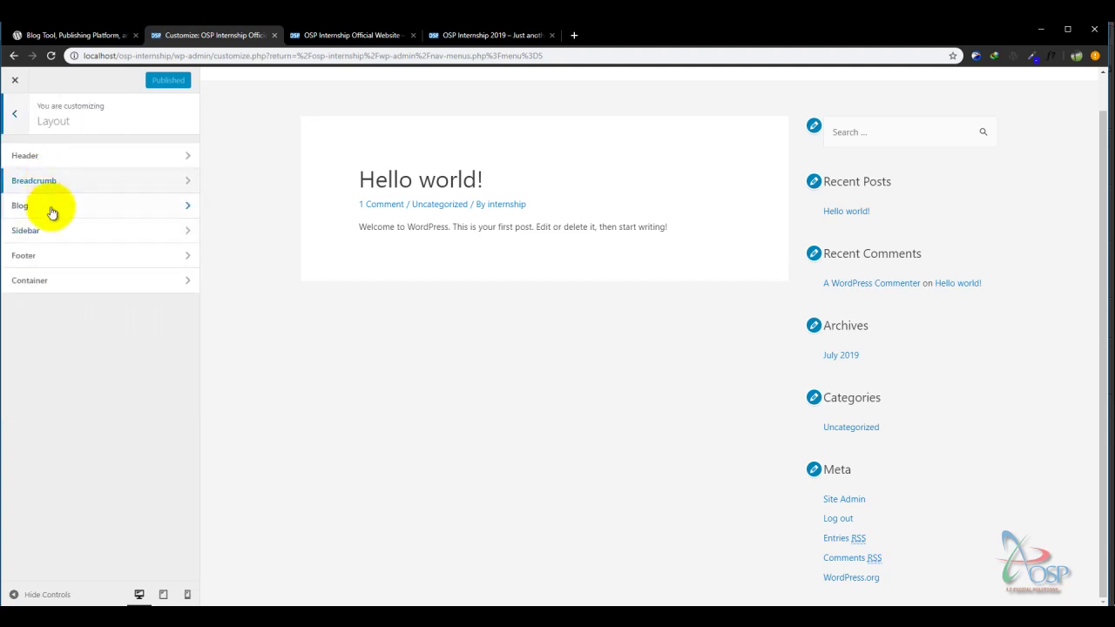
pyautogui.click(67, 259)
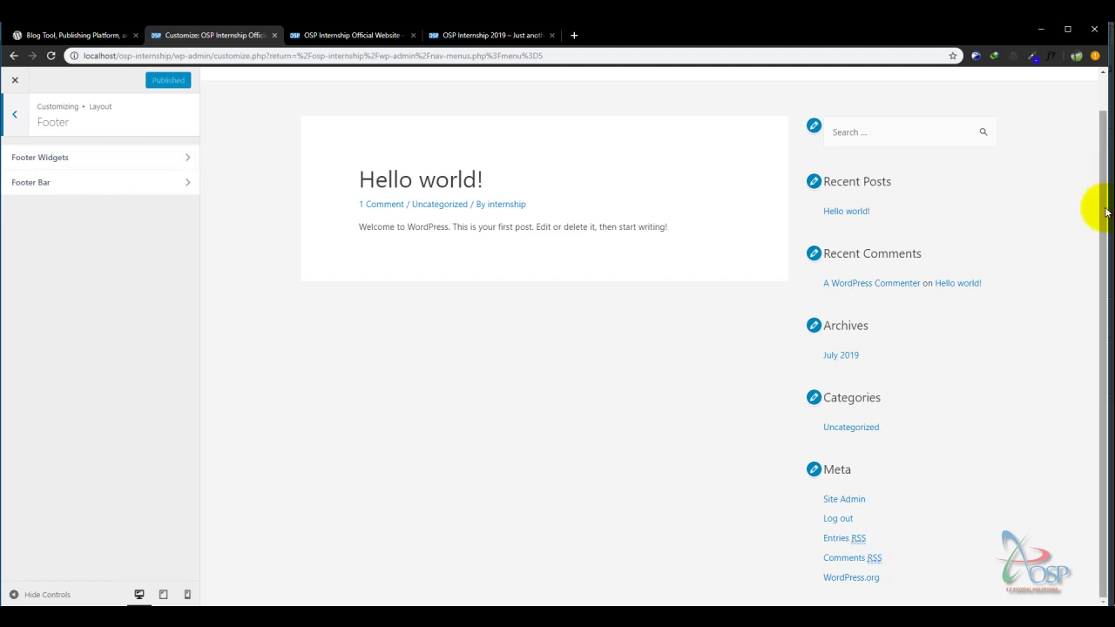
pyautogui.scroll(1, 1094, 135)
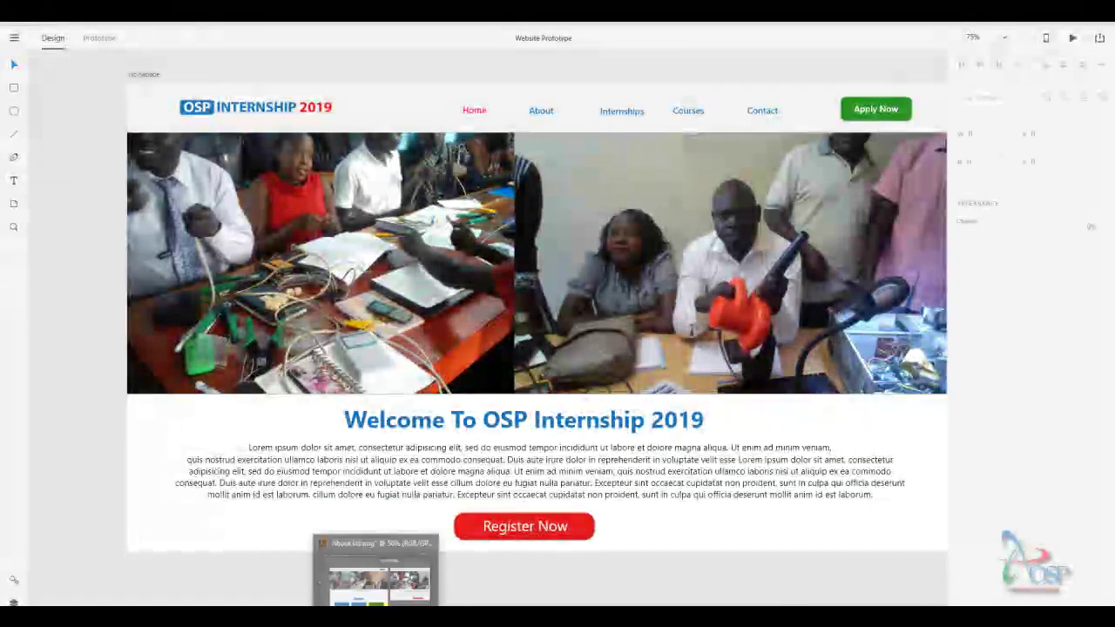
pyautogui.moveTo(266, 605)
pyautogui.click(259, 573)
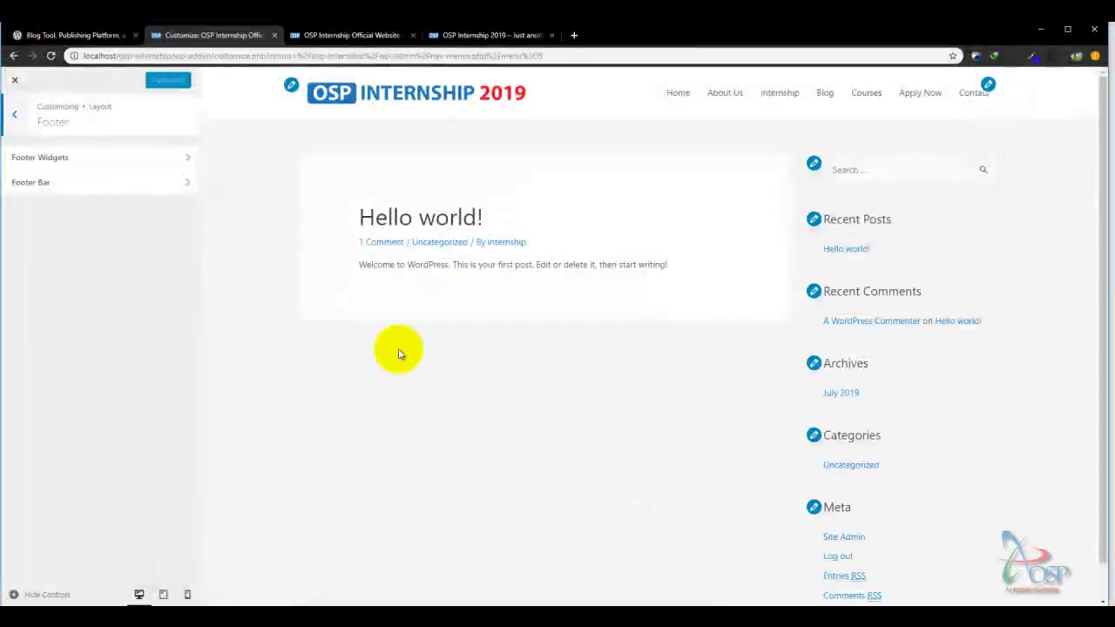
# Open the Primary Header settings within the Header layout options
pyautogui.click(15, 119)
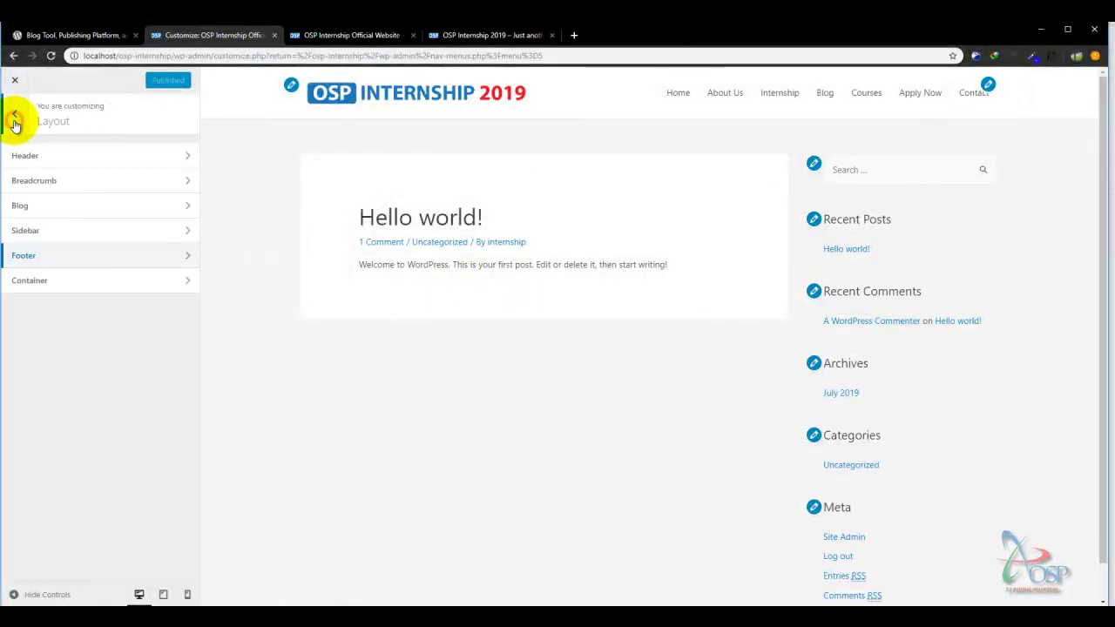
pyautogui.click(35, 156)
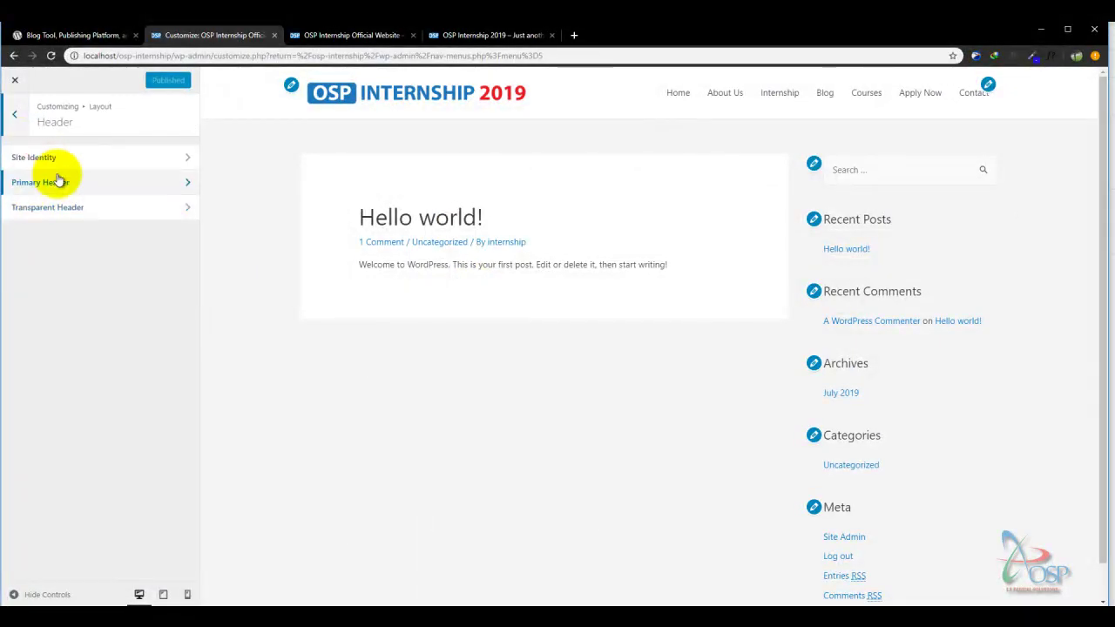
pyautogui.click(40, 182)
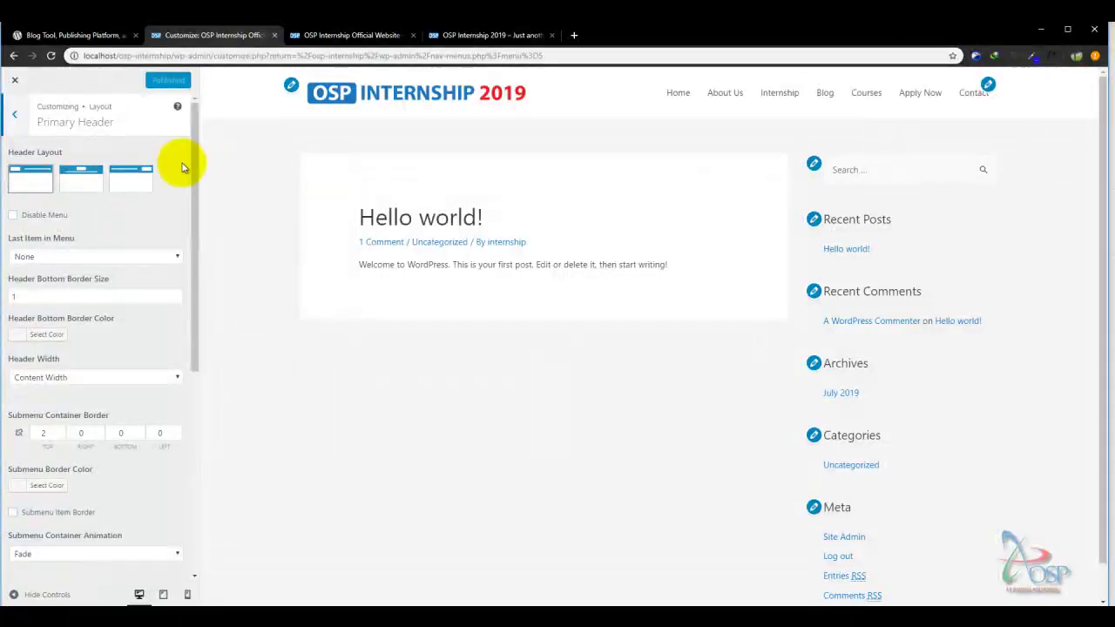
# Try the other two header layouts and the Disable Menu option, restoring the original settings
pyautogui.click(76, 185)
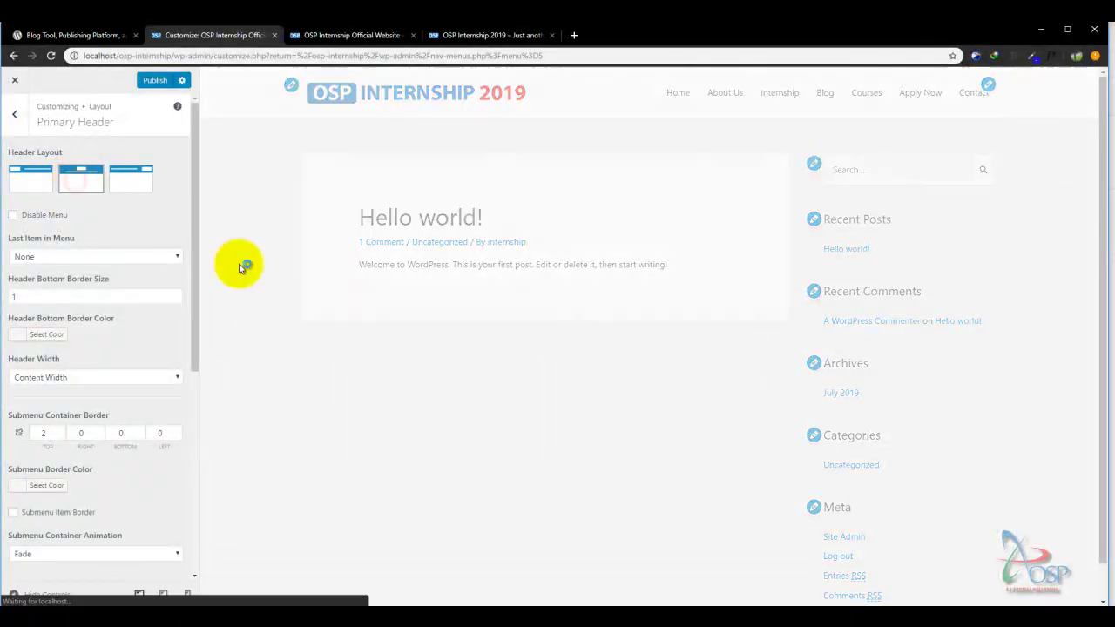
pyautogui.click(145, 179)
pyautogui.click(39, 181)
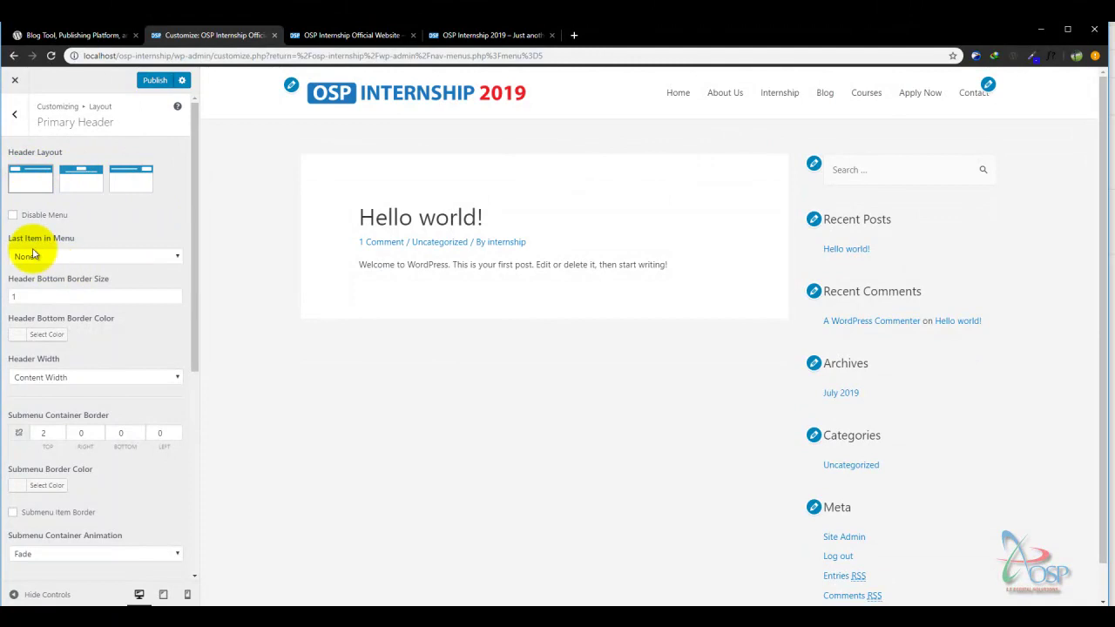
pyautogui.click(12, 216)
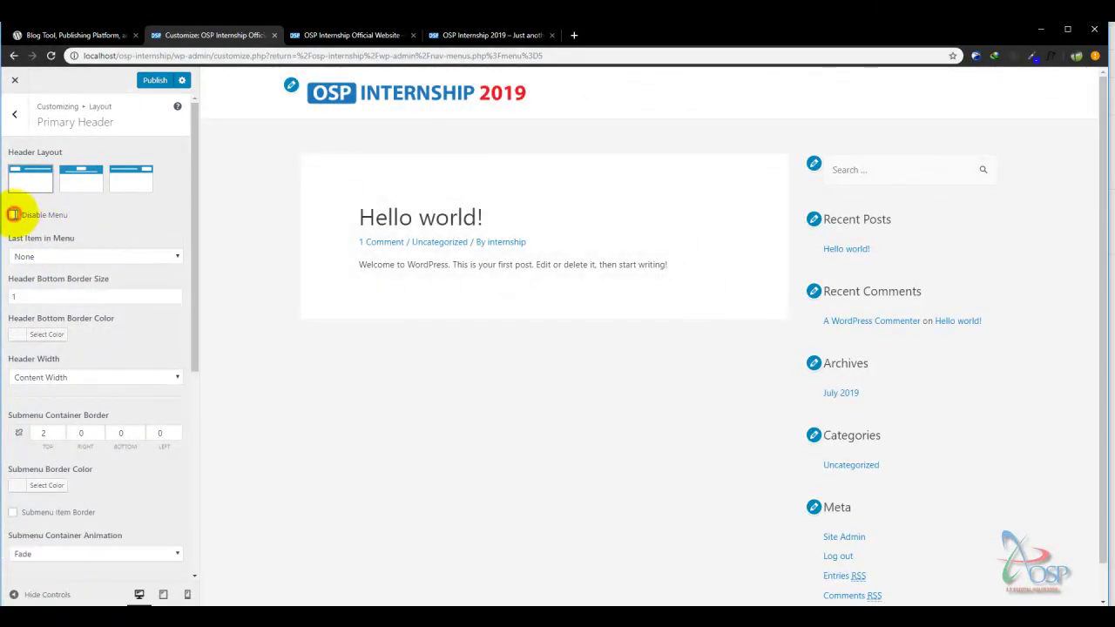
pyautogui.click(13, 215)
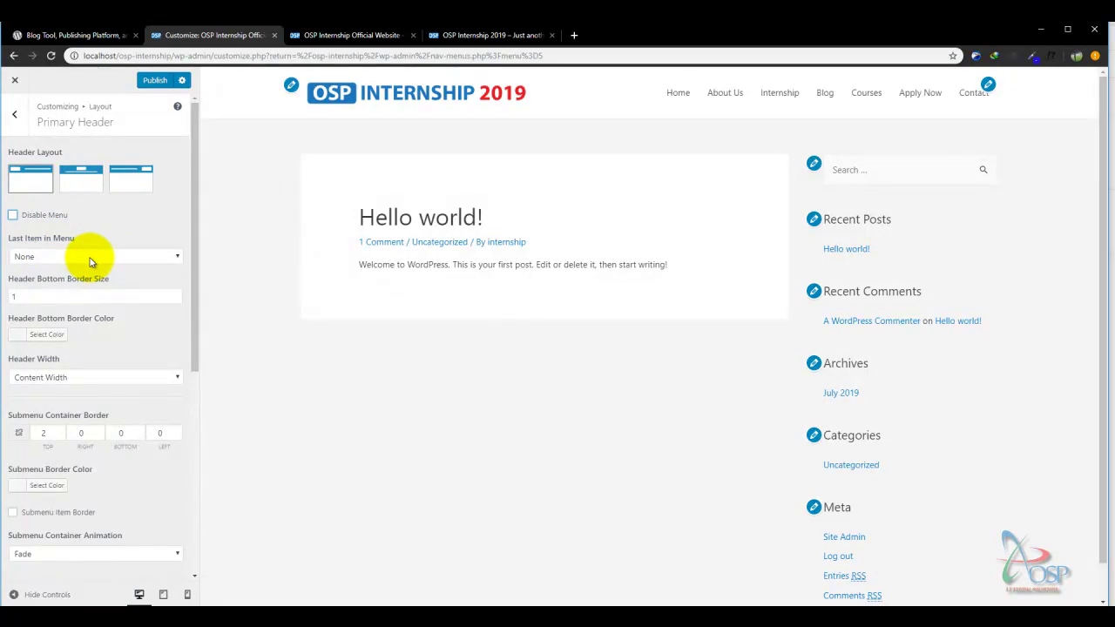
# Make the last item in the primary header menu a button with the text Register Now, keeping # as its link
pyautogui.click(133, 258)
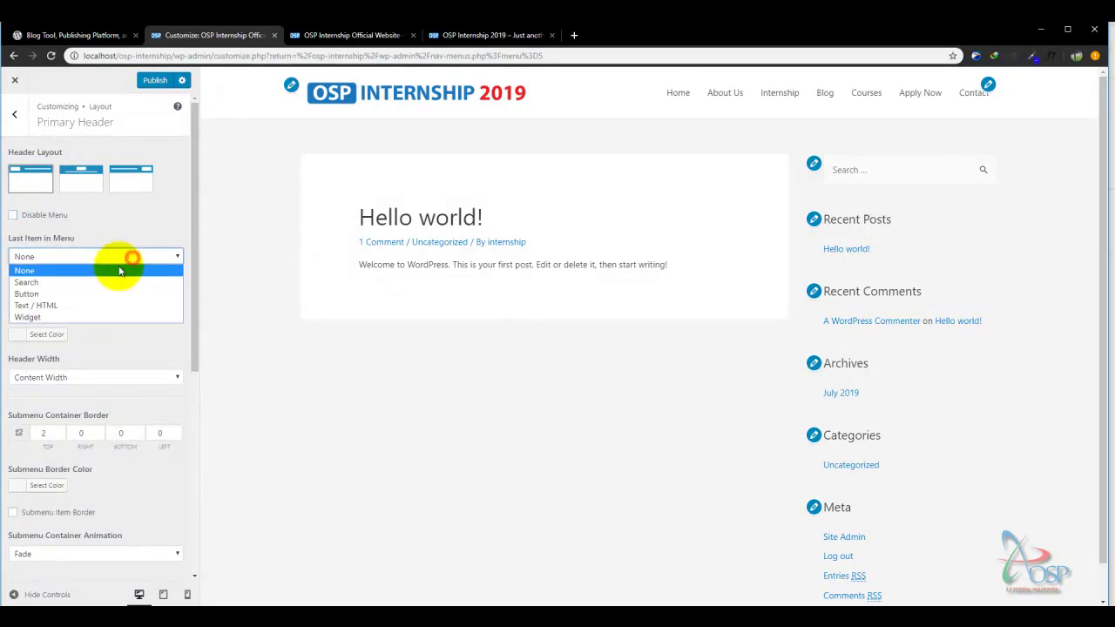
pyautogui.click(34, 294)
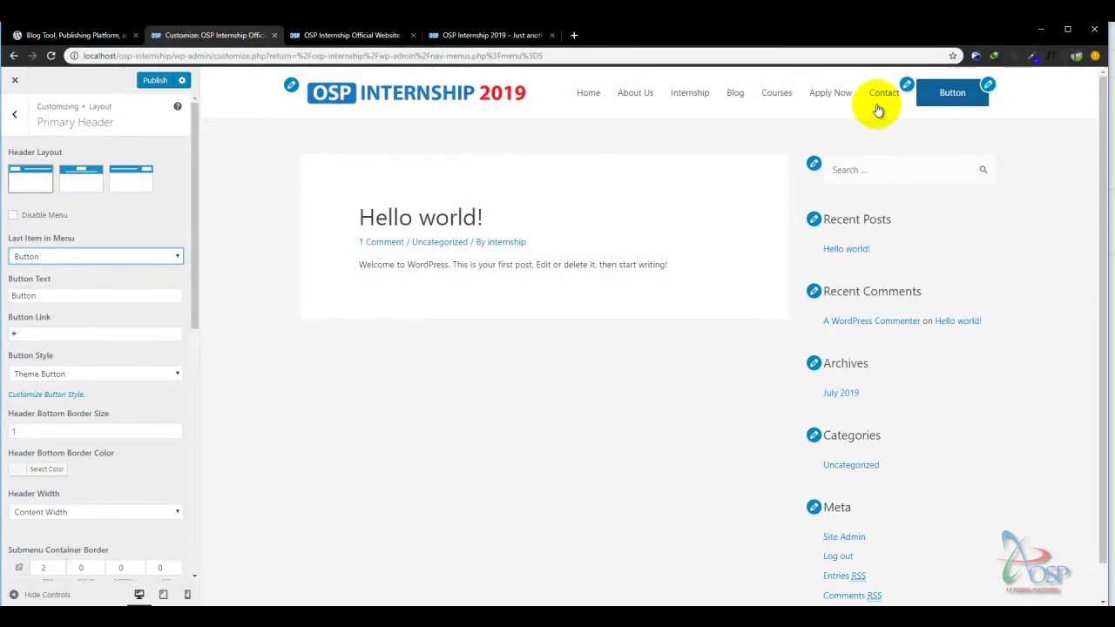
pyautogui.moveTo(55, 294); pyautogui.dragTo(4, 298)
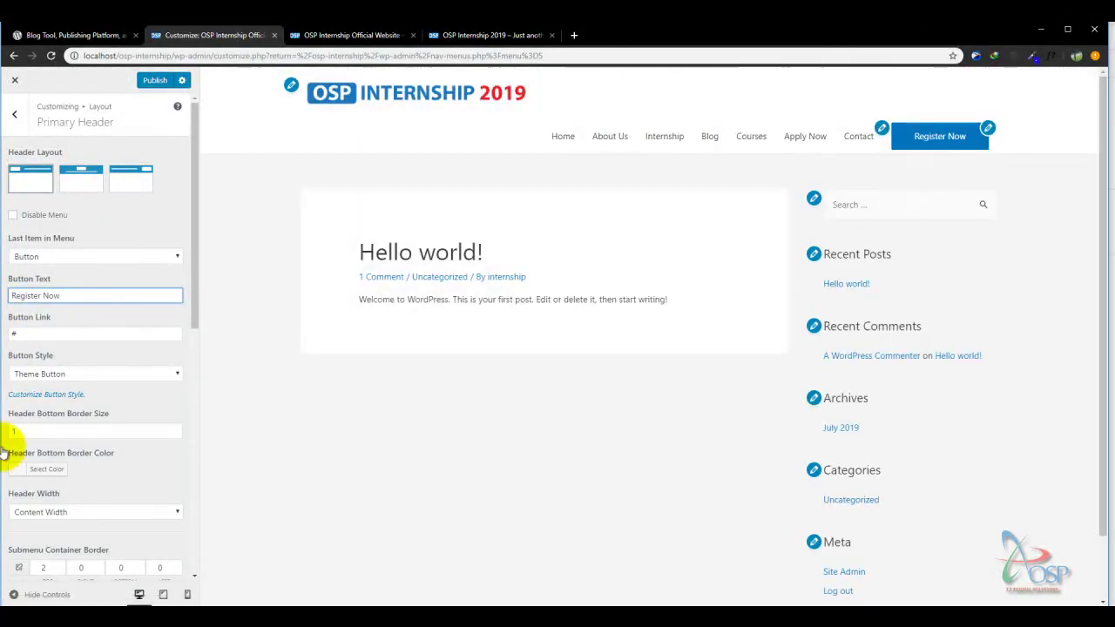
pyautogui.moveTo(44, 336); pyautogui.dragTo(6, 332)
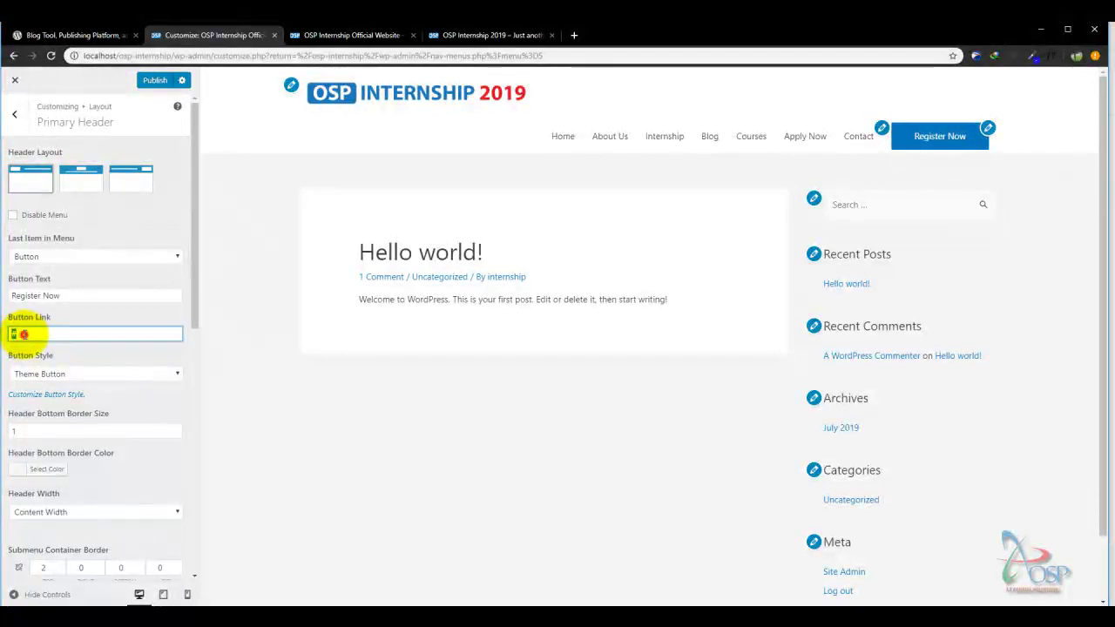
pyautogui.click(23, 334)
# Try the Stack mobile header alignment in the mobile preview, restore the original alignment, and check the tablet and desktop previews
pyautogui.moveTo(197, 270); pyautogui.dragTo(192, 337)
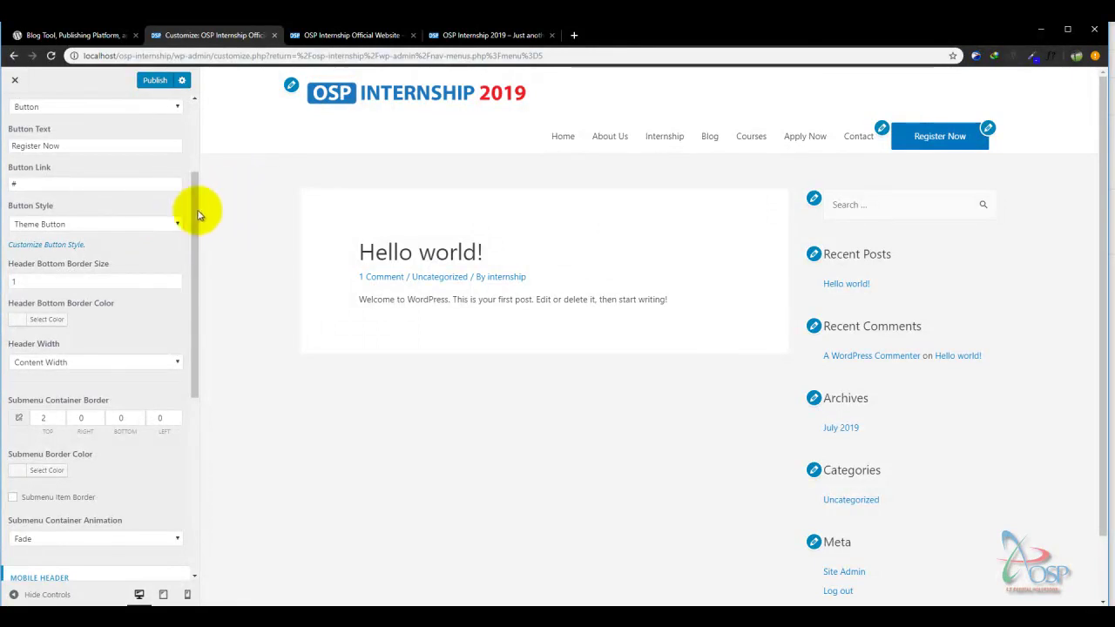
pyautogui.moveTo(197, 227); pyautogui.dragTo(189, 428)
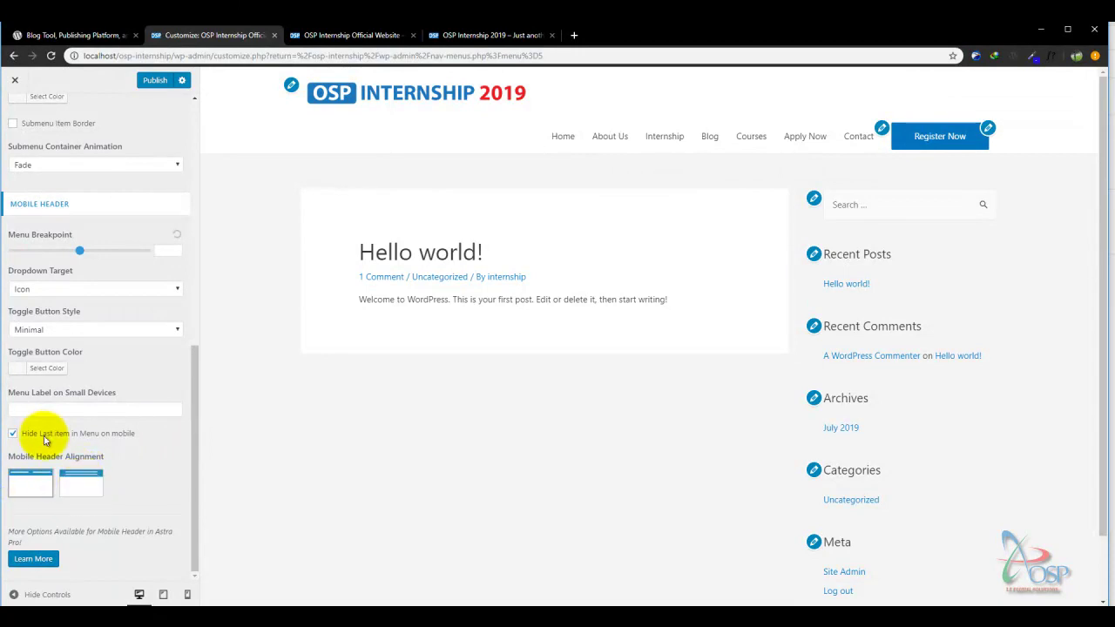
pyautogui.moveTo(194, 437); pyautogui.dragTo(195, 495)
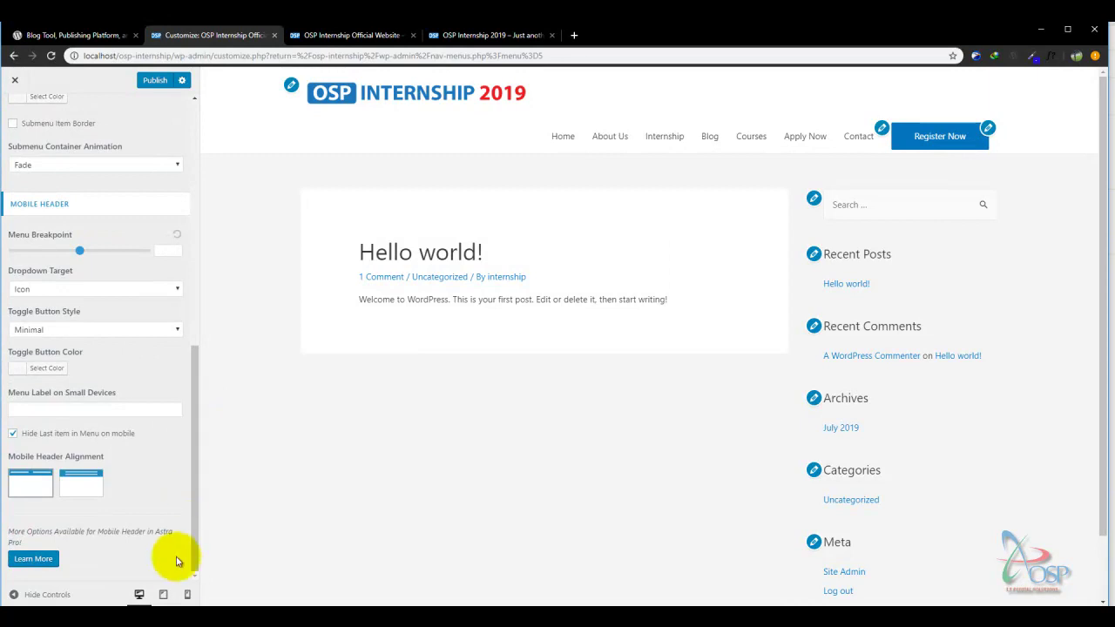
pyautogui.click(186, 596)
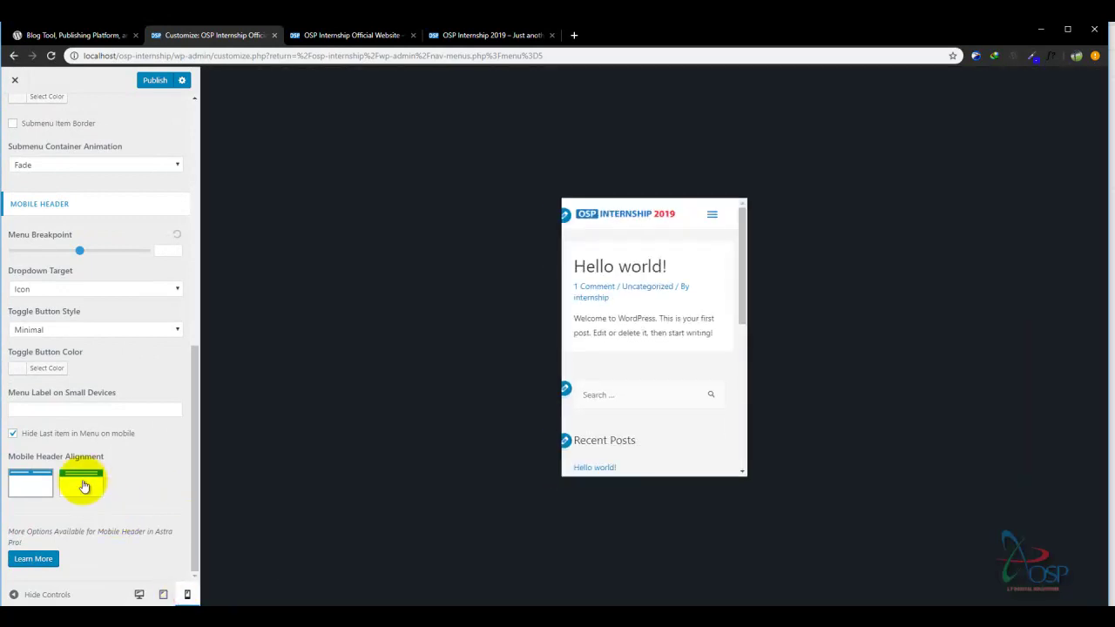
pyautogui.click(84, 485)
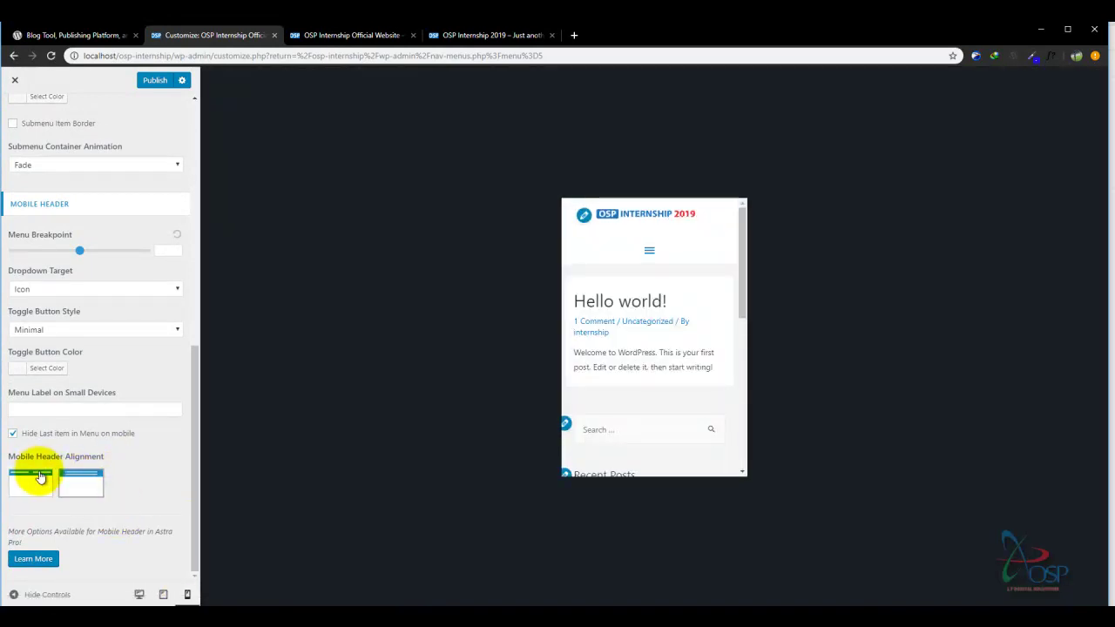
pyautogui.click(39, 477)
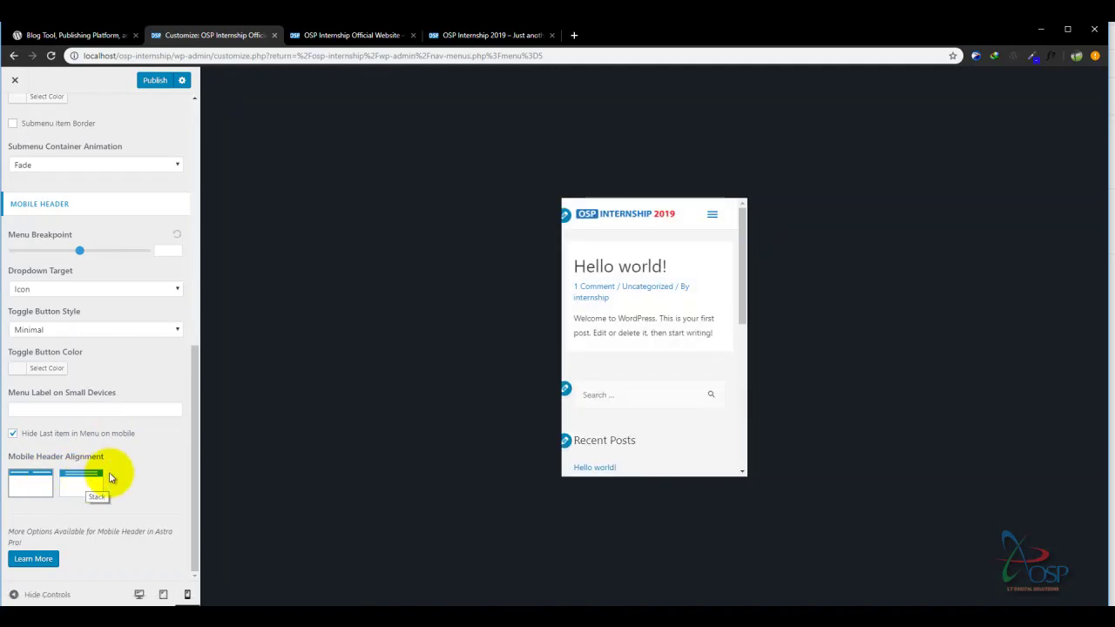
pyautogui.click(163, 595)
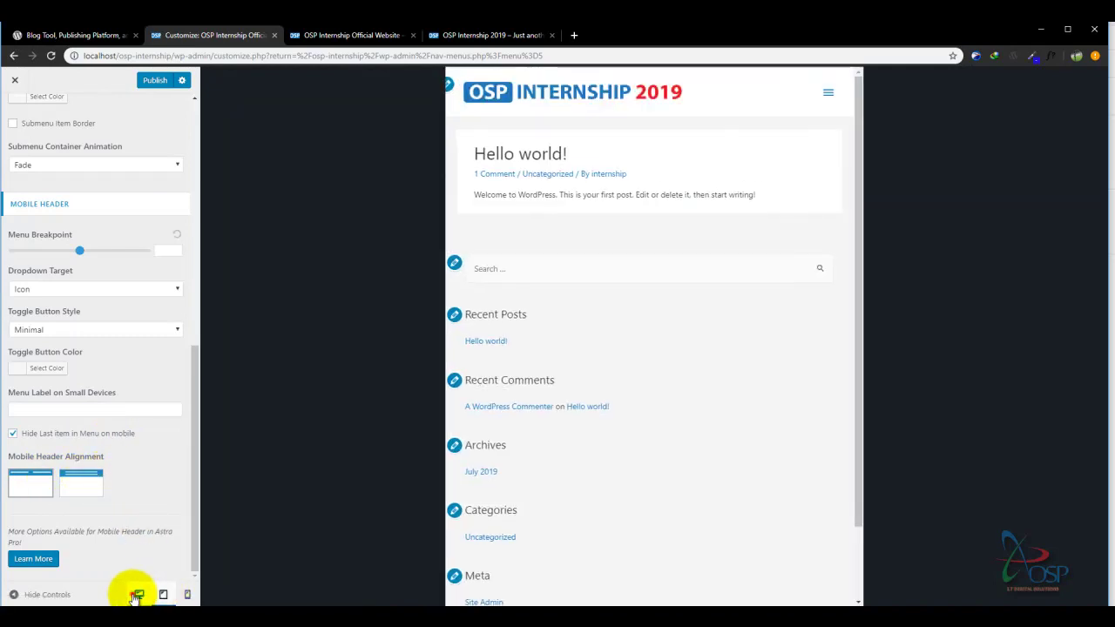
pyautogui.click(139, 595)
# Leave the Primary Header settings and return to the Header section of the layout options
pyautogui.moveTo(190, 483); pyautogui.dragTo(200, 179)
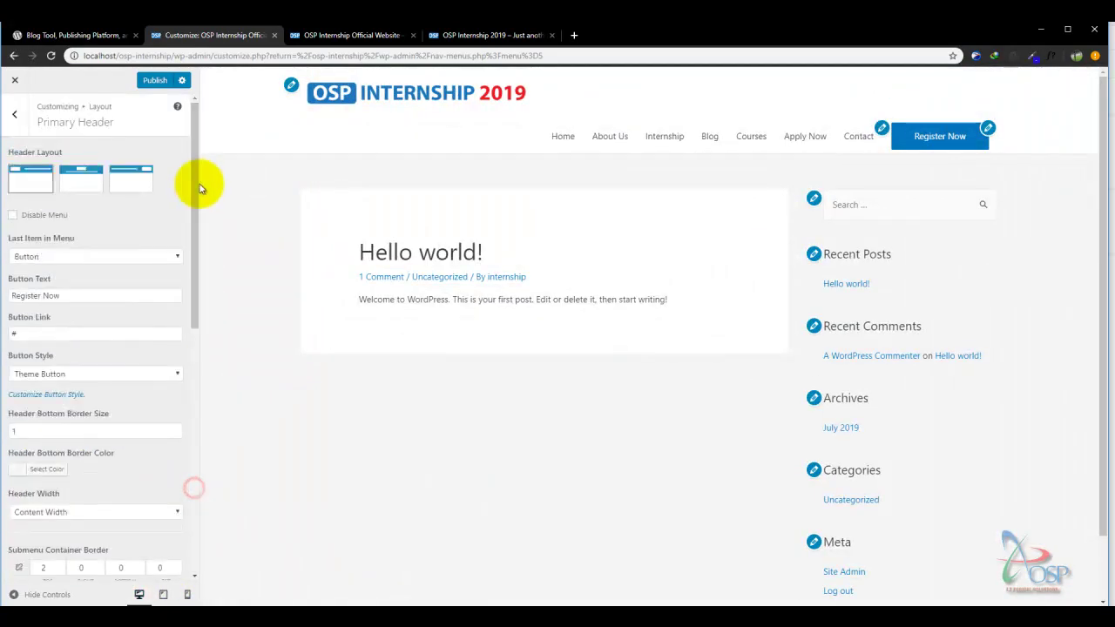
pyautogui.click(11, 120)
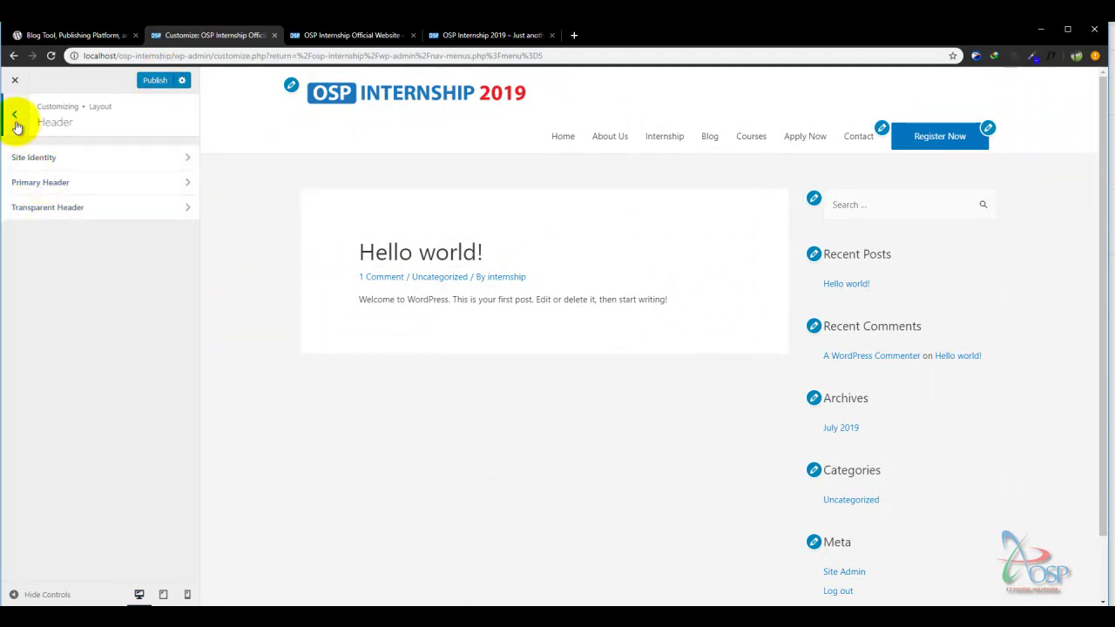
pyautogui.click(16, 122)
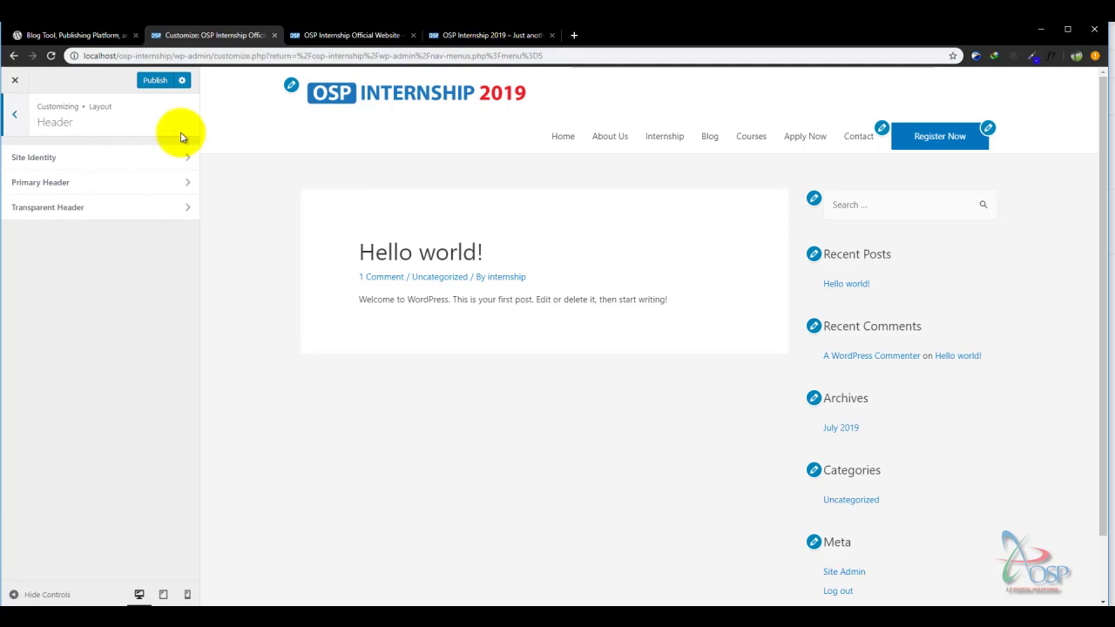
pyautogui.click(144, 180)
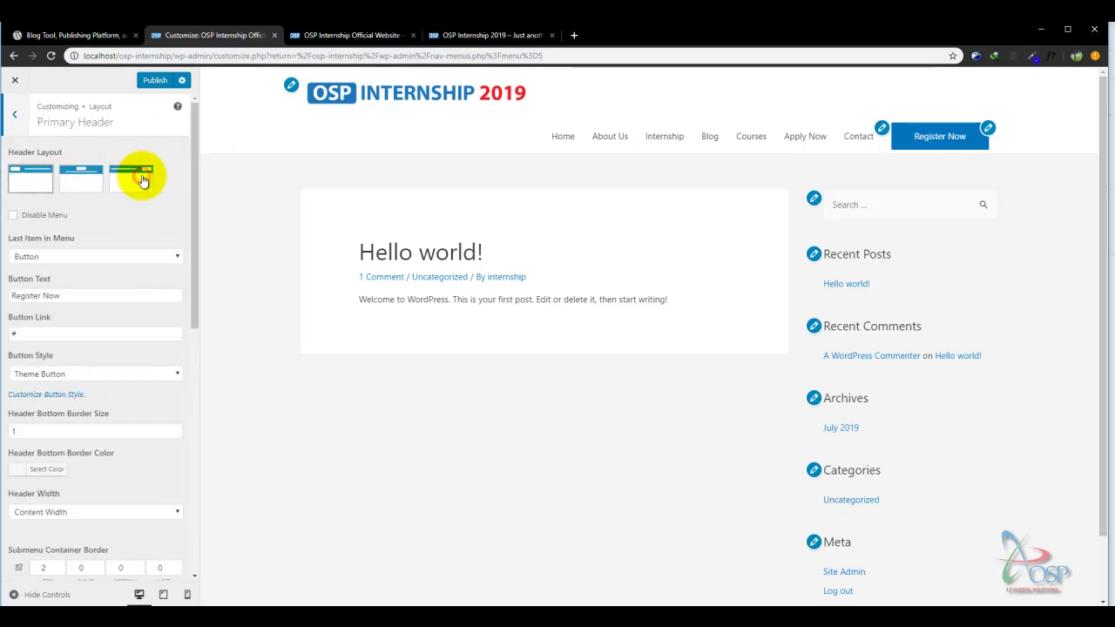
pyautogui.click(16, 122)
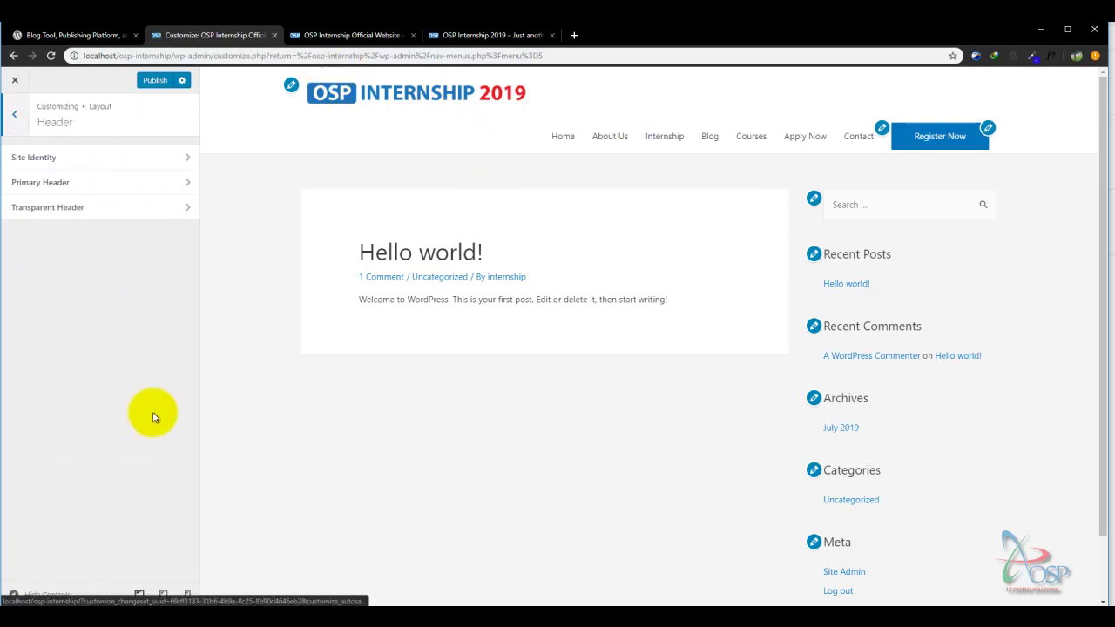
# Reduce the logo width to about 280 in the site identity settings and return to the layout options
pyautogui.click(94, 162)
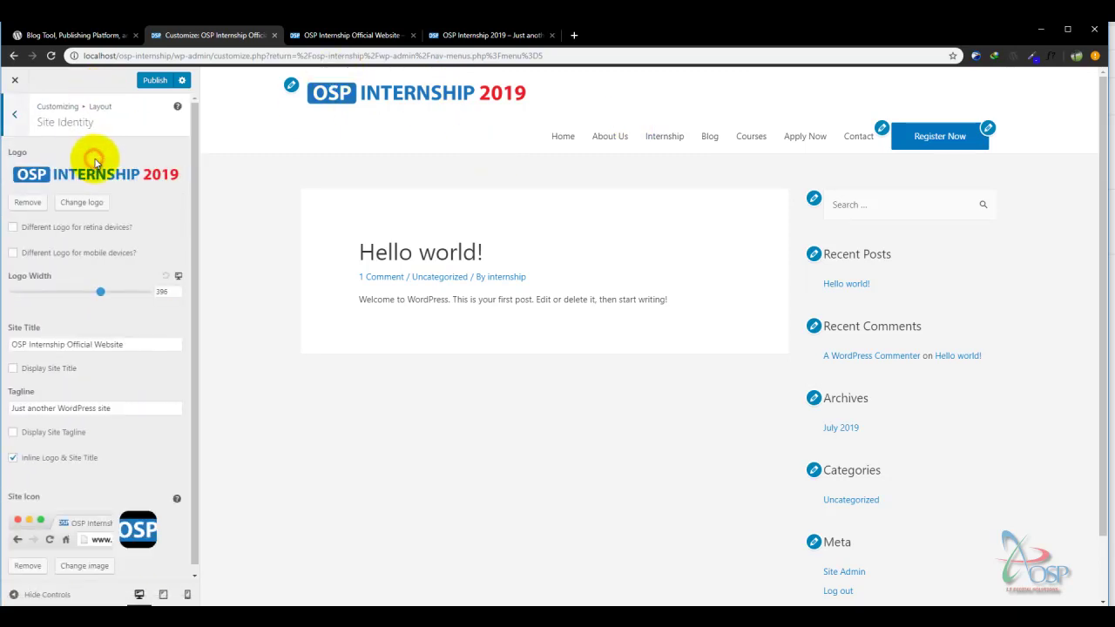
pyautogui.moveTo(94, 296); pyautogui.dragTo(79, 296)
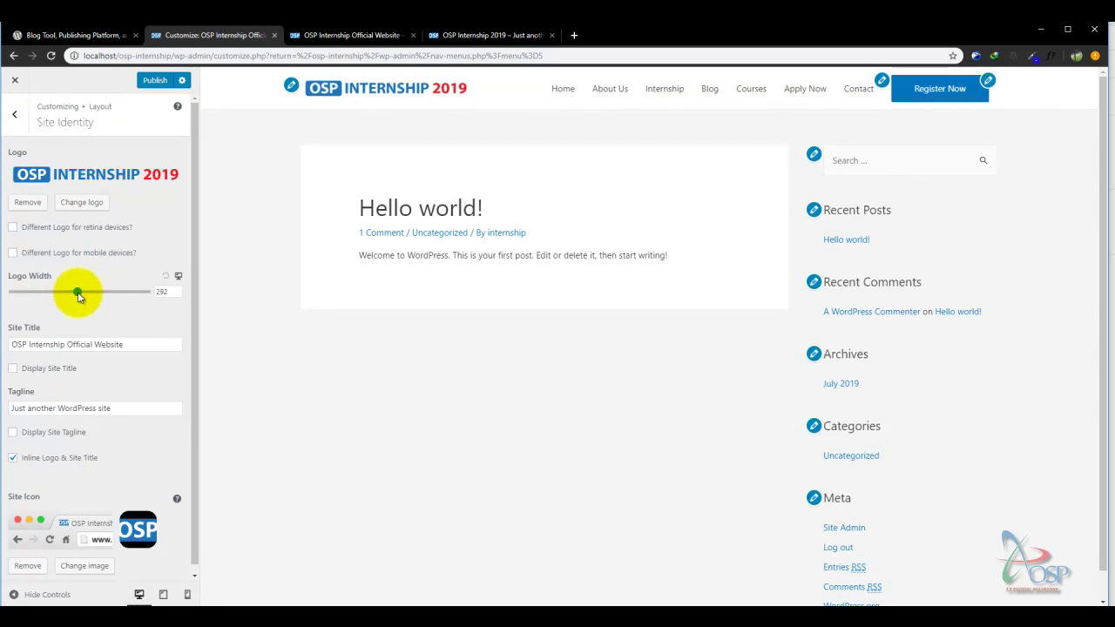
pyautogui.click(16, 118)
pyautogui.click(15, 114)
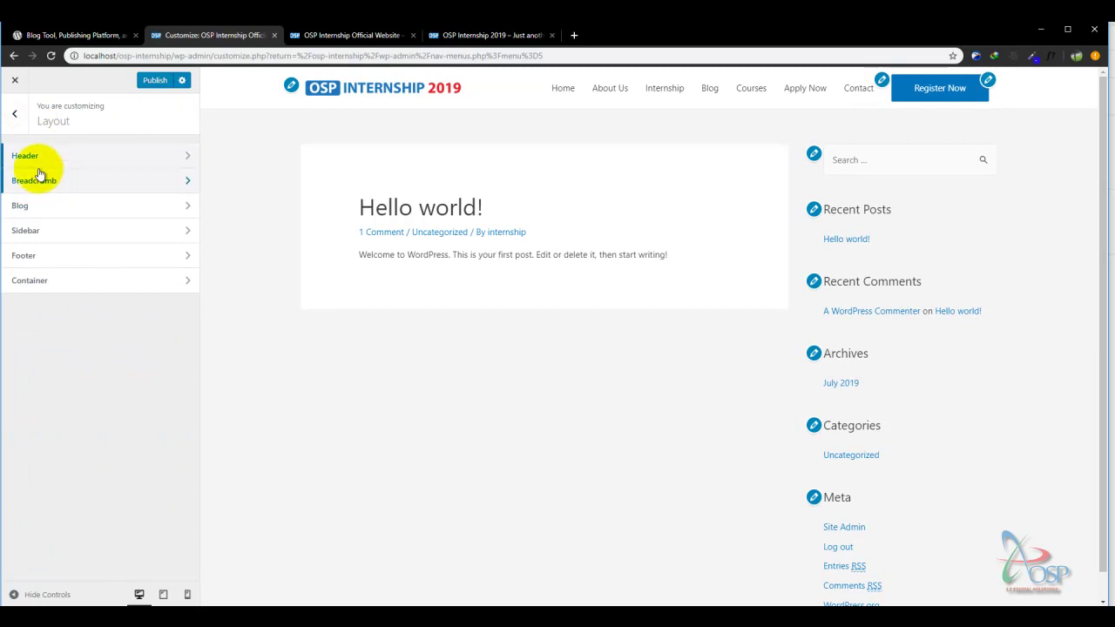
# Compare the prototype site's footer widget columns and bottom bar with the current site, and return to the customizer
pyautogui.click(56, 257)
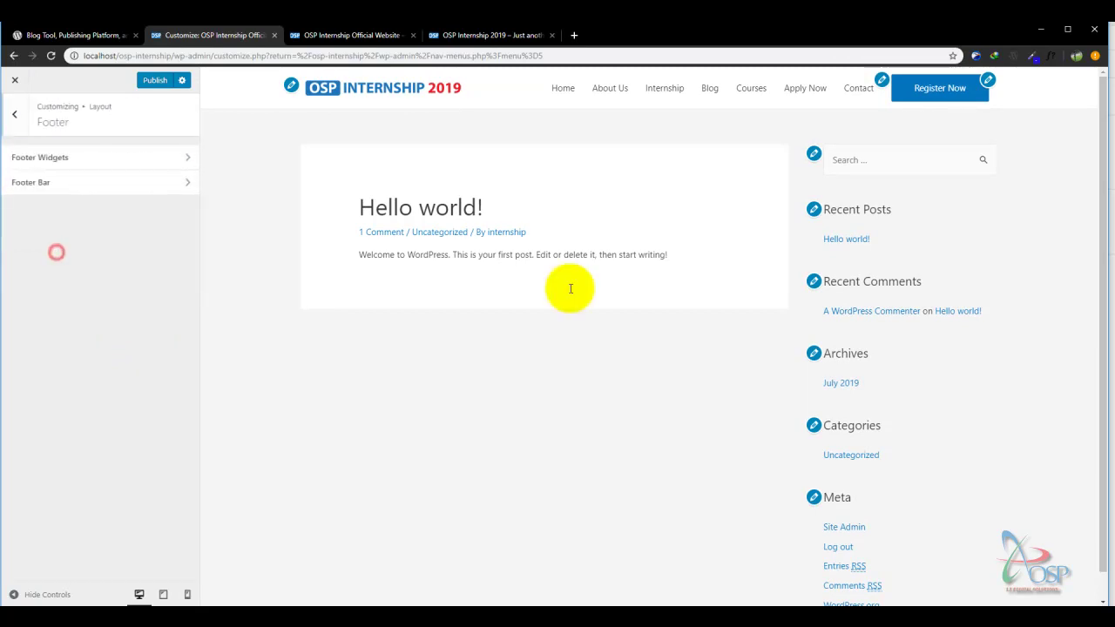
pyautogui.click(475, 35)
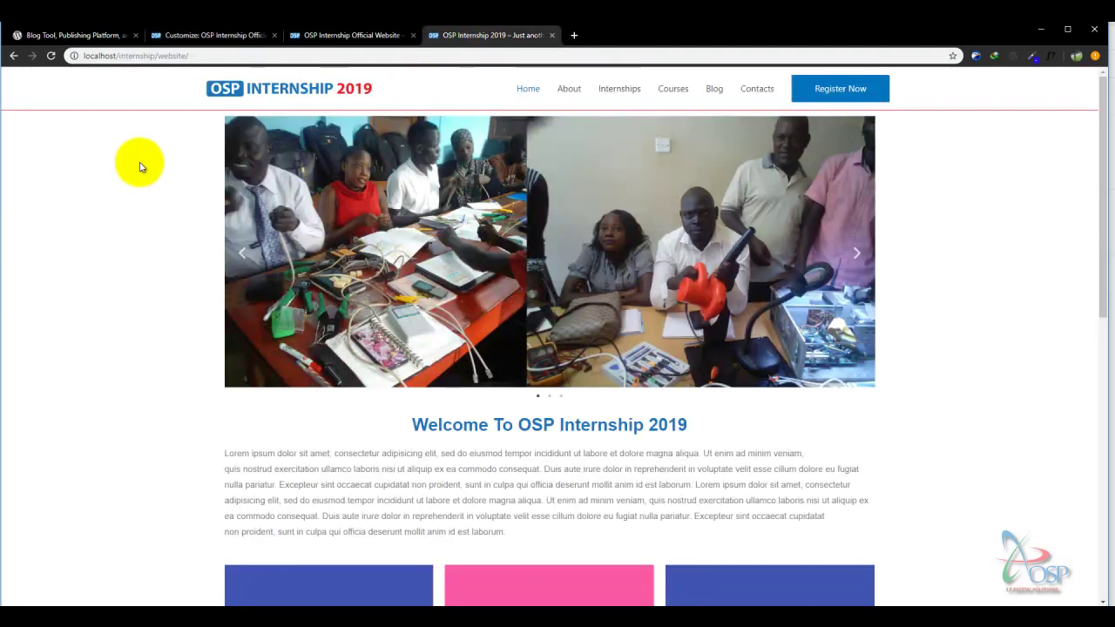
pyautogui.scroll(-7, 140, 165)
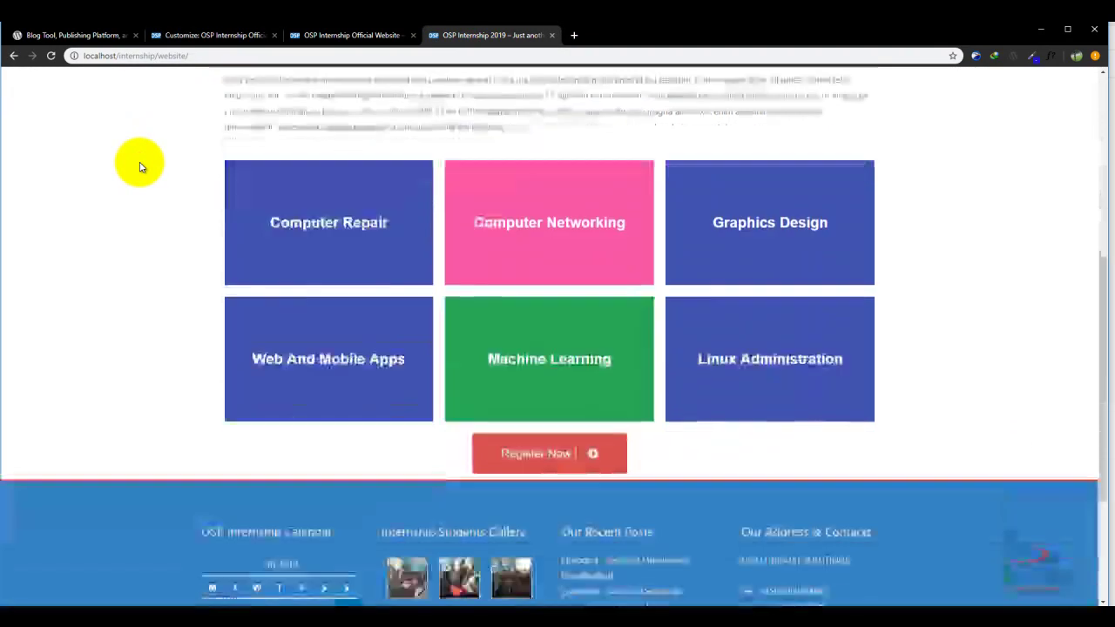
pyautogui.scroll(1, 140, 165)
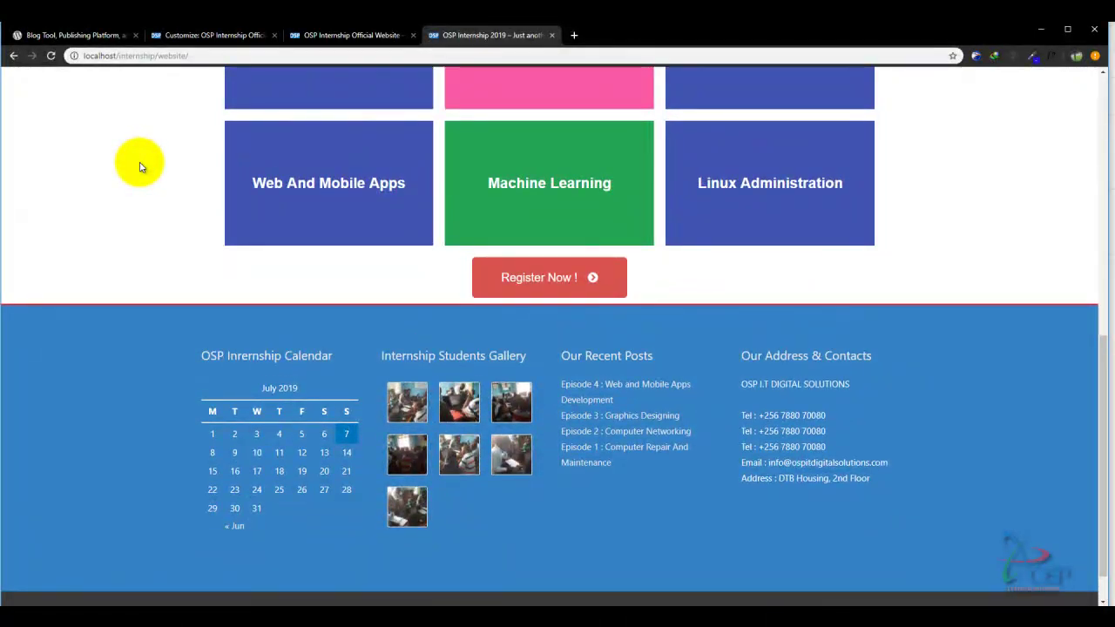
pyautogui.scroll(-1, 141, 165)
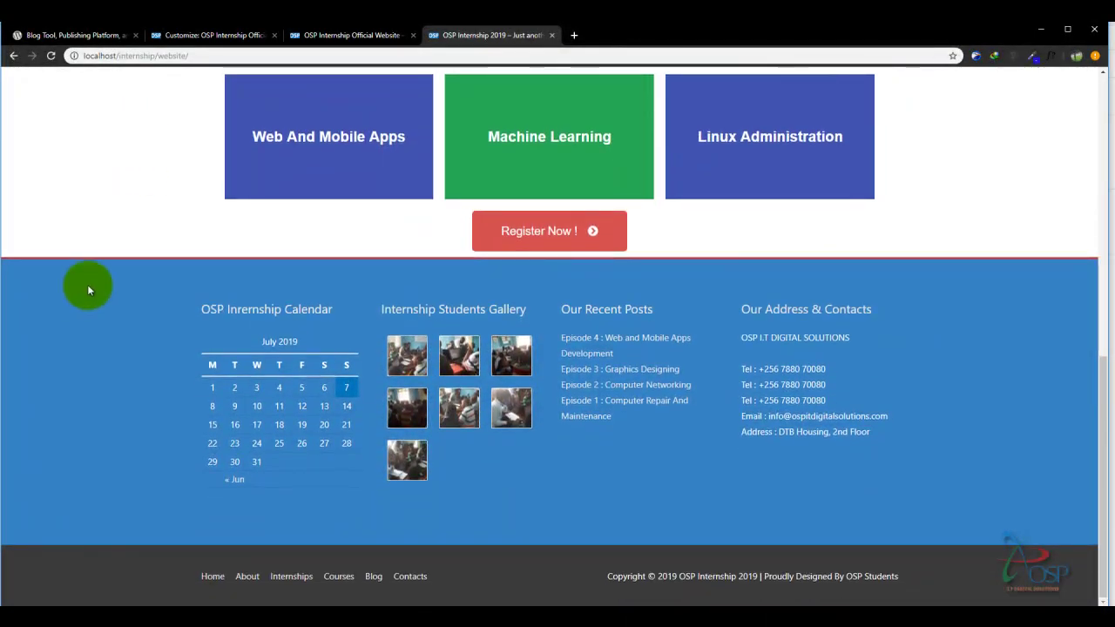
pyautogui.moveTo(90, 279); pyautogui.dragTo(802, 562)
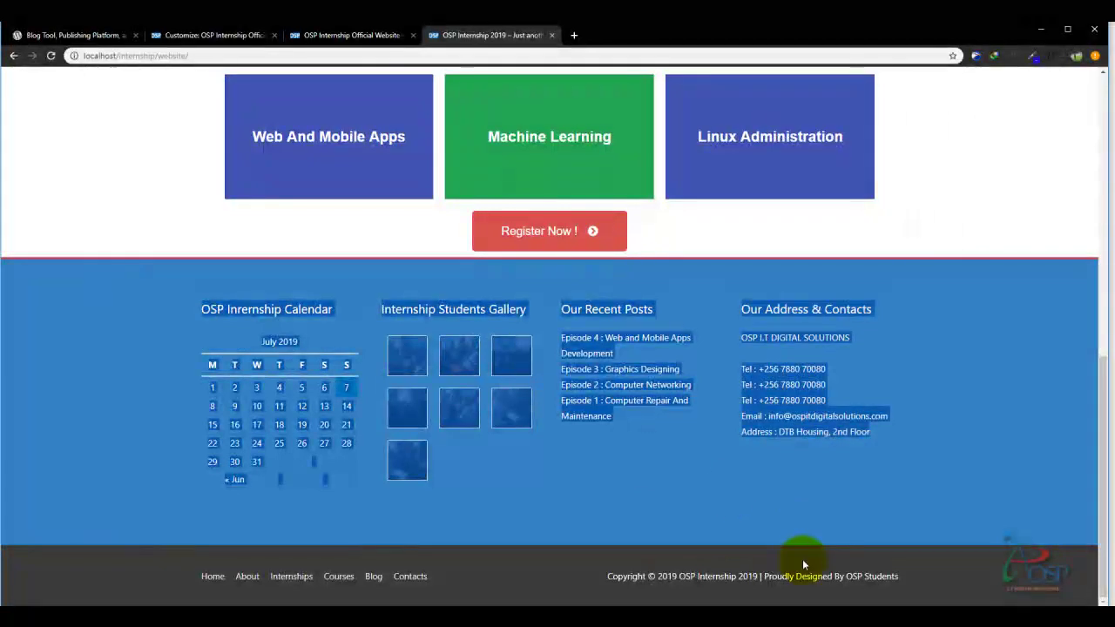
pyautogui.click(924, 548)
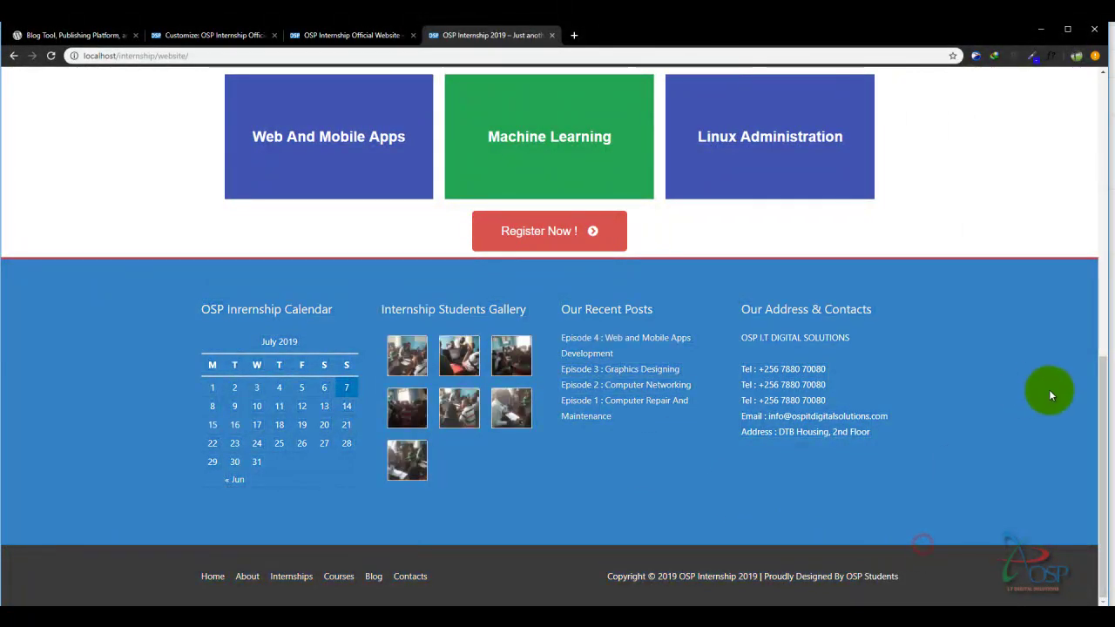
pyautogui.click(1105, 232)
pyautogui.moveTo(1106, 232); pyautogui.dragTo(1108, 129)
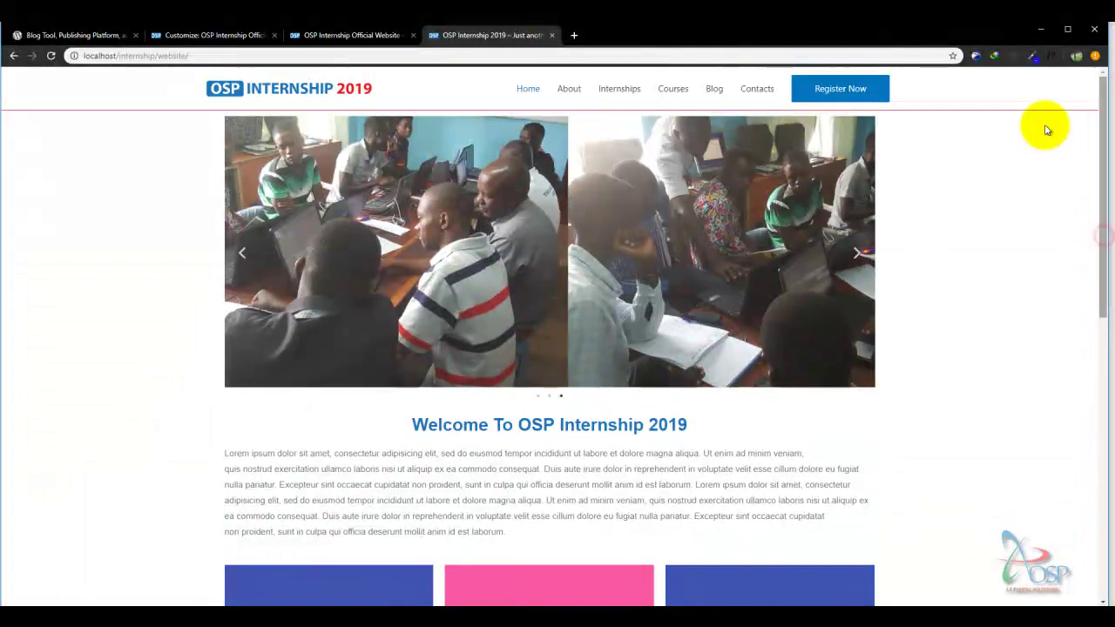
pyautogui.click(336, 36)
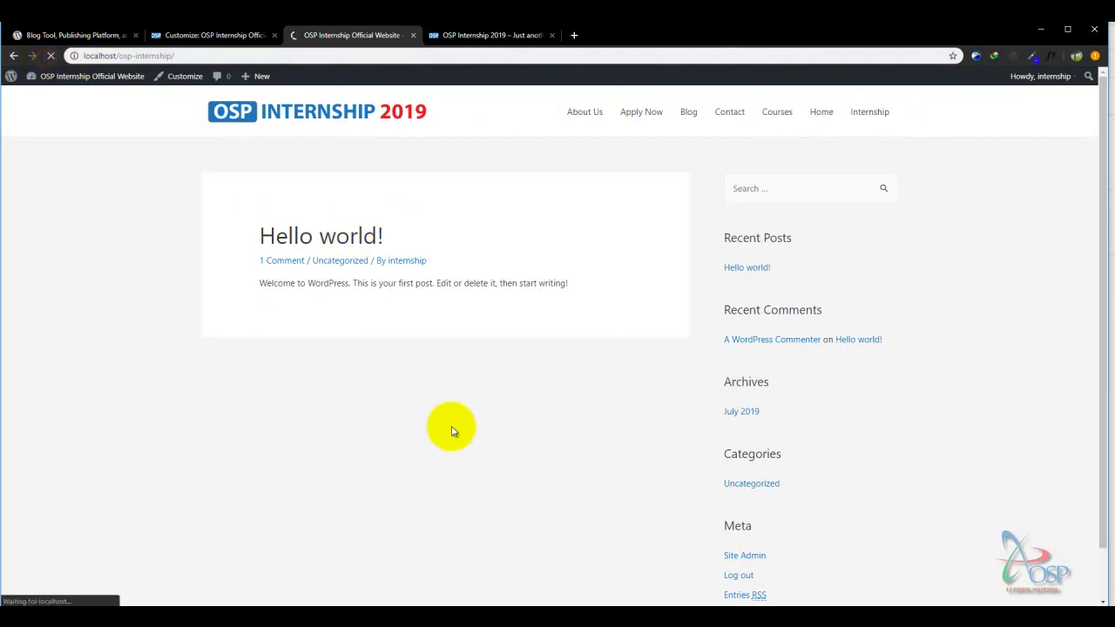
pyautogui.moveTo(1101, 210); pyautogui.dragTo(1099, 175)
pyautogui.click(252, 39)
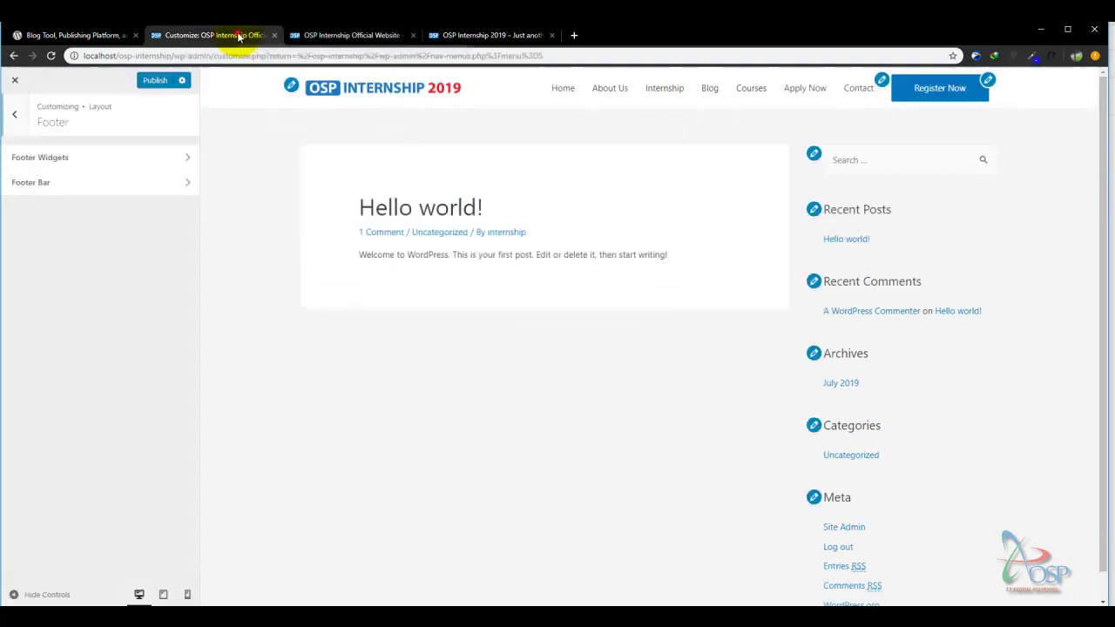
# Enable the four-column Layout 4 for the footer widgets and check the widget areas in the preview
pyautogui.click(14, 119)
pyautogui.click(14, 119)
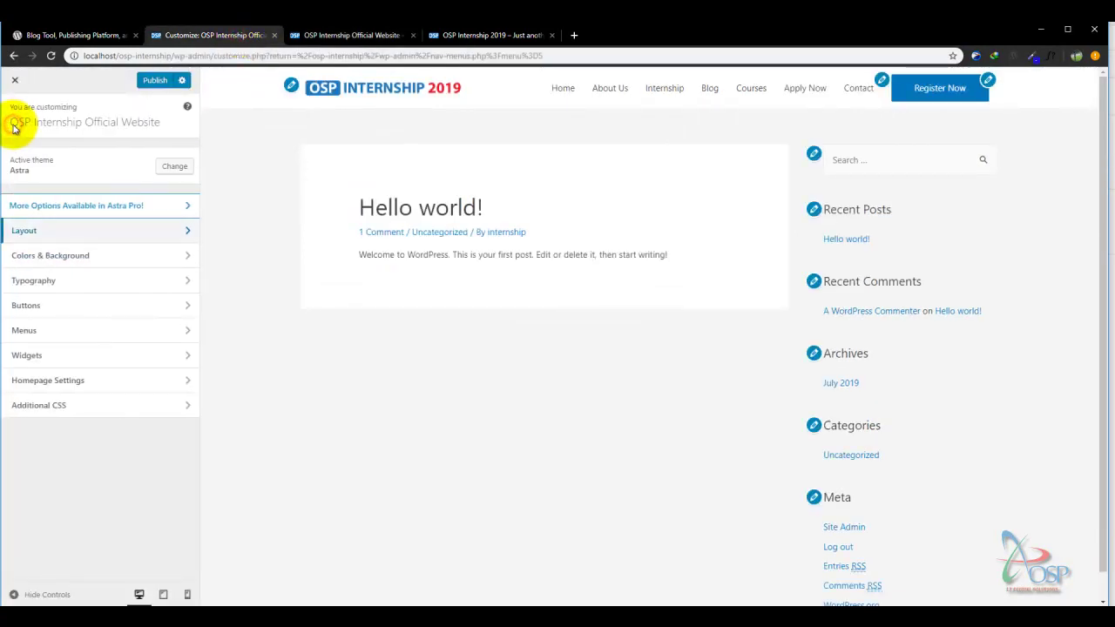
pyautogui.click(26, 230)
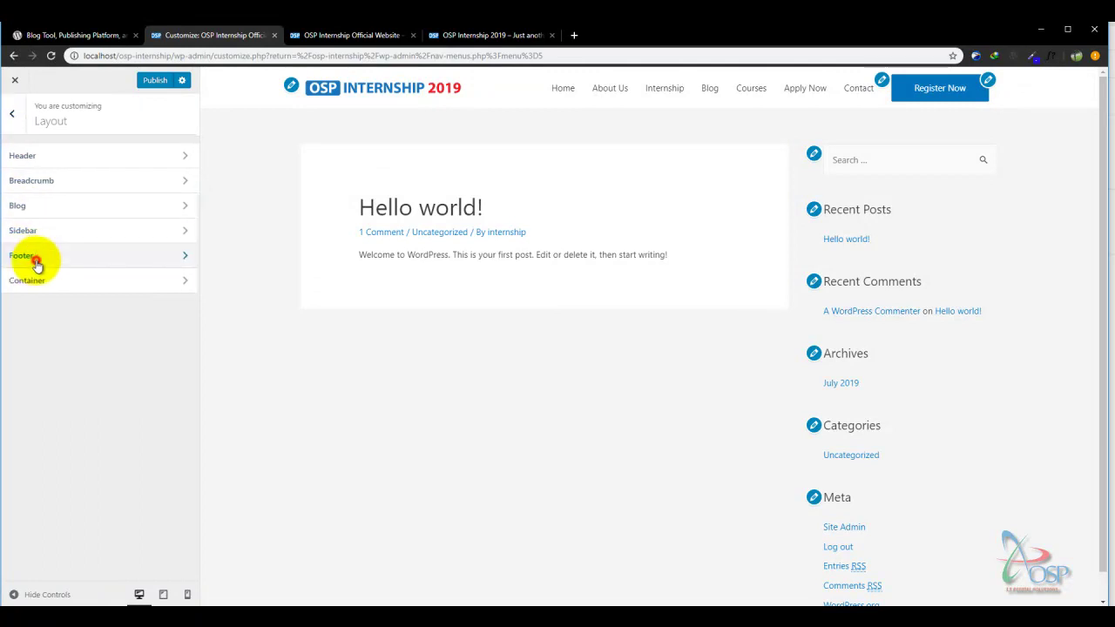
pyautogui.click(34, 257)
pyautogui.click(84, 163)
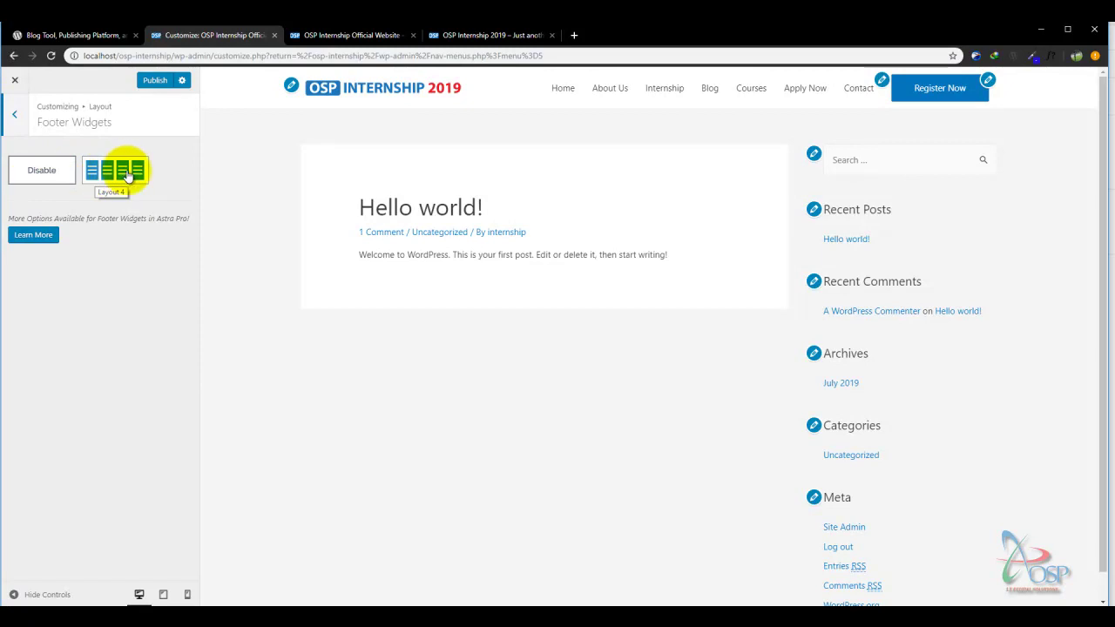
pyautogui.click(119, 177)
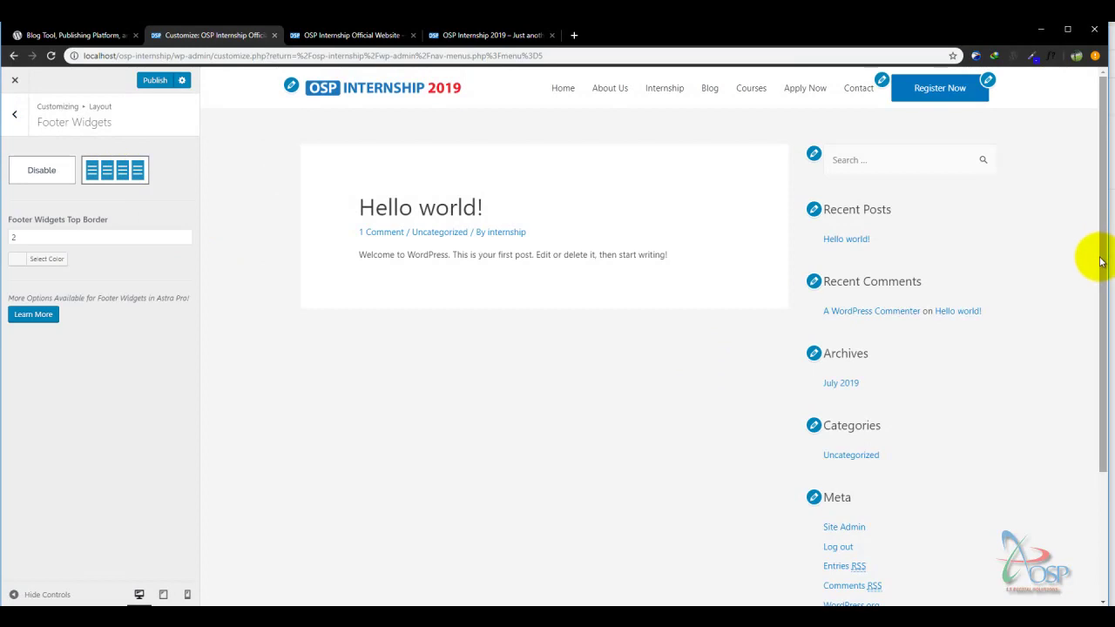
pyautogui.moveTo(1099, 260); pyautogui.dragTo(1103, 463)
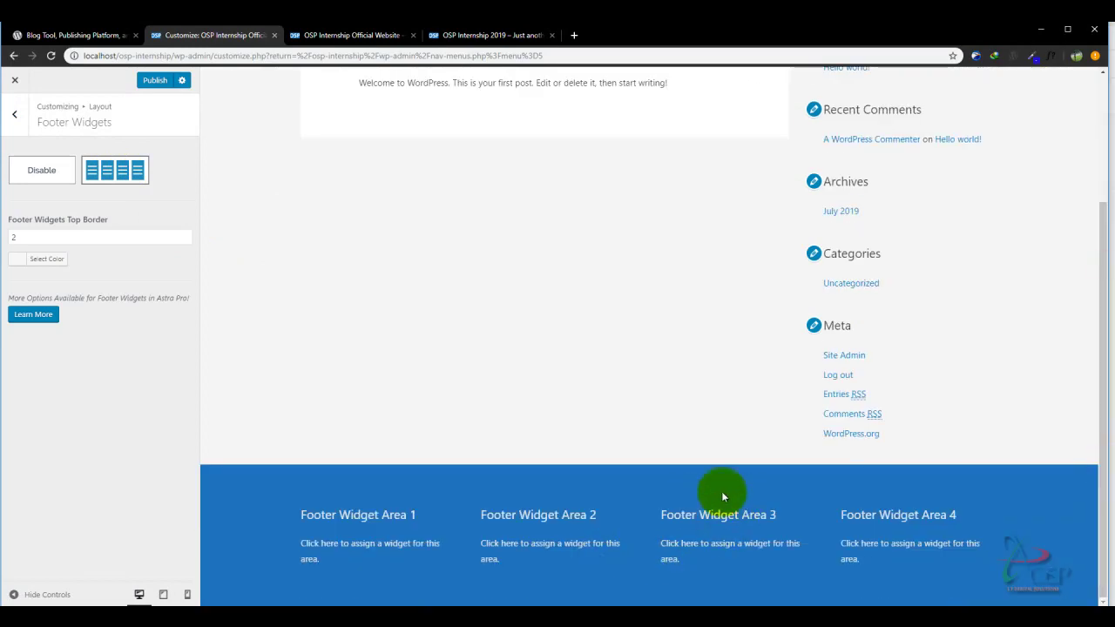
pyautogui.click(247, 499)
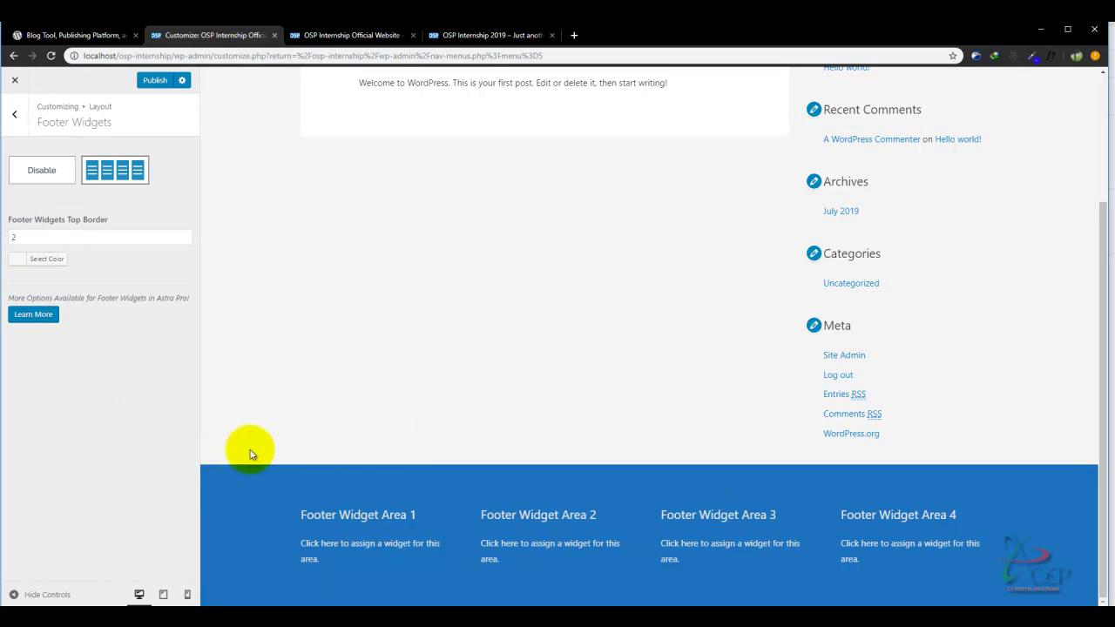
# Keep the footer widgets' top border at 2 and give it the red color #dd3333
pyautogui.click(185, 243)
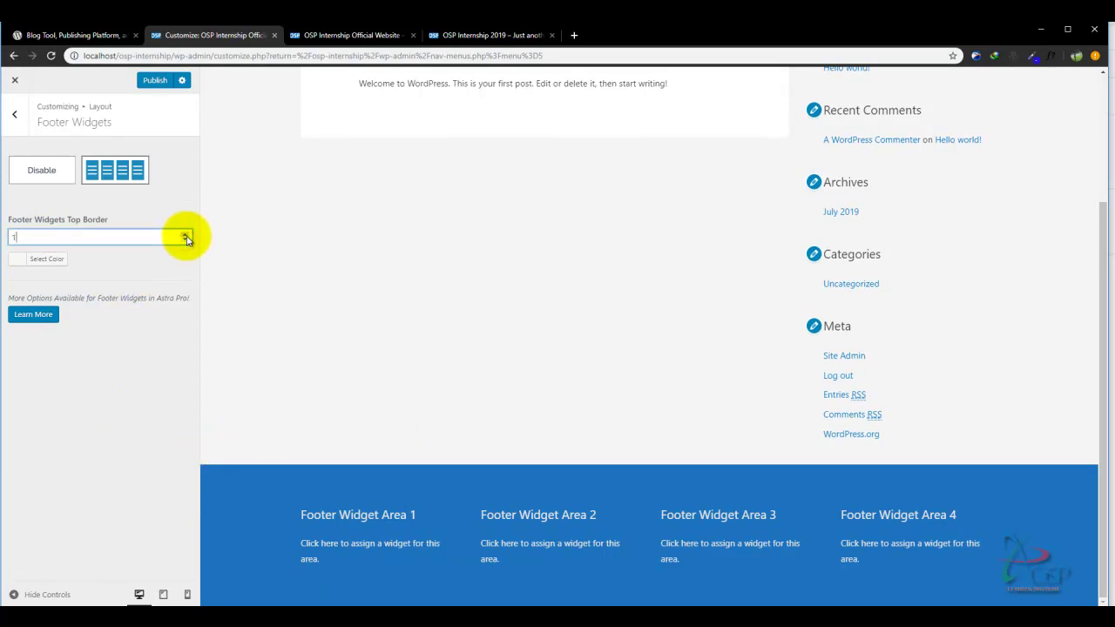
pyautogui.click(185, 234)
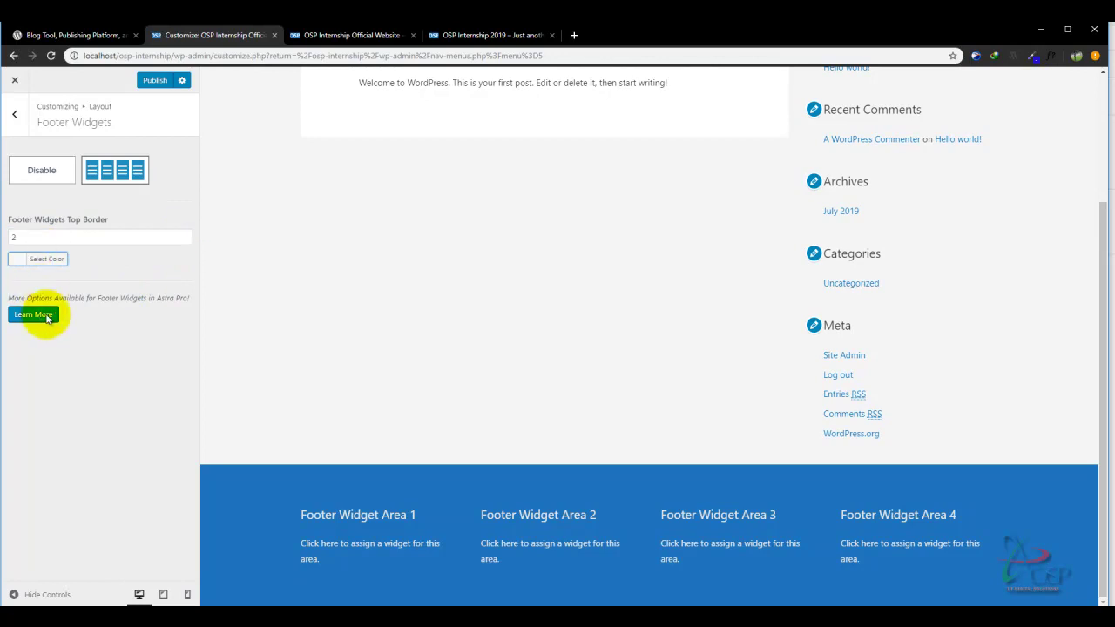
pyautogui.click(17, 260)
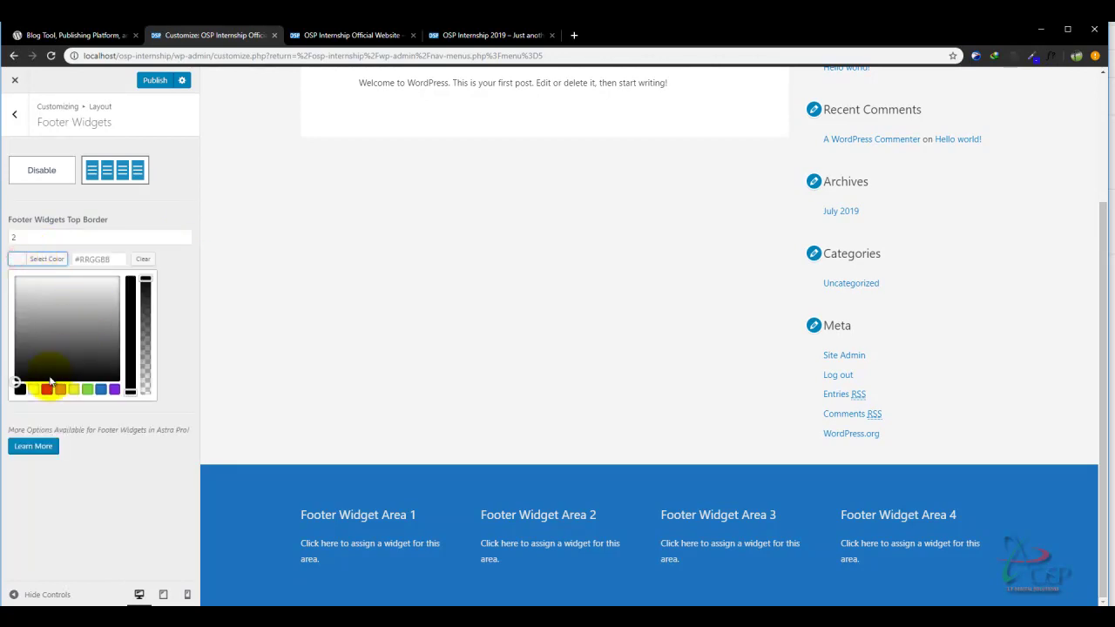
pyautogui.click(47, 390)
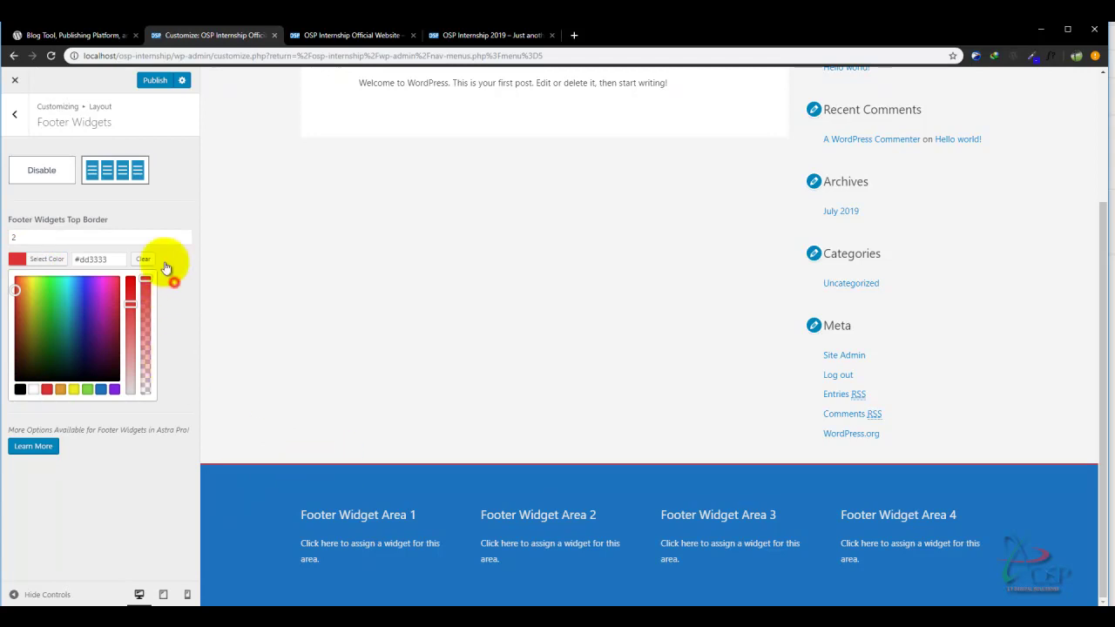
# Try the centered footer bar layout, then choose the layout with two side-by-side sections
pyautogui.click(14, 114)
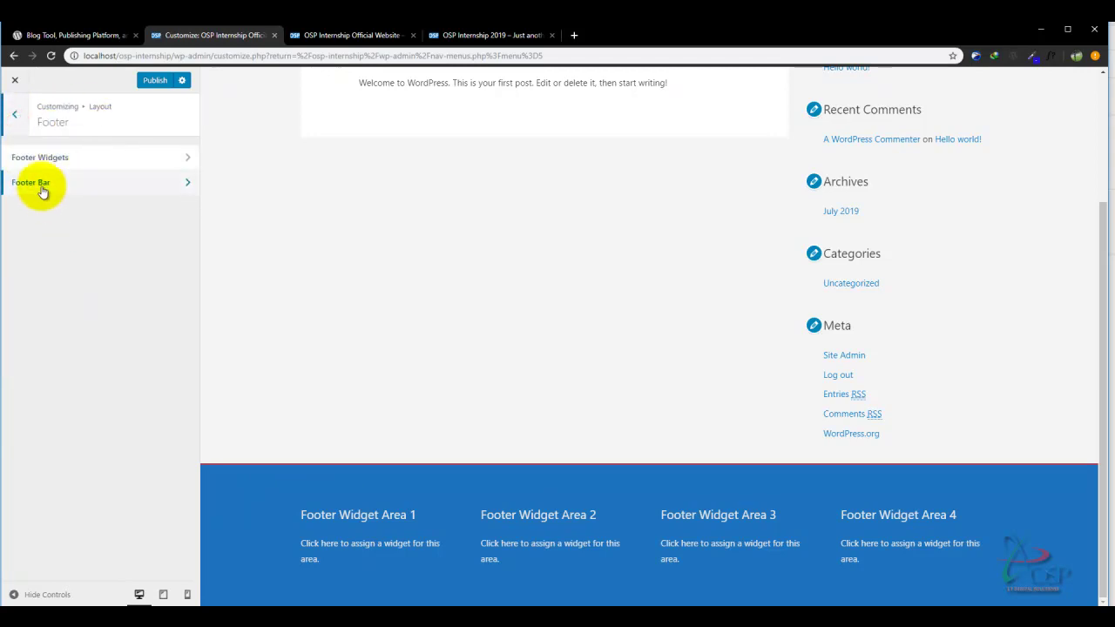
pyautogui.click(64, 187)
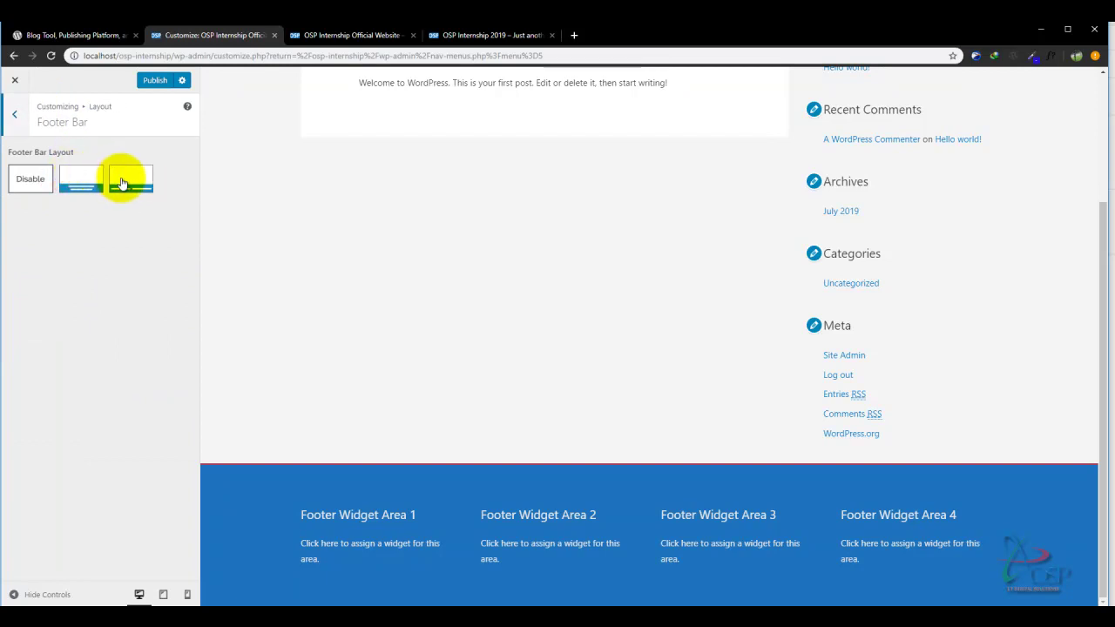
pyautogui.click(80, 183)
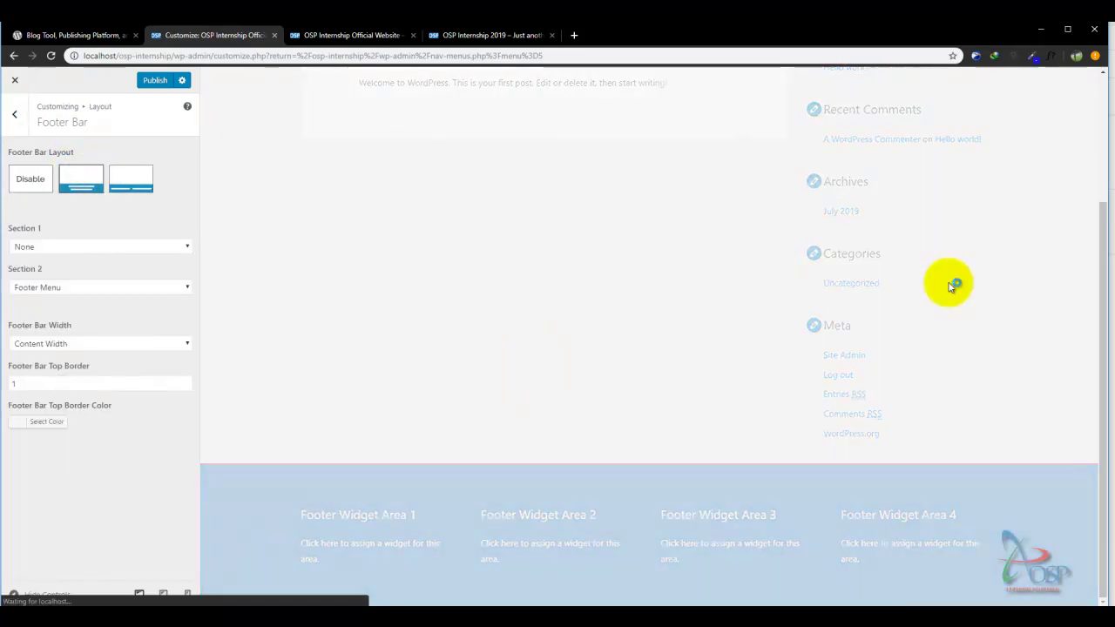
pyautogui.scroll(-2, 1101, 253)
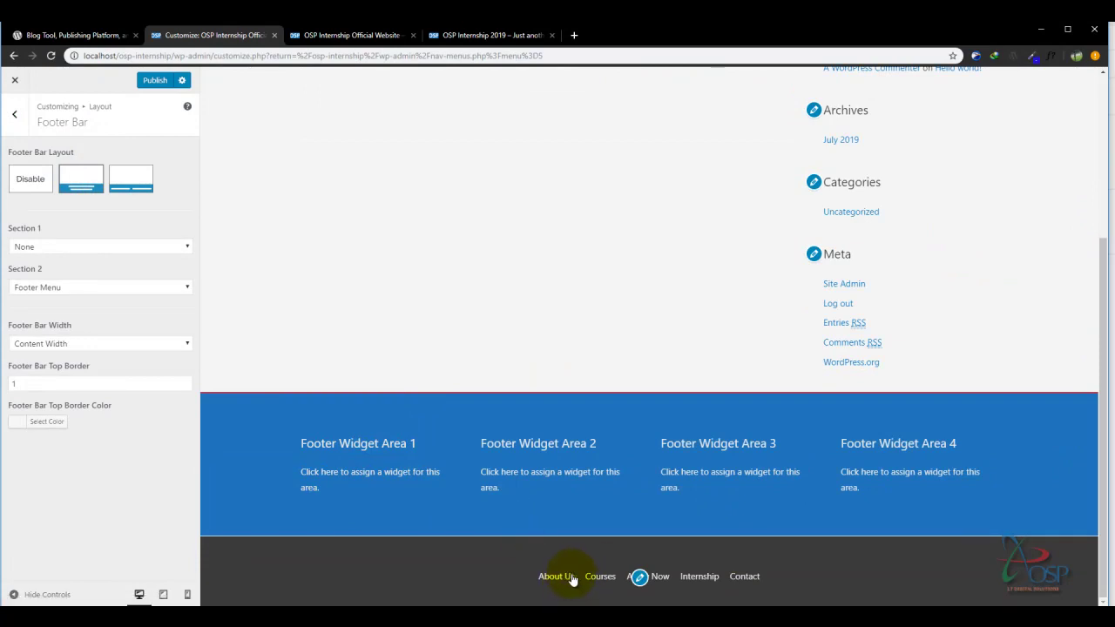
pyautogui.click(129, 184)
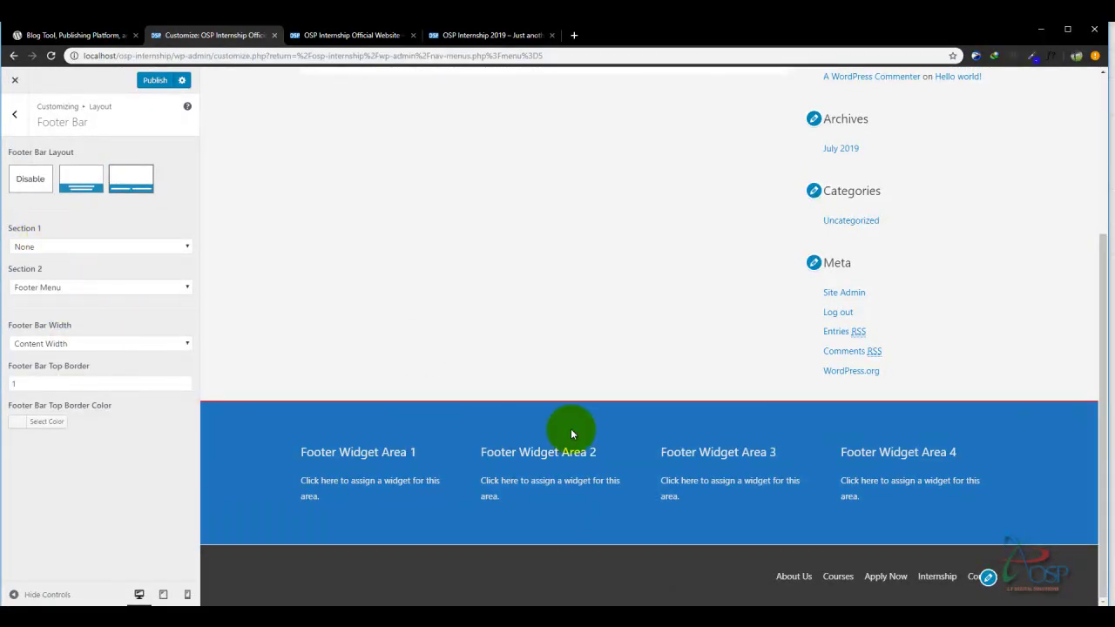
# Set Section 1 of the footer bar to Custom Text, keeping Section 2 as Footer Menu
pyautogui.click(131, 287)
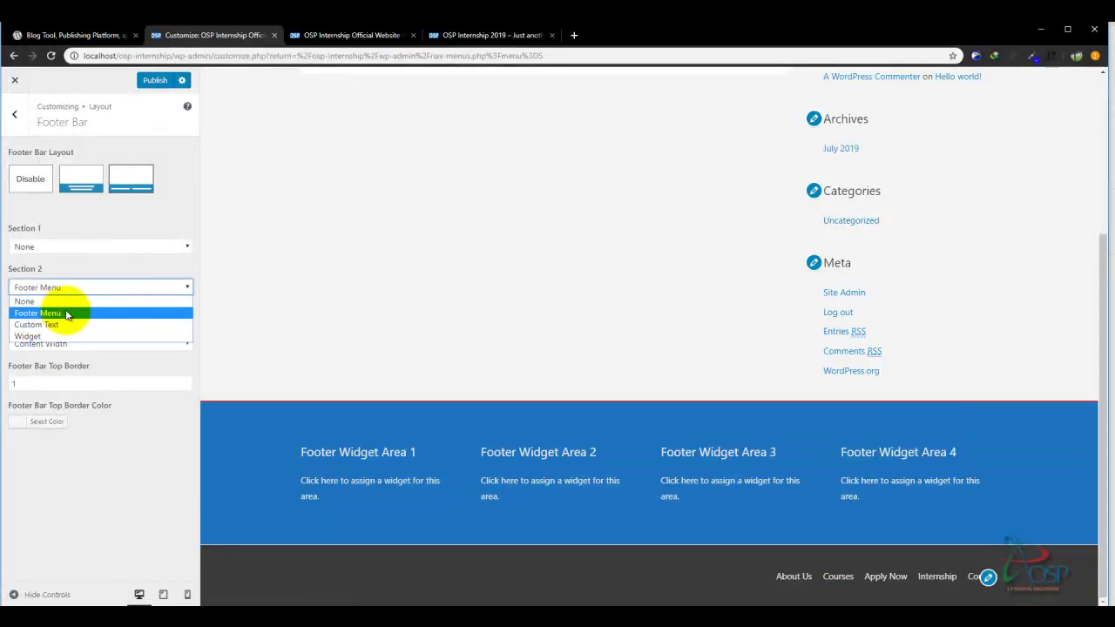
pyautogui.click(136, 251)
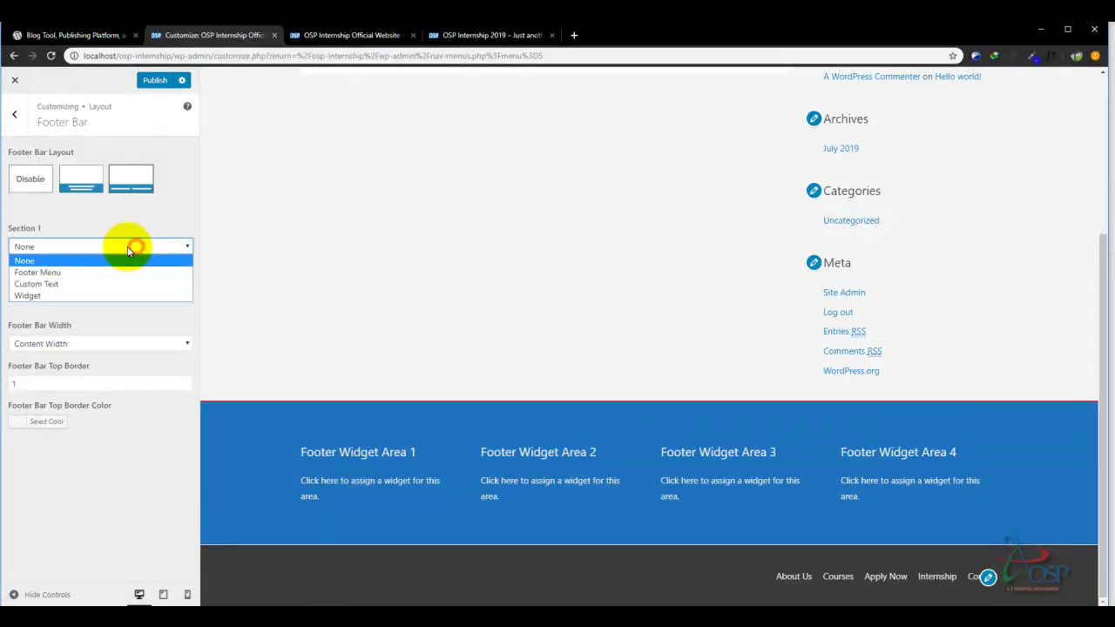
pyautogui.click(37, 285)
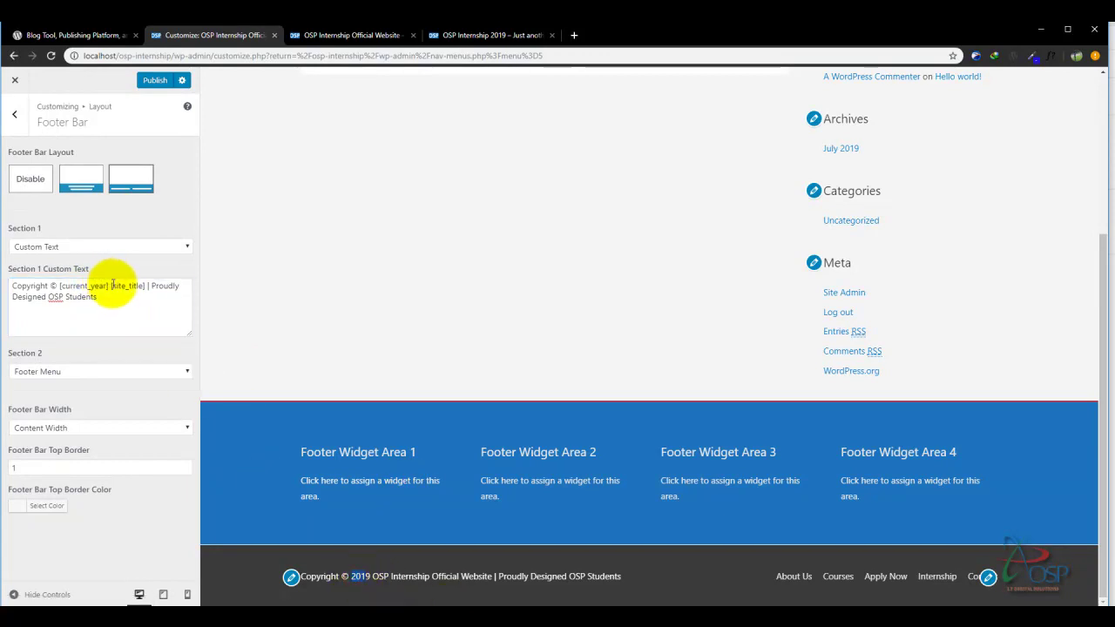
pyautogui.click(397, 576)
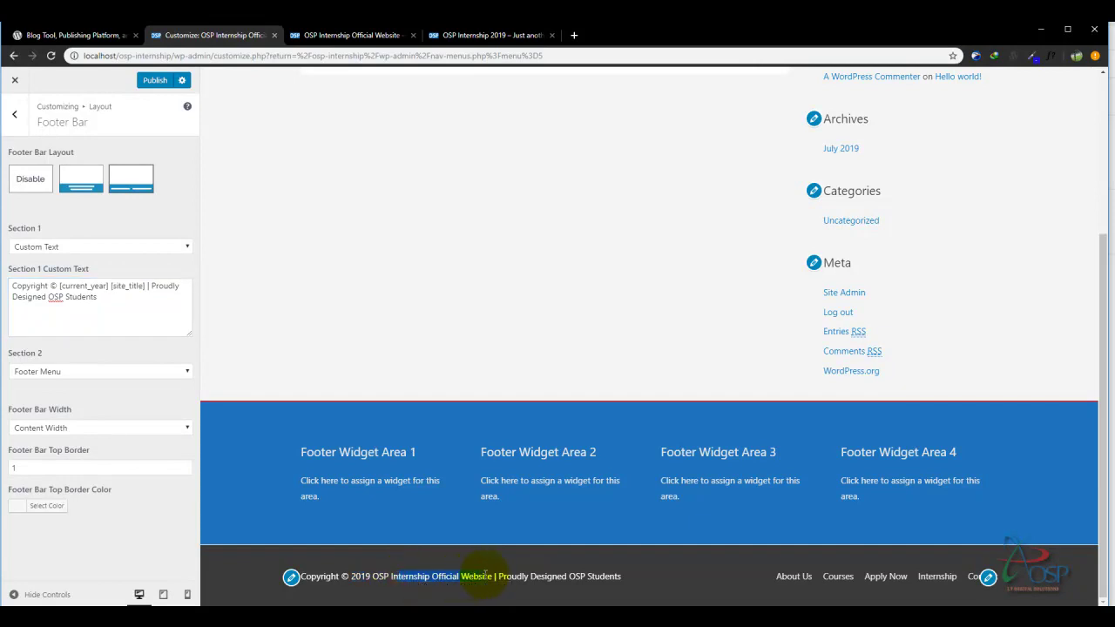
# Try replacing "Proudly Designed OSP Students" in the Section 1 custom text with placeholder characters and undo the edit
pyautogui.moveTo(151, 285); pyautogui.dragTo(172, 300)
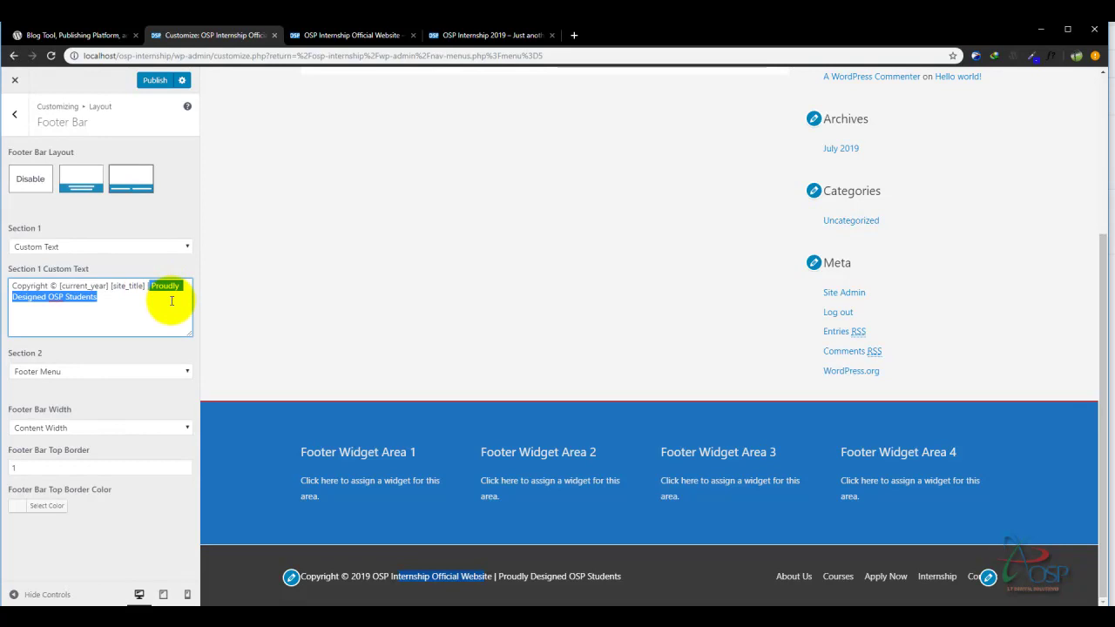
pyautogui.write('[pr')
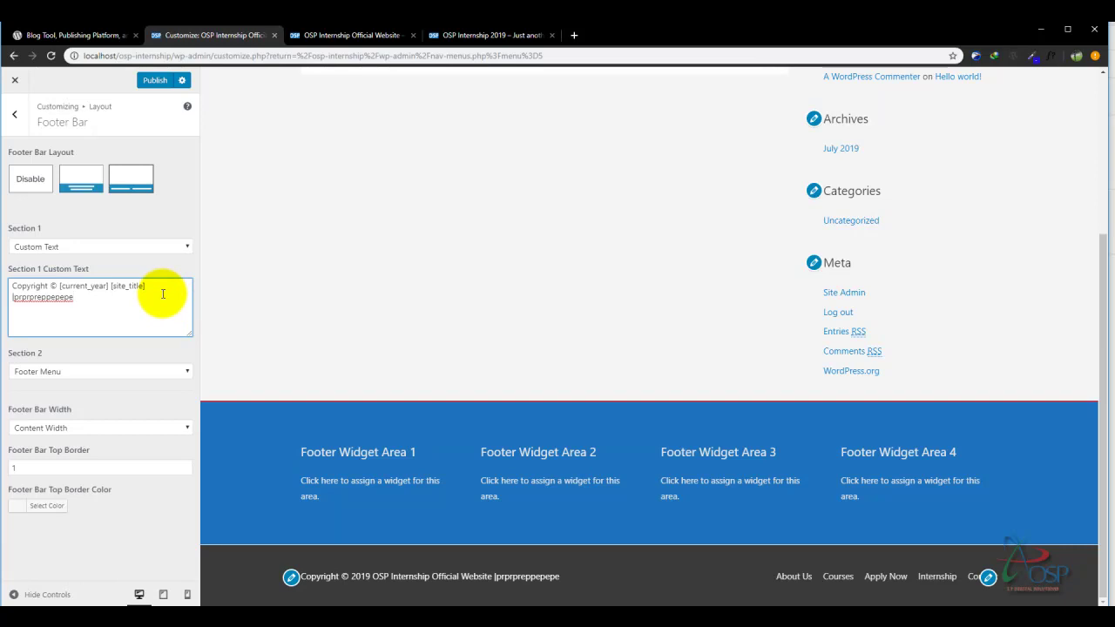
pyautogui.hotkey('ctrl', 'z')
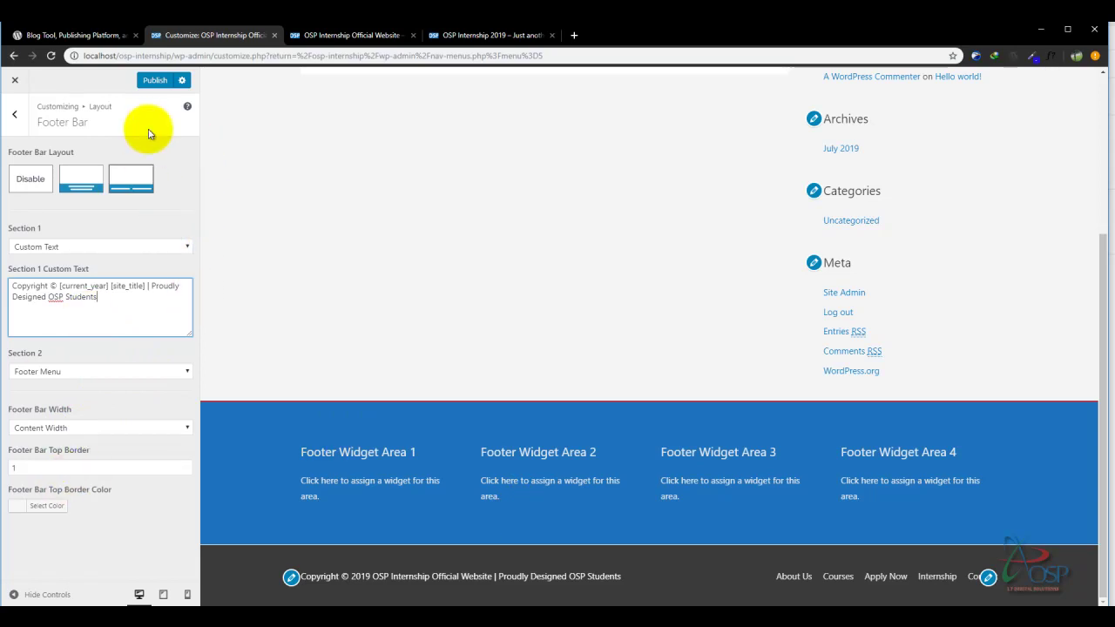
# Publish the customizer changes and check the live site's front page and menu links, starting with Home
pyautogui.click(353, 35)
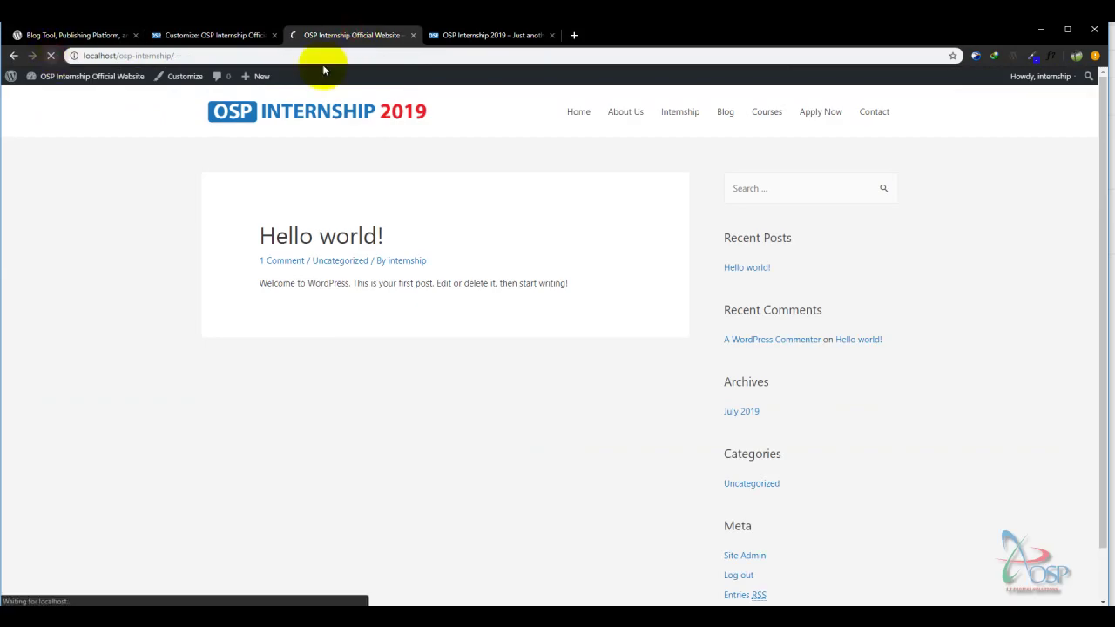
pyautogui.moveTo(1101, 135); pyautogui.dragTo(1104, 203)
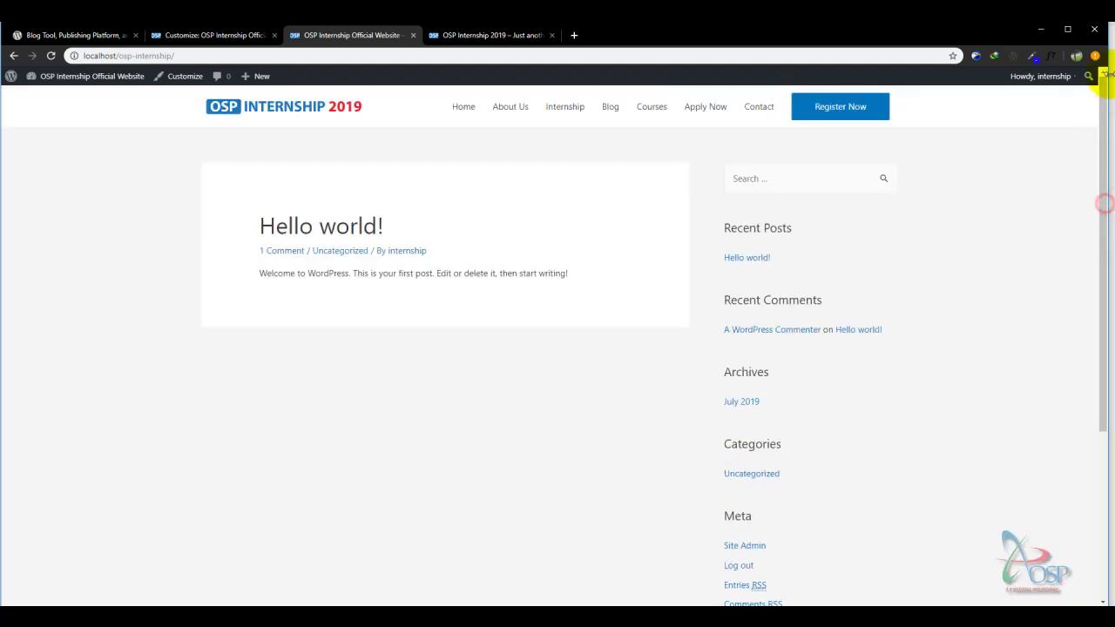
pyautogui.click(463, 109)
pyautogui.click(511, 107)
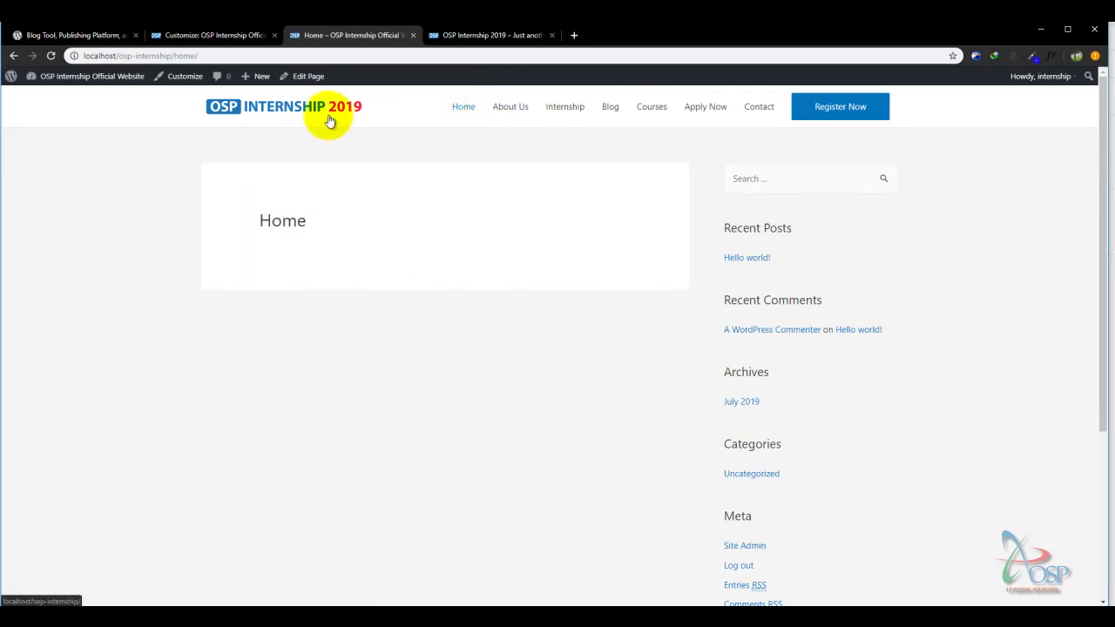